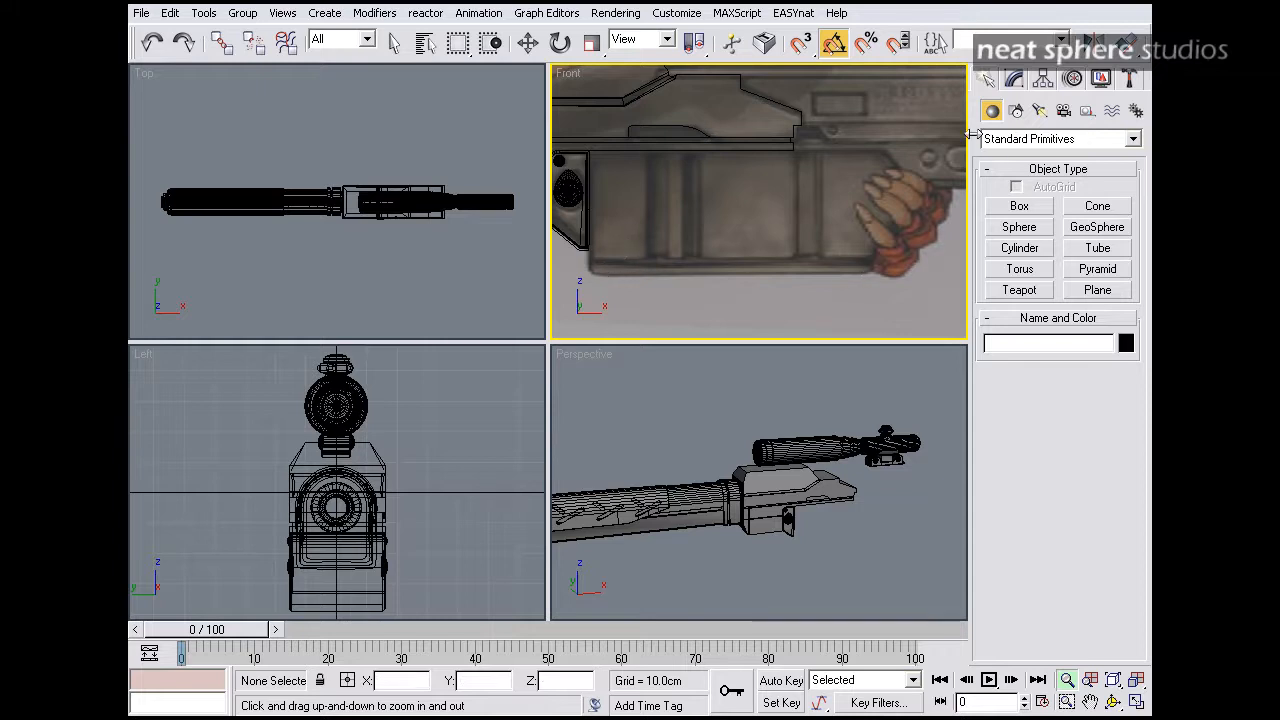
- Trace the gun's lower housing in the Front view as a closed six-corner line outline, following the reference image
left_click(1016, 112)
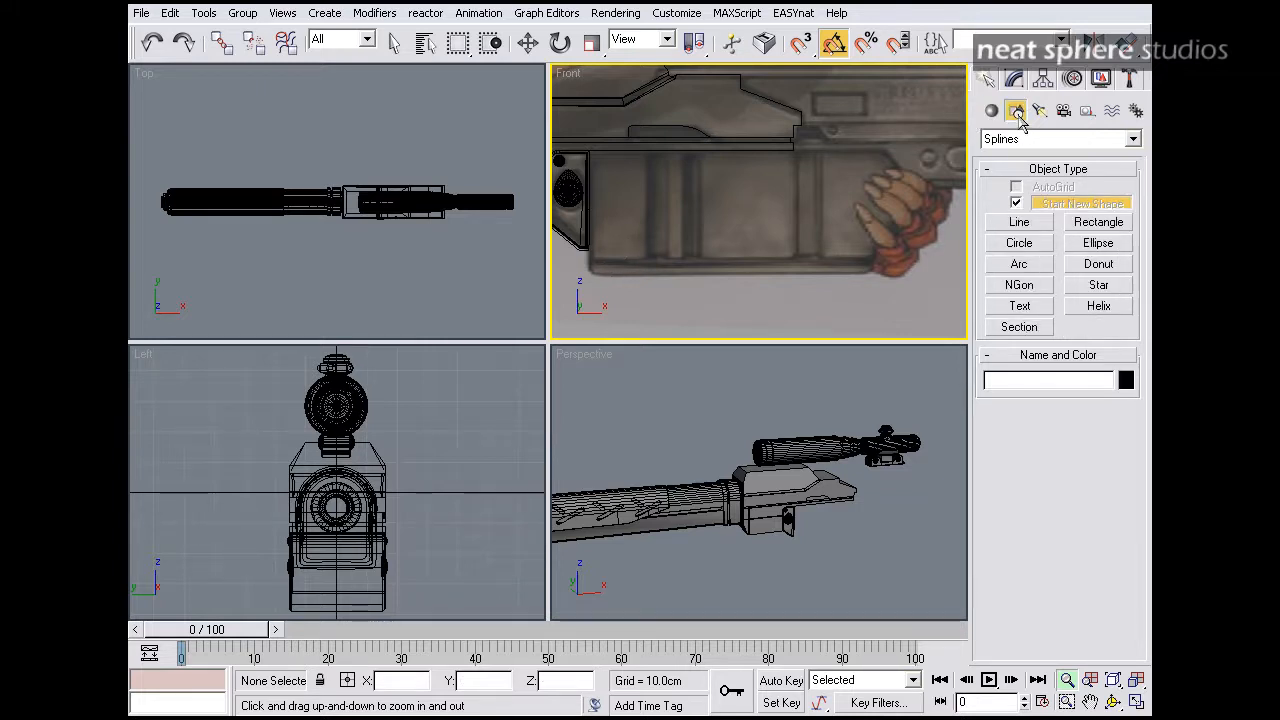
left_click(1018, 223)
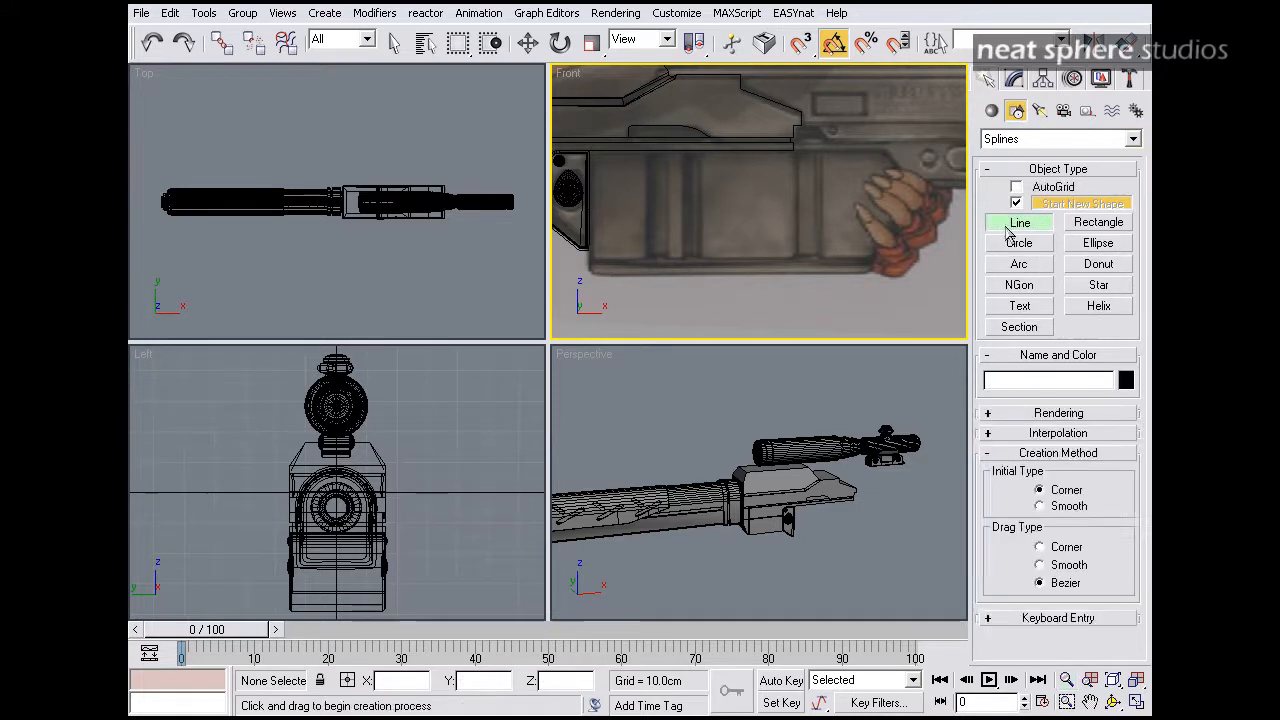
left_click(590, 152)
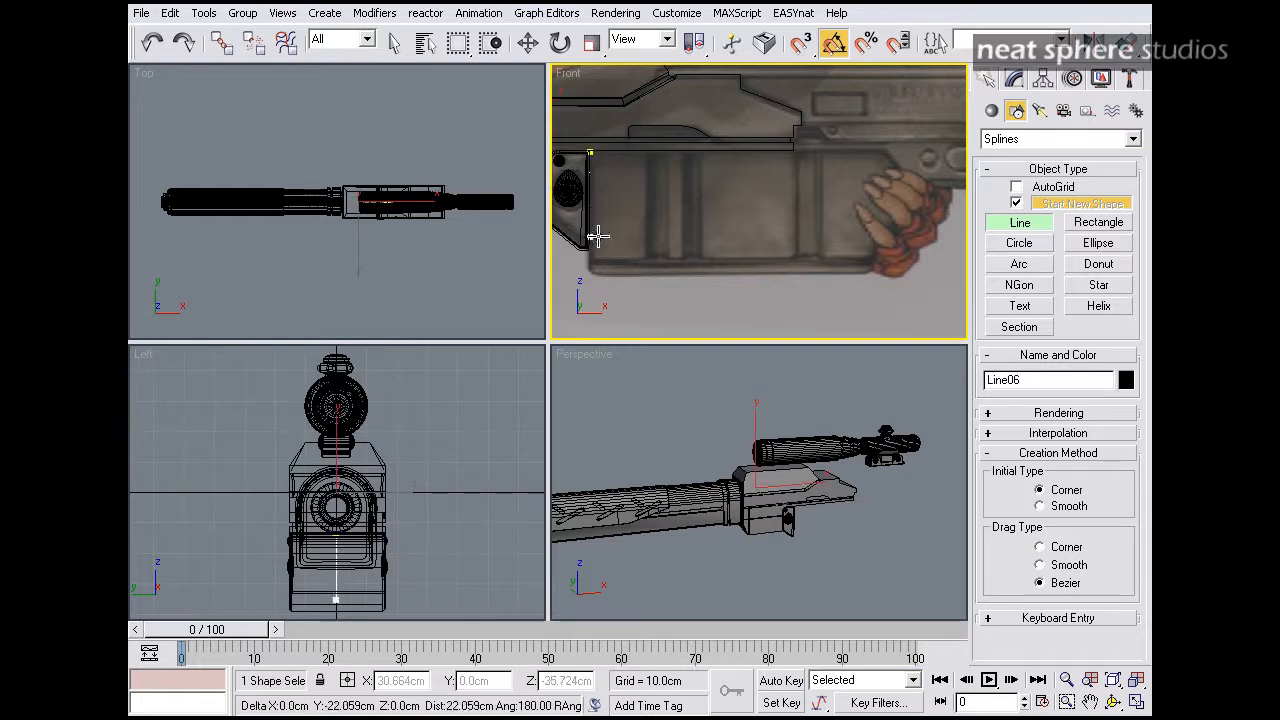
left_click(590, 276)
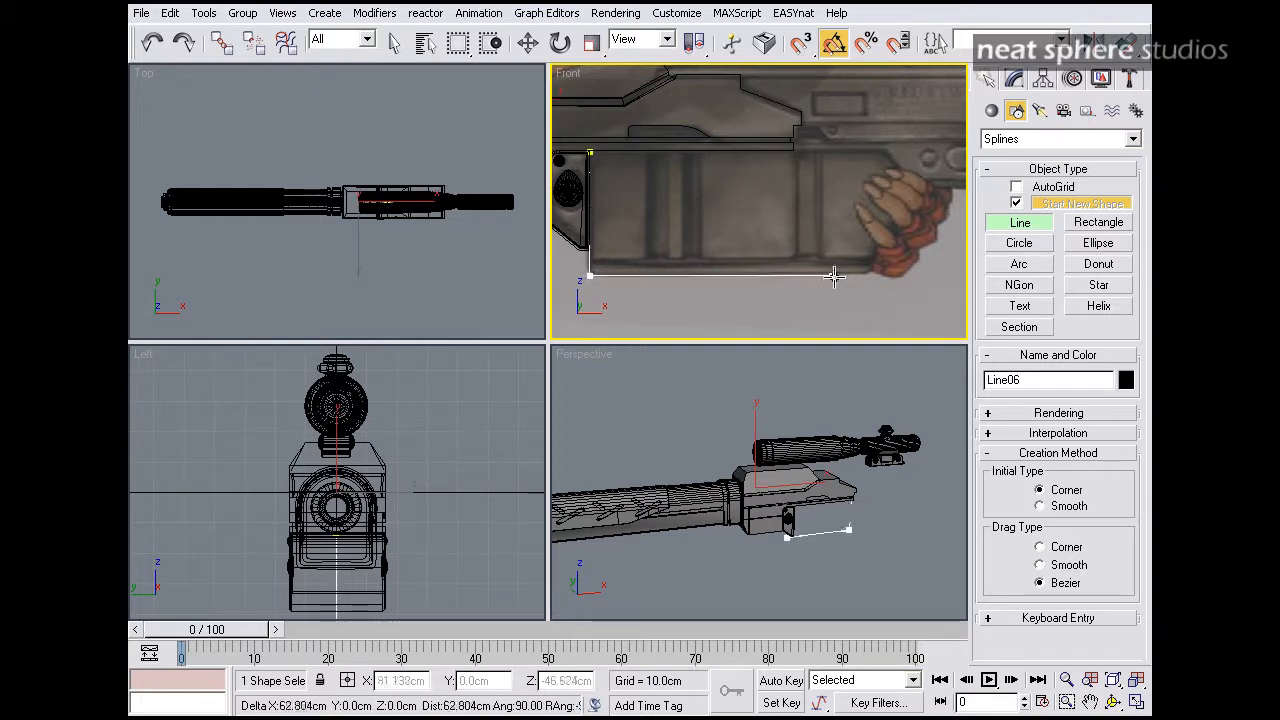
left_click(868, 275)
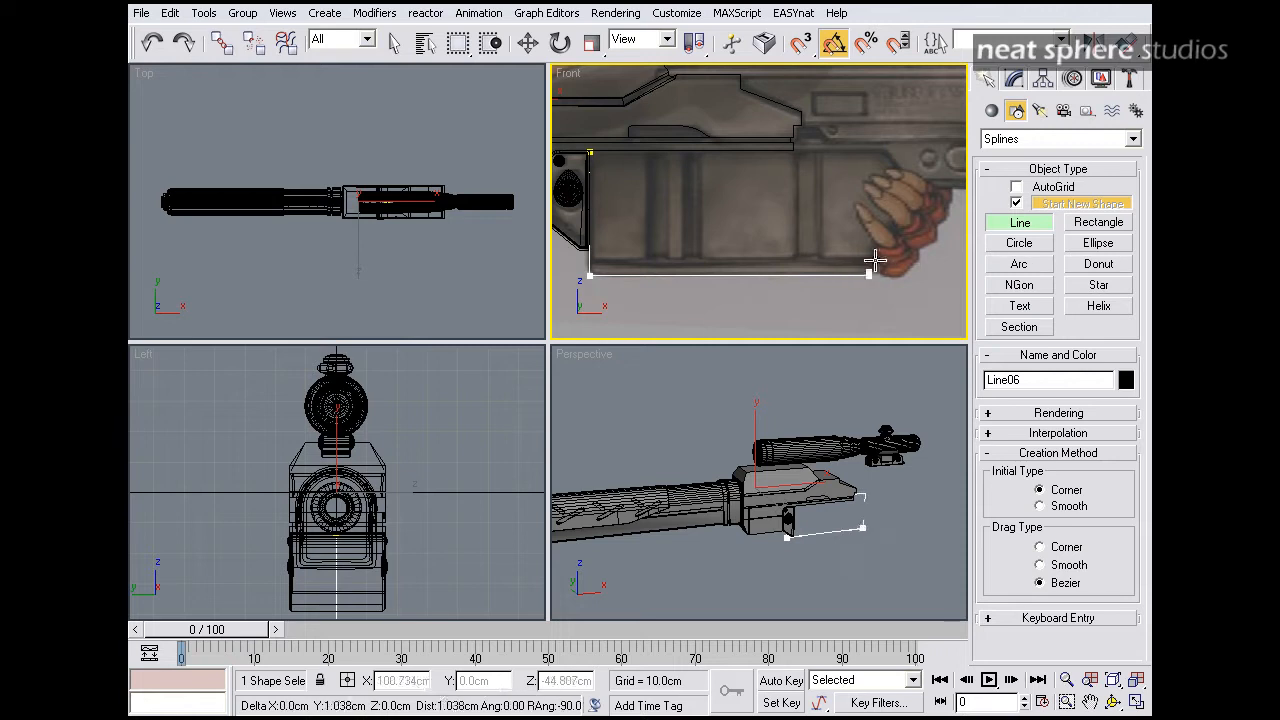
left_click(915, 193)
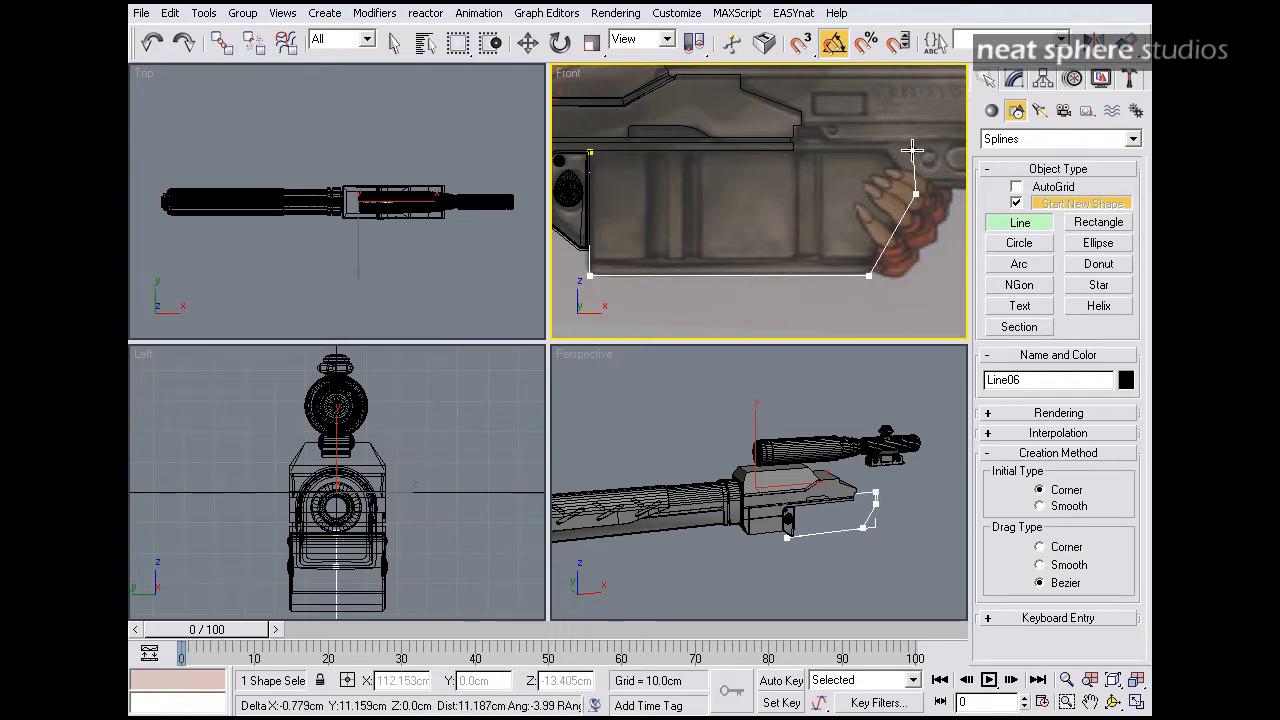
left_click(915, 150)
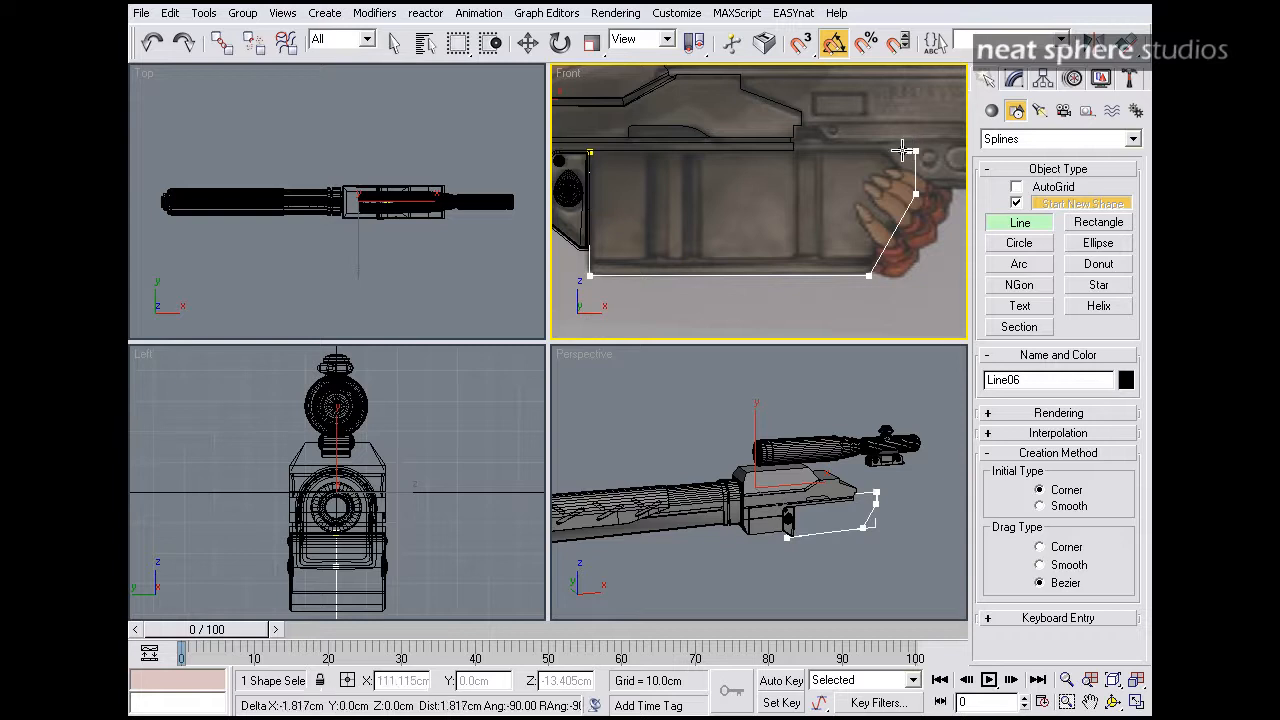
left_click(590, 166)
left_click(611, 401)
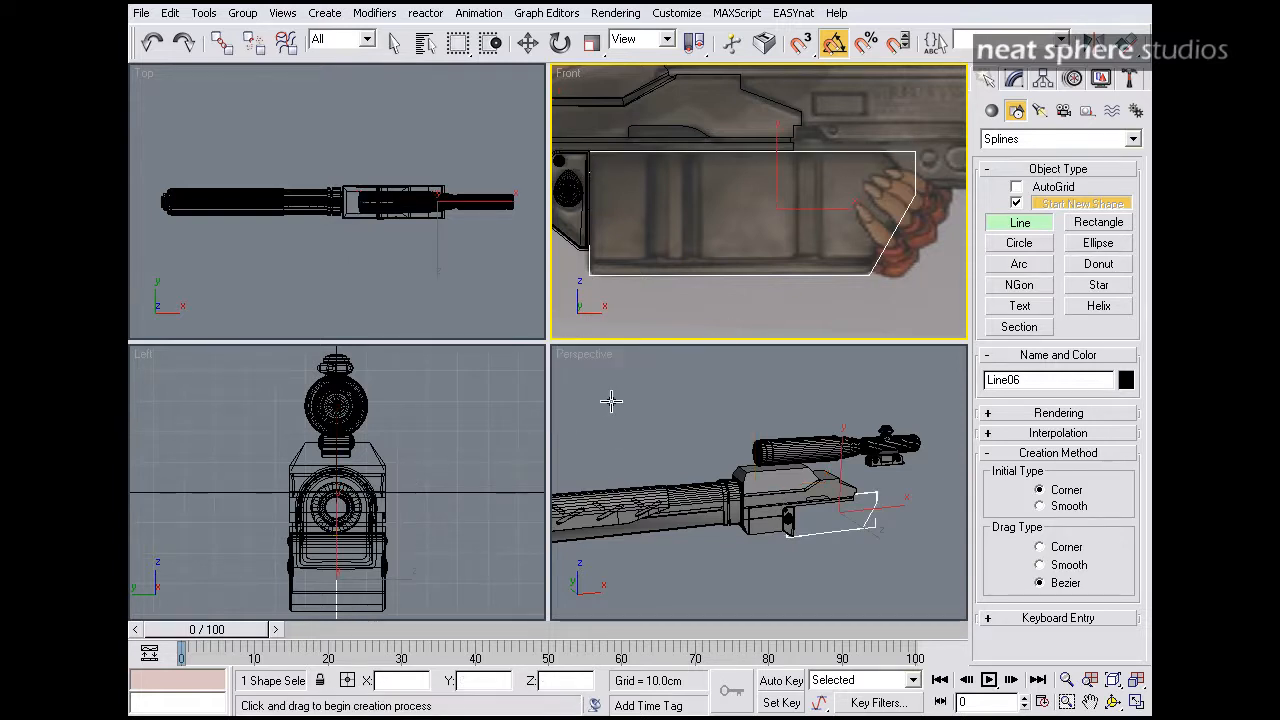
right_click(805, 188)
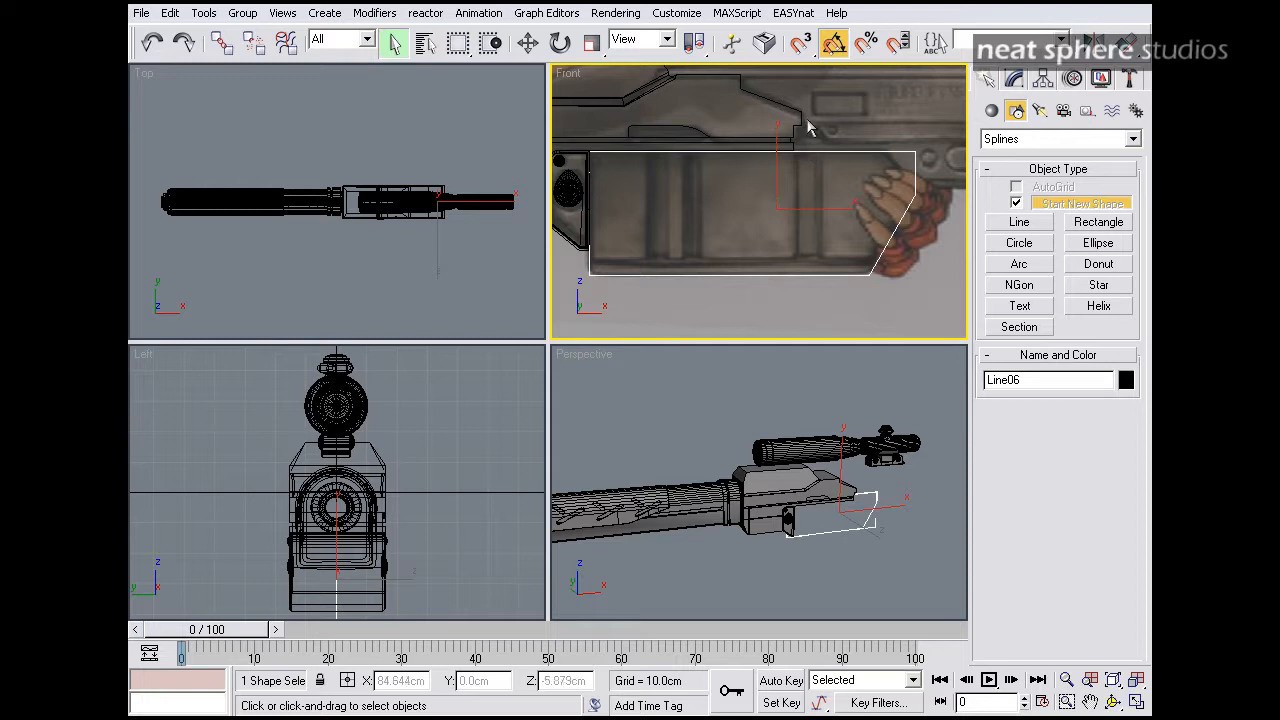
- Raise the outline's two top vertices so its upper edge overlaps the body above
left_click(1015, 80)
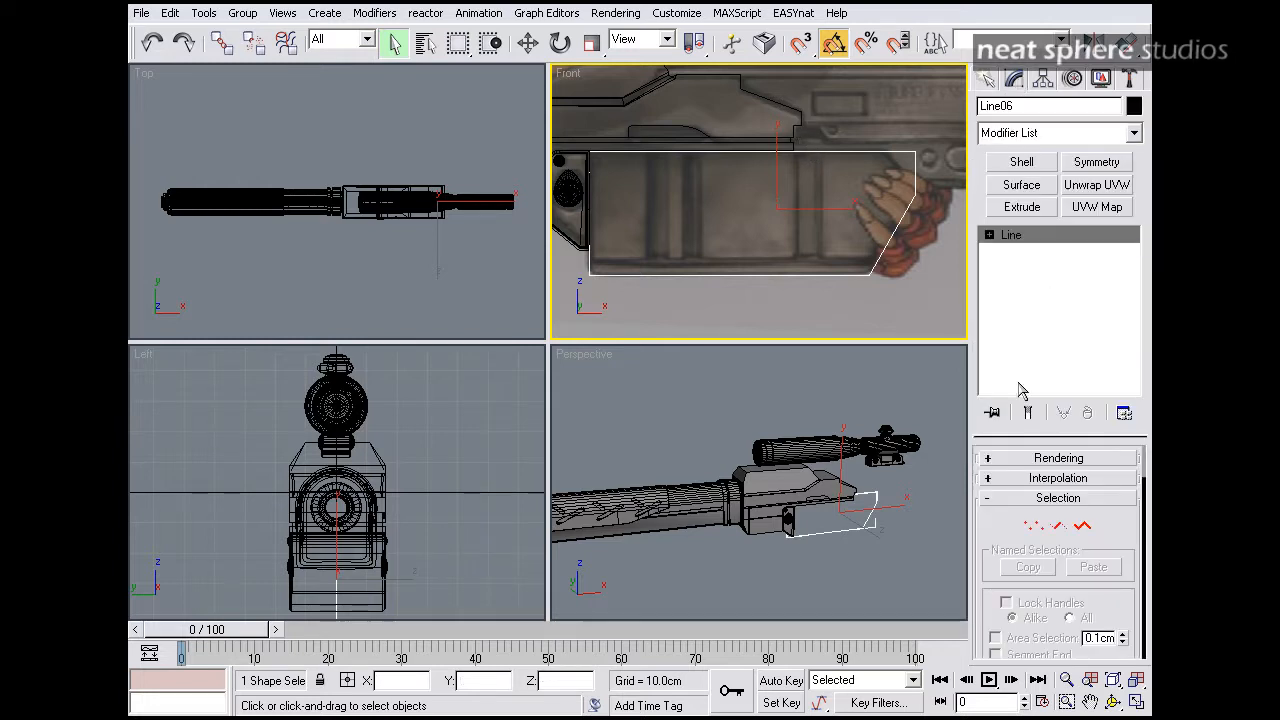
left_click(1033, 525)
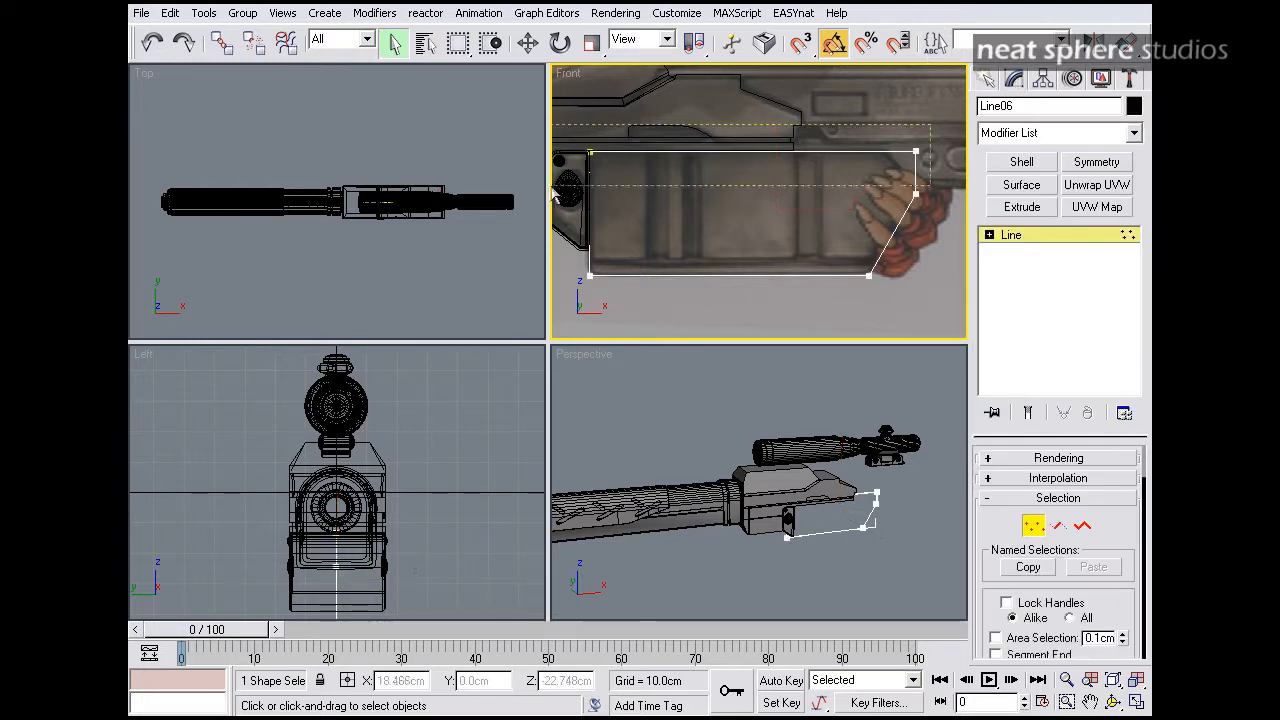
key("w")
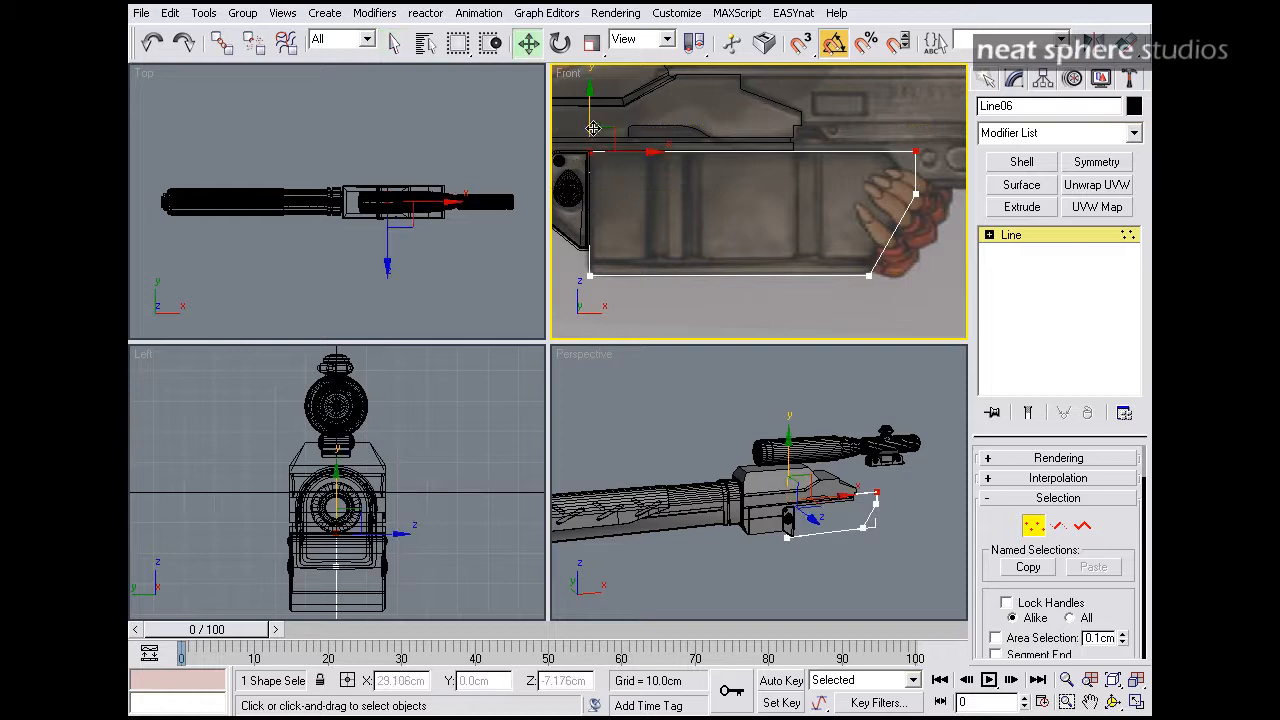
left_click_drag(589, 116, 589, 100)
left_click(1033, 525)
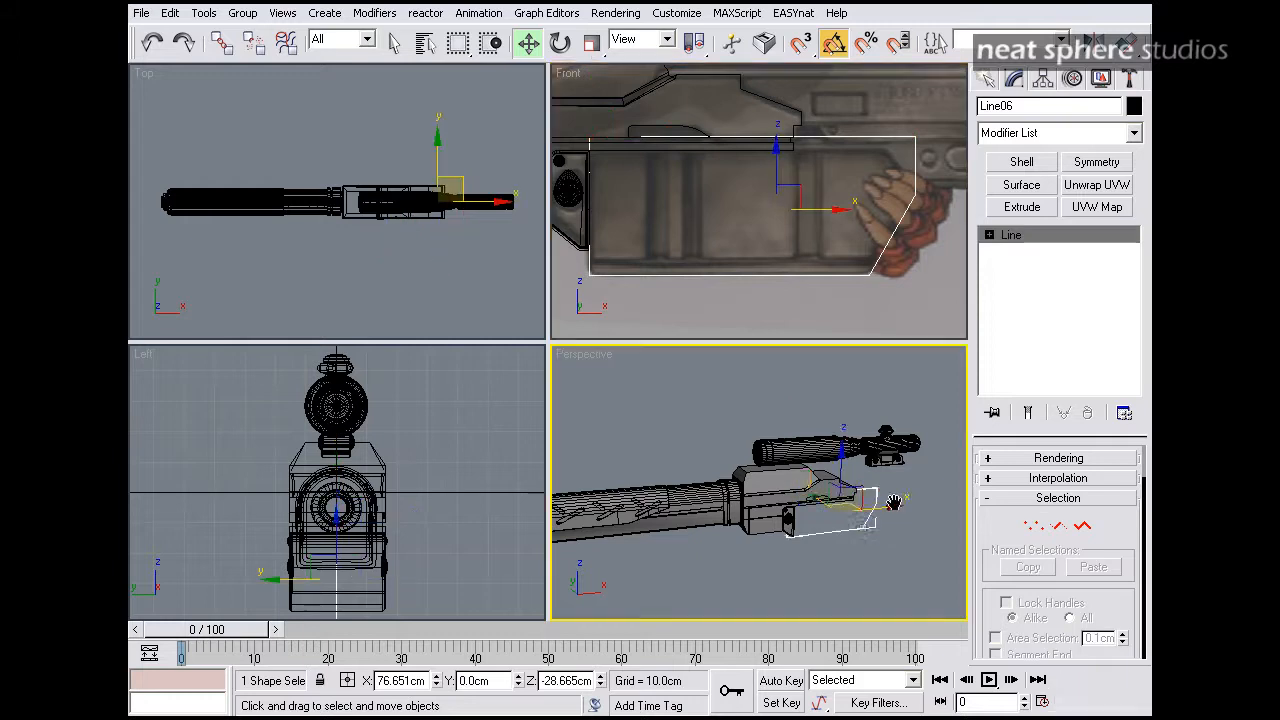
- Move the outline sideways along Y to about -14.4 cm, near the side of the gun body
middle_click_drag(868, 497, 845, 488)
middle_click_drag(763, 422, 790, 510, "alt")
key("alt+z")
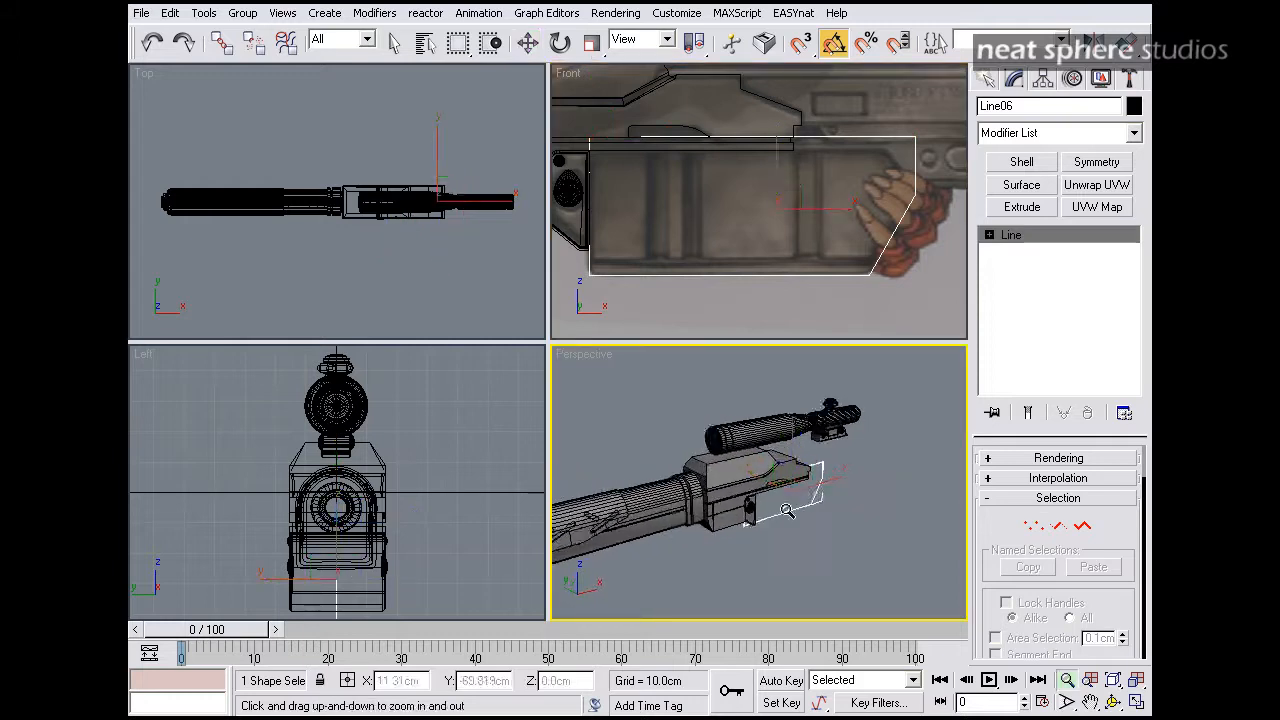
left_click_drag(790, 510, 791, 460)
middle_click_drag(868, 508, 710, 447, "alt")
left_click_drag(824, 539, 863, 494)
middle_click_drag(863, 494, 885, 522, "alt")
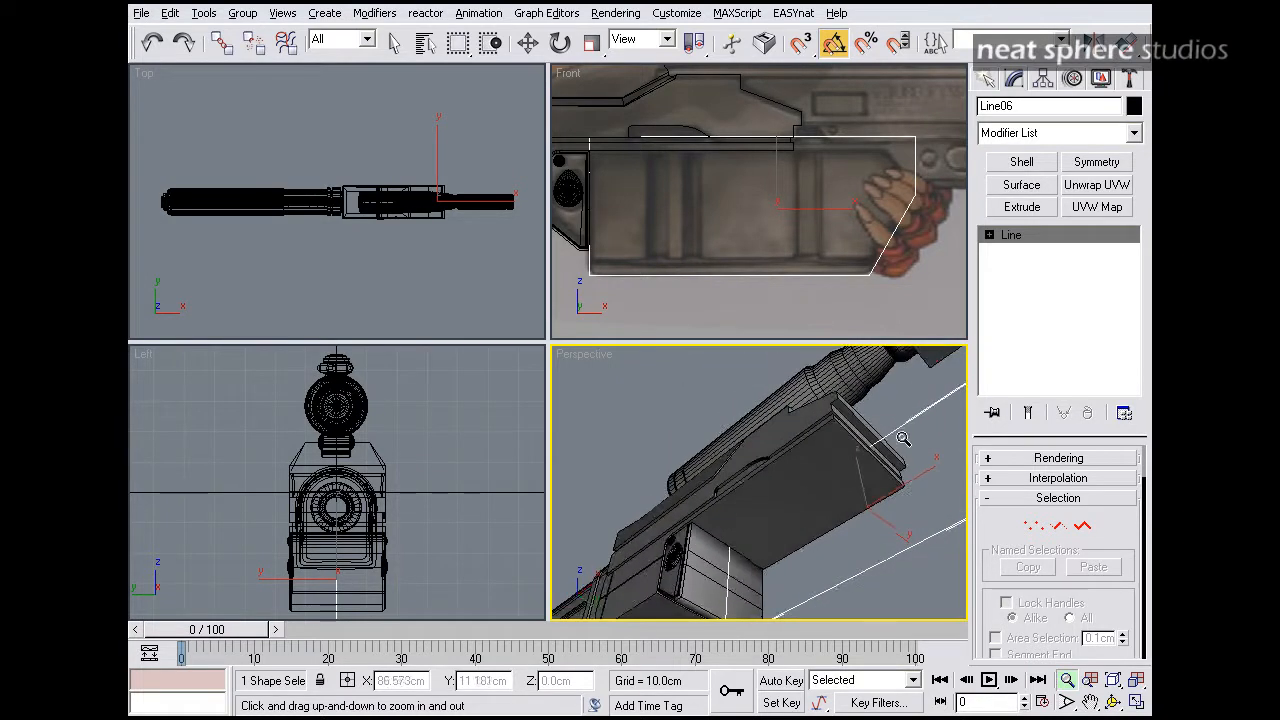
key("w")
left_click_drag(893, 528, 843, 505)
- Nudge the outline slightly further outward to about -15.2 cm on Y, aligning it with the gun body's side
middle_click_drag(843, 505, 805, 532, "alt")
key("alt+z")
left_click_drag(805, 532, 778, 479)
middle_click_drag(800, 502, 851, 513, "alt")
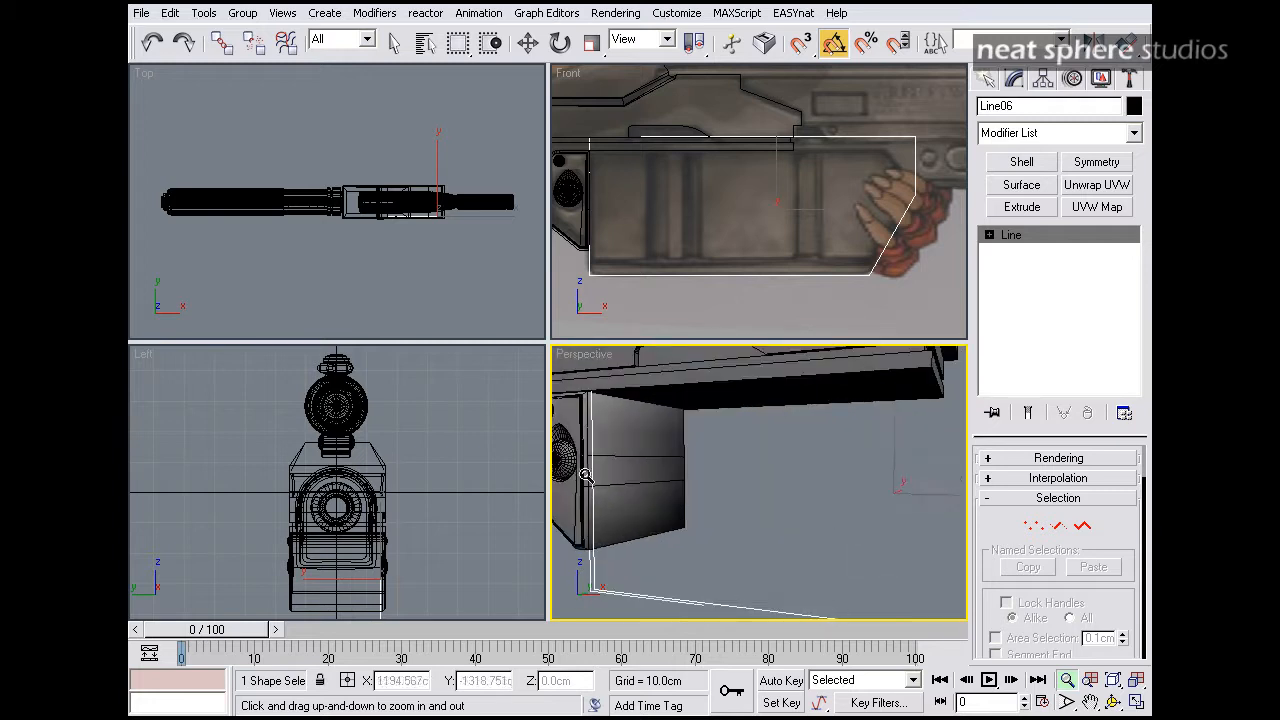
middle_click_drag(738, 484, 622, 376, "alt")
key("w")
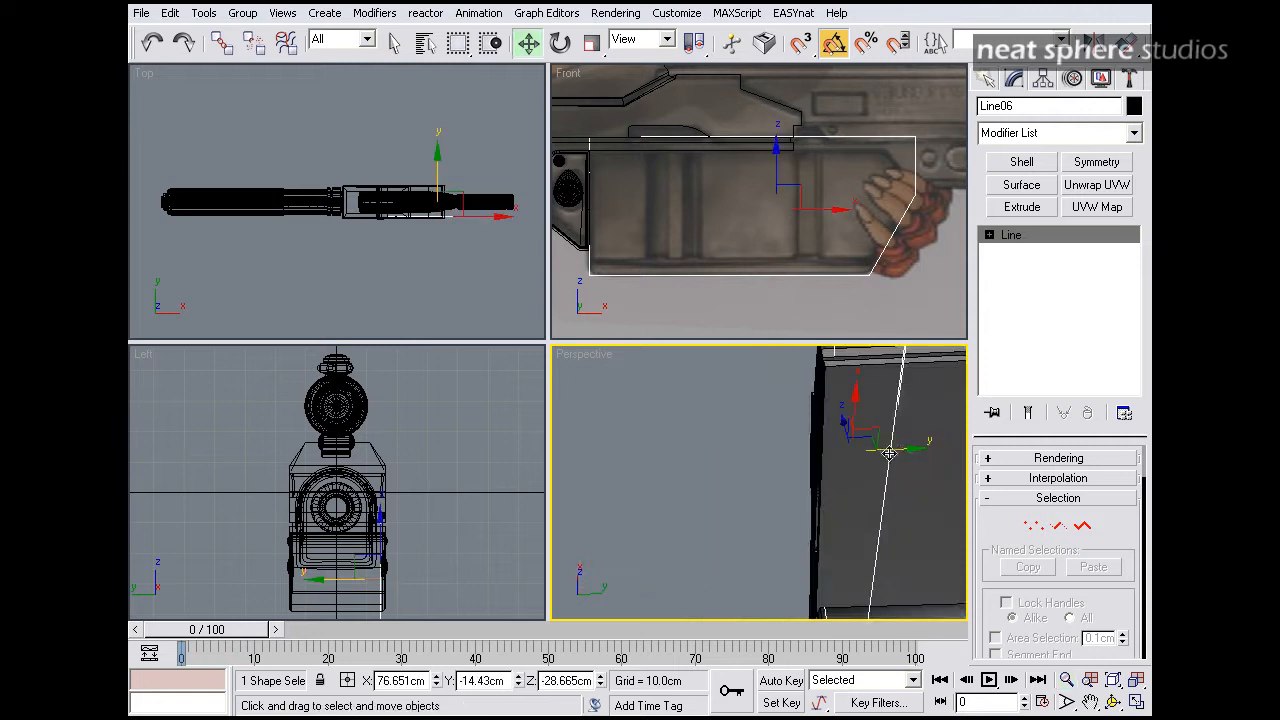
left_click_drag(903, 450, 897, 449)
- Extrude the outline by -29 cm across the width of the gun body
middle_click_drag(865, 444, 911, 543, "alt")
key("alt+z")
left_click_drag(852, 505, 850, 544)
middle_click_drag(877, 466, 856, 477)
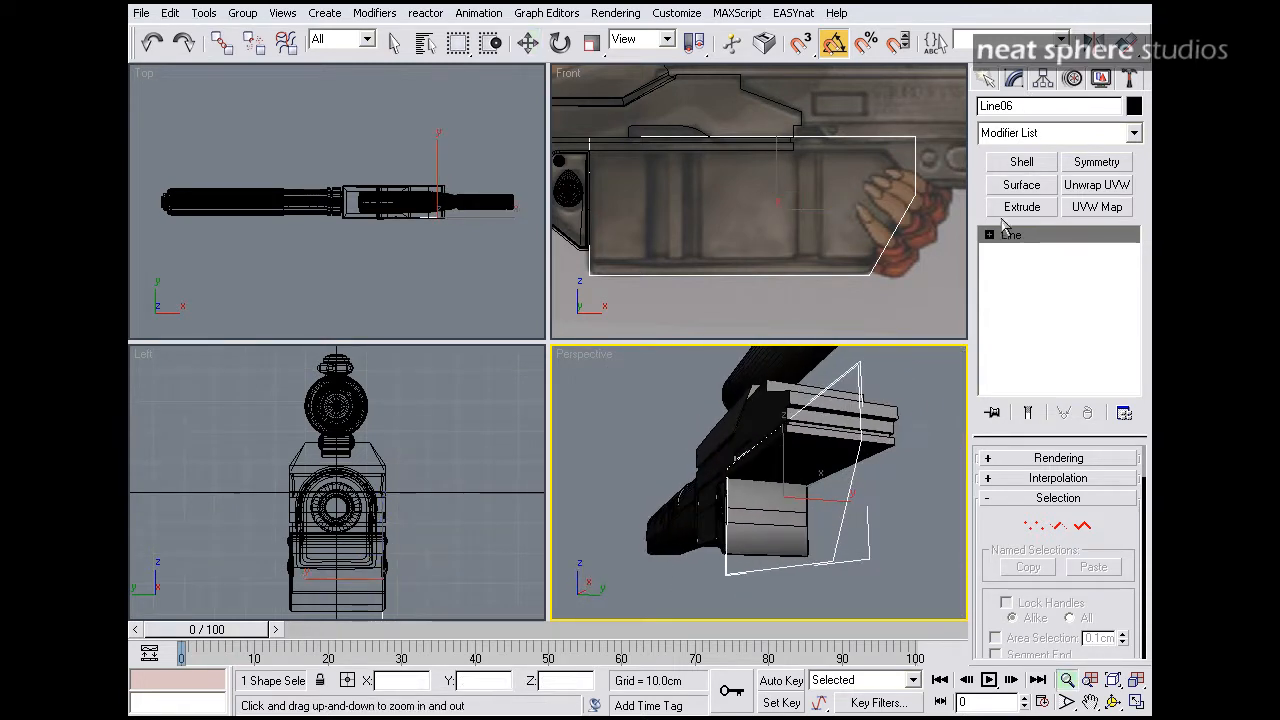
left_click(1018, 207)
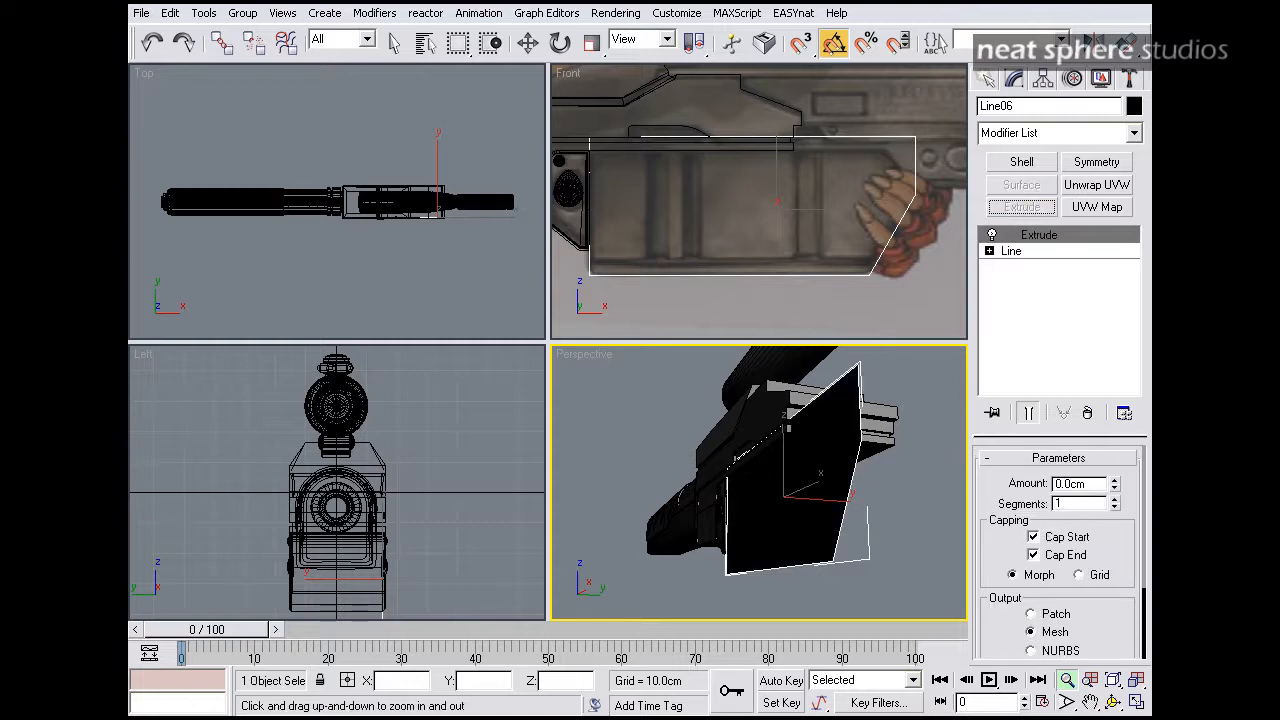
left_click_drag(1117, 497, 1087, 545)
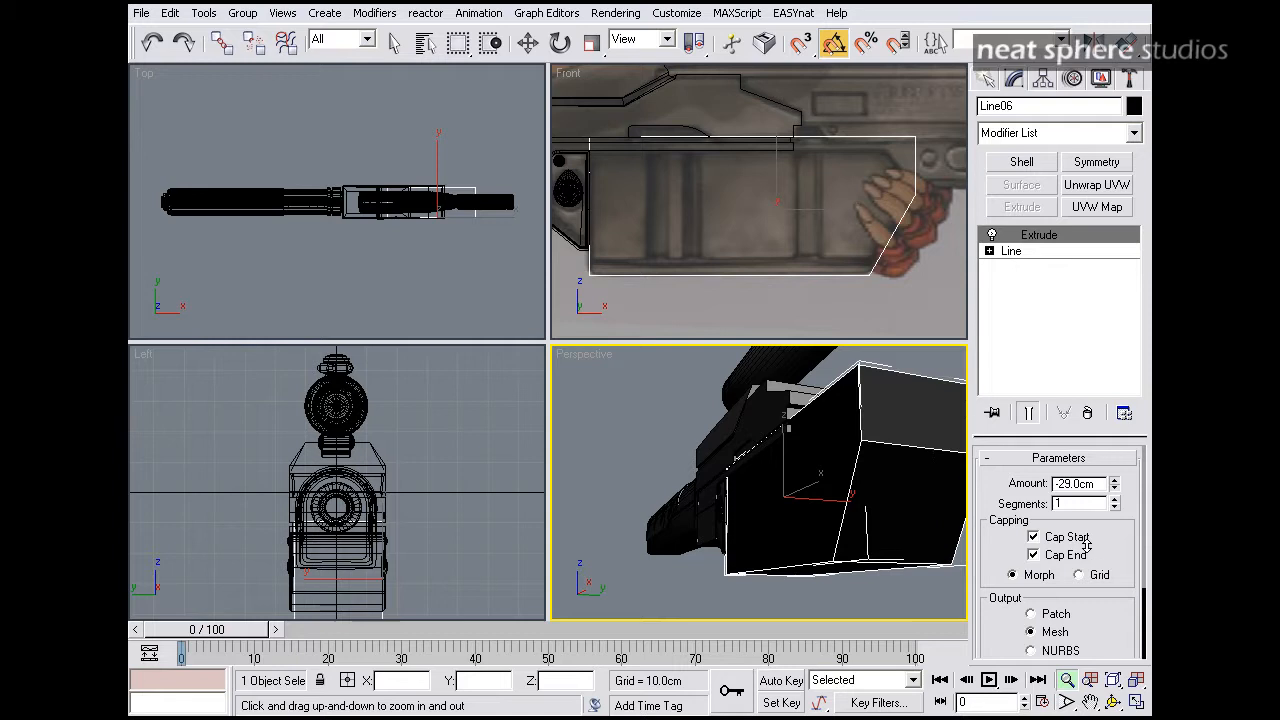
middle_click_drag(892, 520, 844, 497, "alt")
left_click_drag(844, 497, 815, 523)
middle_click_drag(815, 523, 782, 482, "alt")
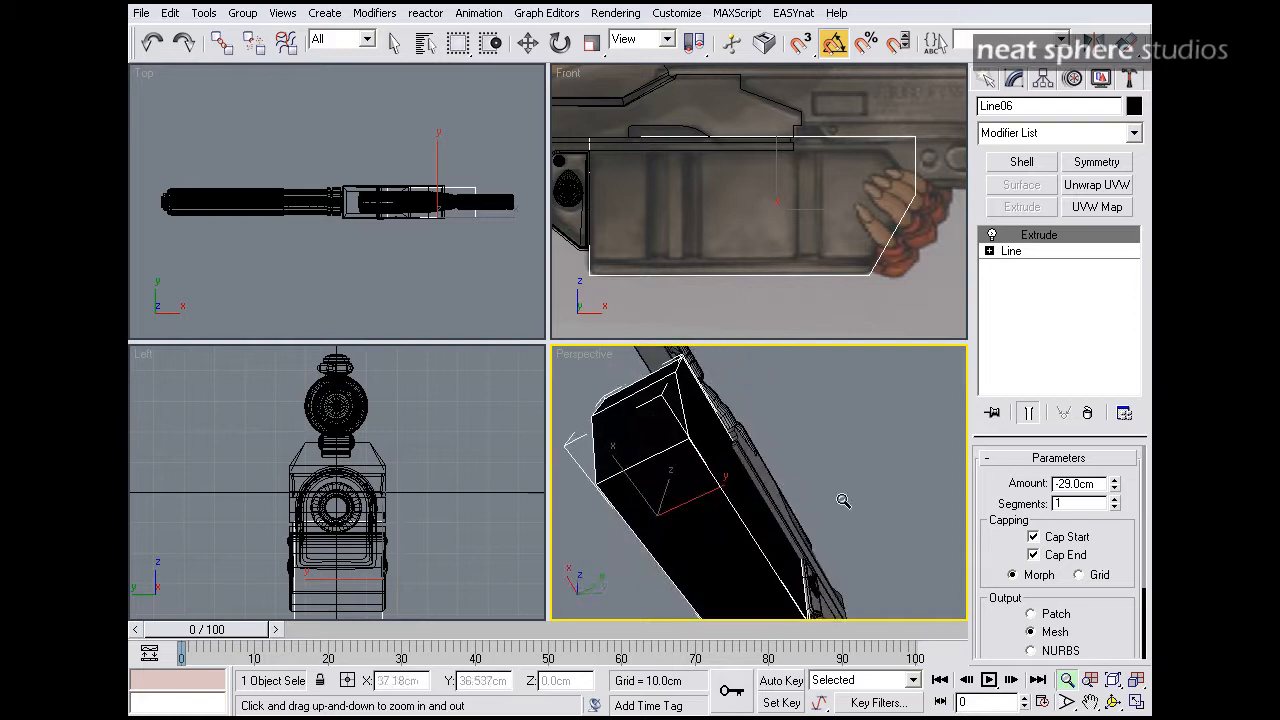
- Inspect the extruded block against the gun body in wireframe and restore Smooth + Highlights shading in the Perspective view
right_click(604, 358)
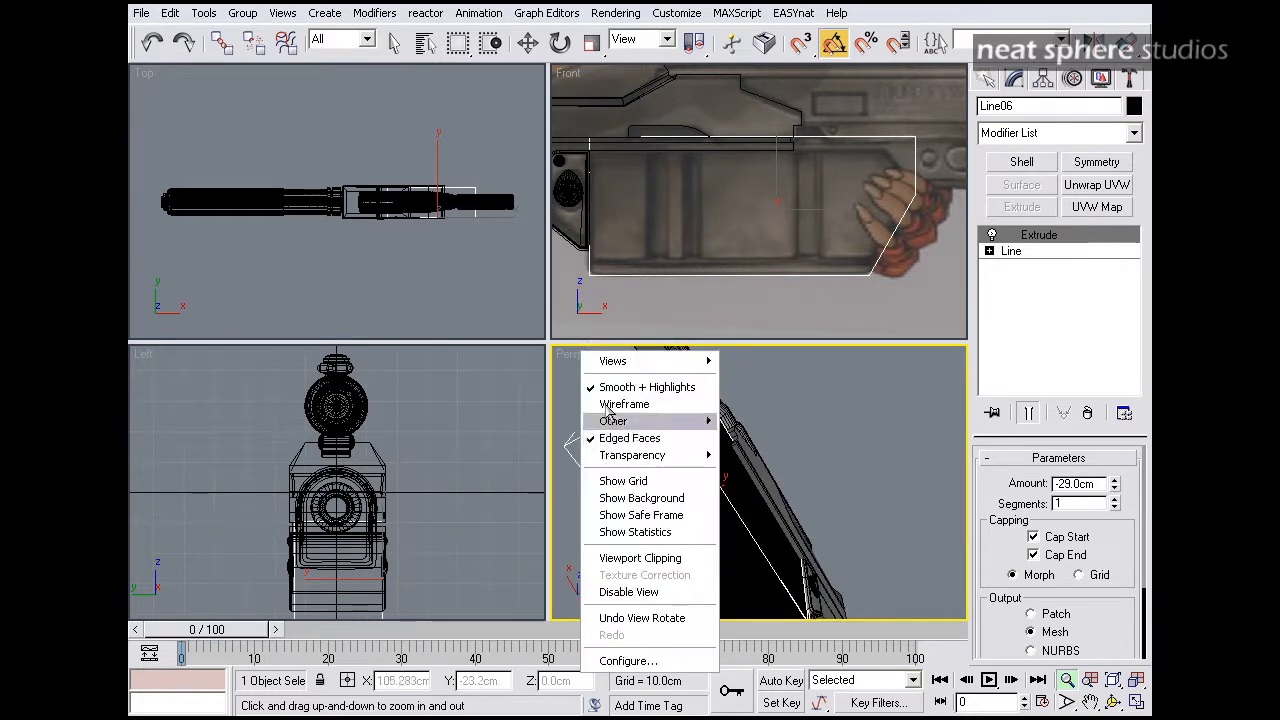
mouse_move(614, 424)
left_click(785, 494)
scroll(790, 497, "up", 3)
left_click_drag(790, 497, 790, 468)
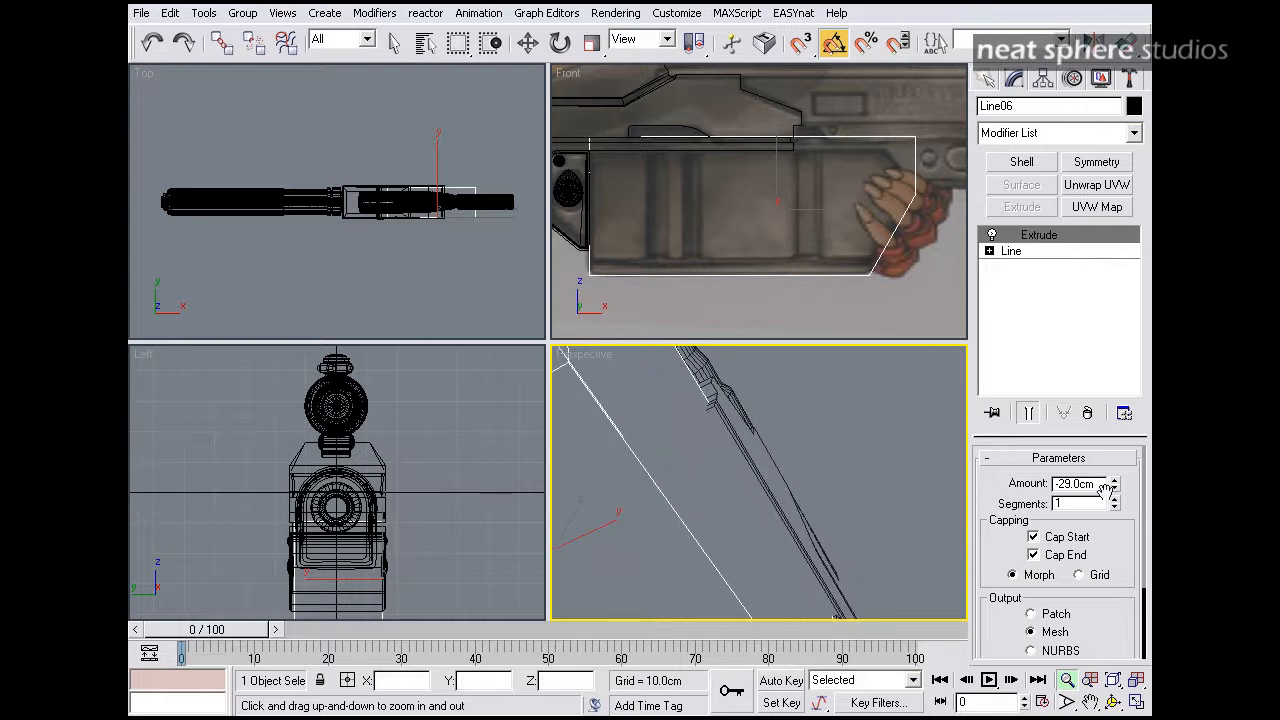
right_click(563, 360)
left_click(588, 402)
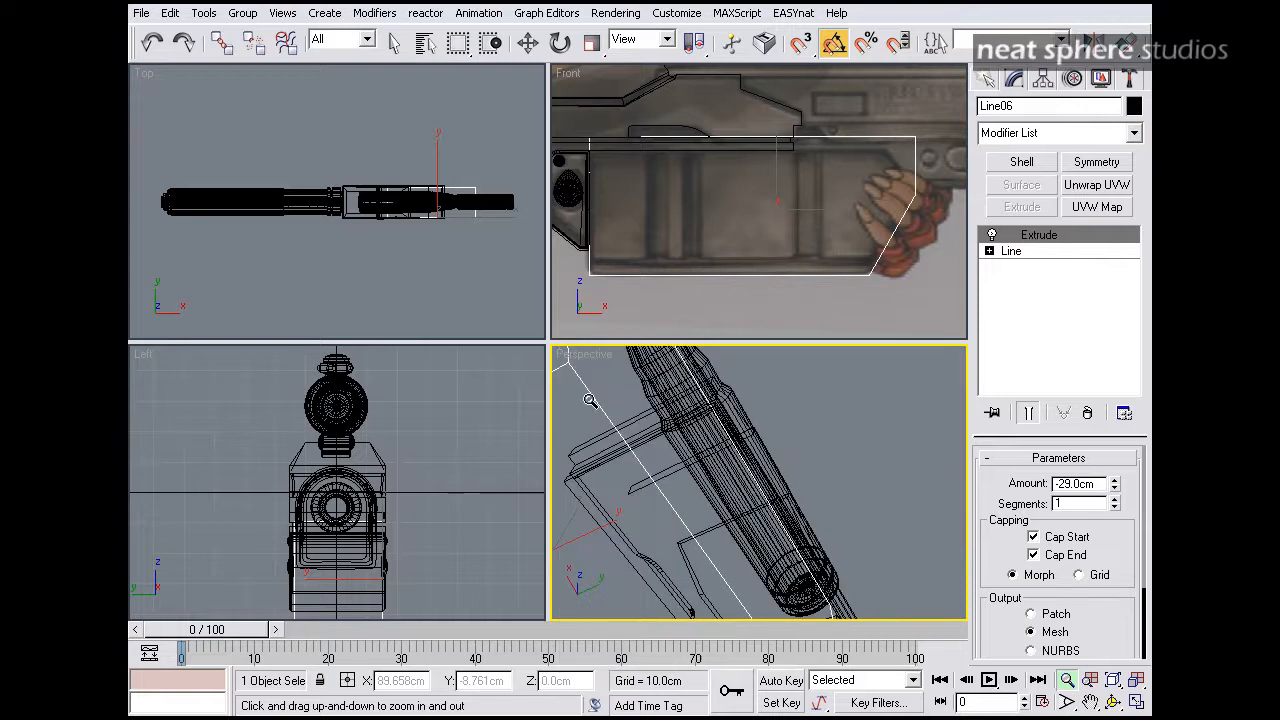
right_click(573, 352)
left_click(592, 381)
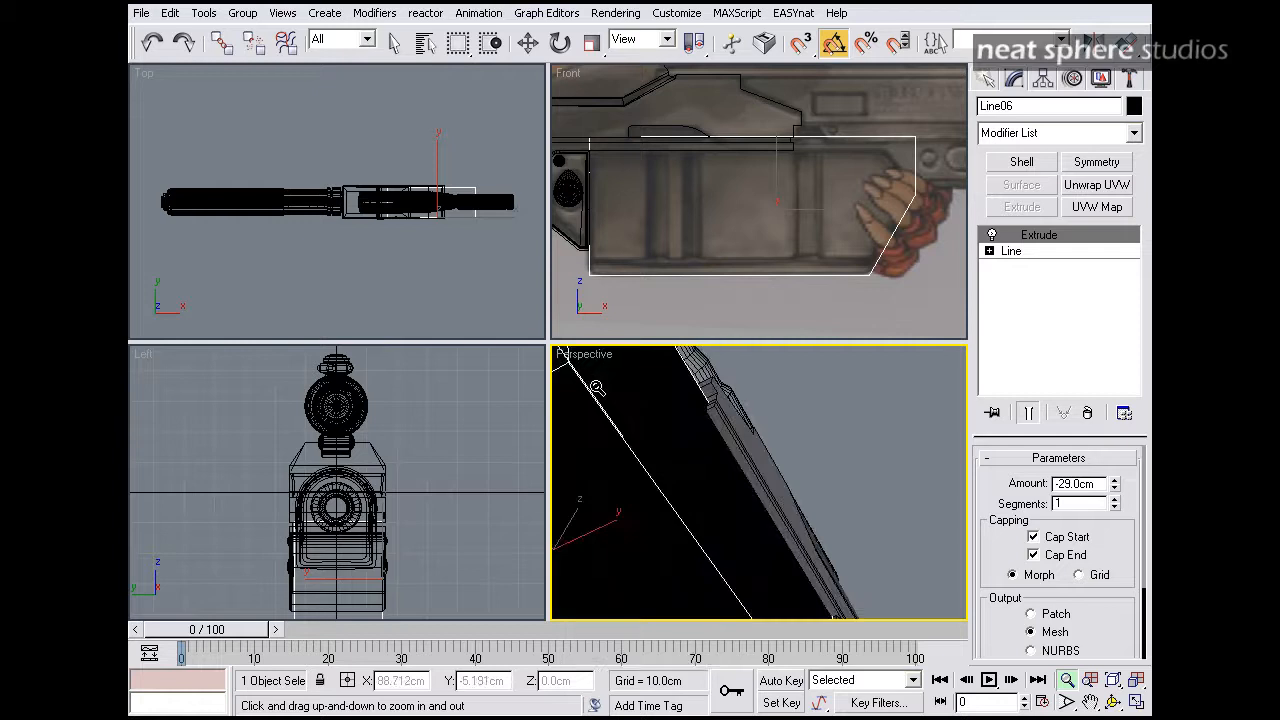
- Set the block's extrusion amount to -30 cm
left_click_drag(1115, 493, 1116, 494)
left_click_drag(732, 473, 913, 607)
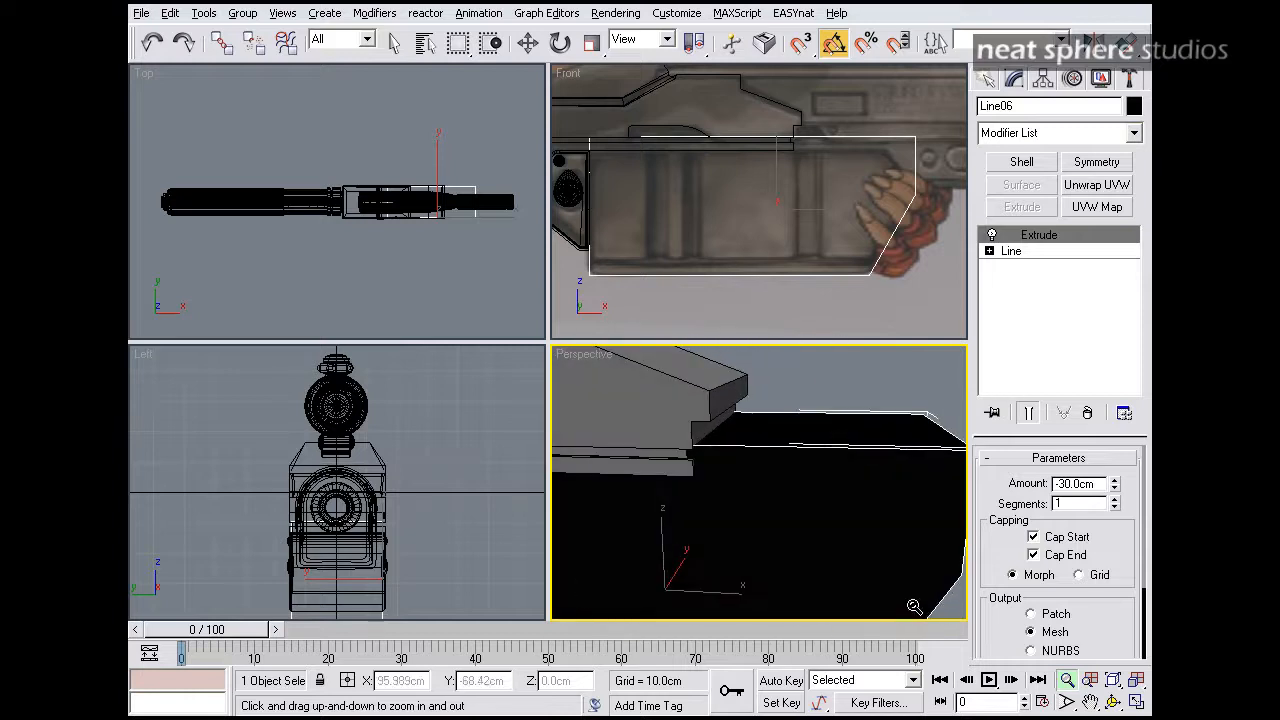
left_click_drag(845, 453, 828, 480)
middle_click_drag(828, 480, 776, 505, "alt")
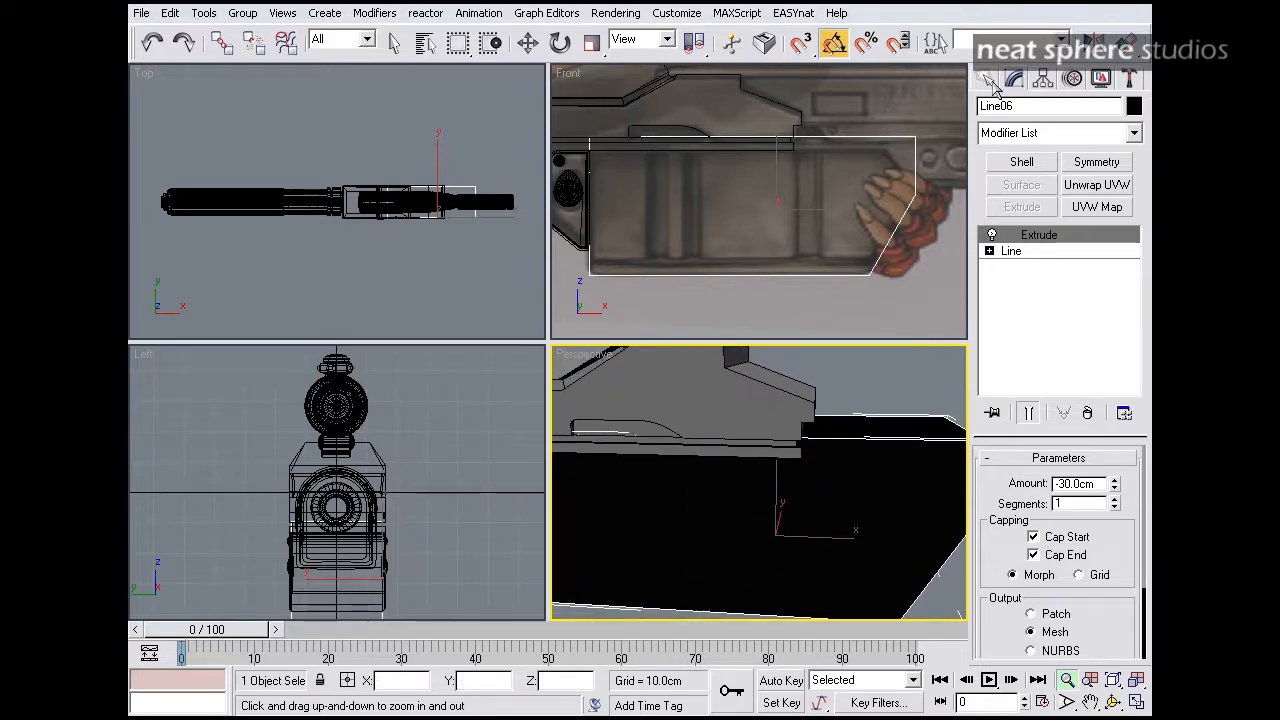
- Assign the 01 - Default material to the extruded block
left_click_drag(1010, 54, 733, 52)
left_click(996, 47)
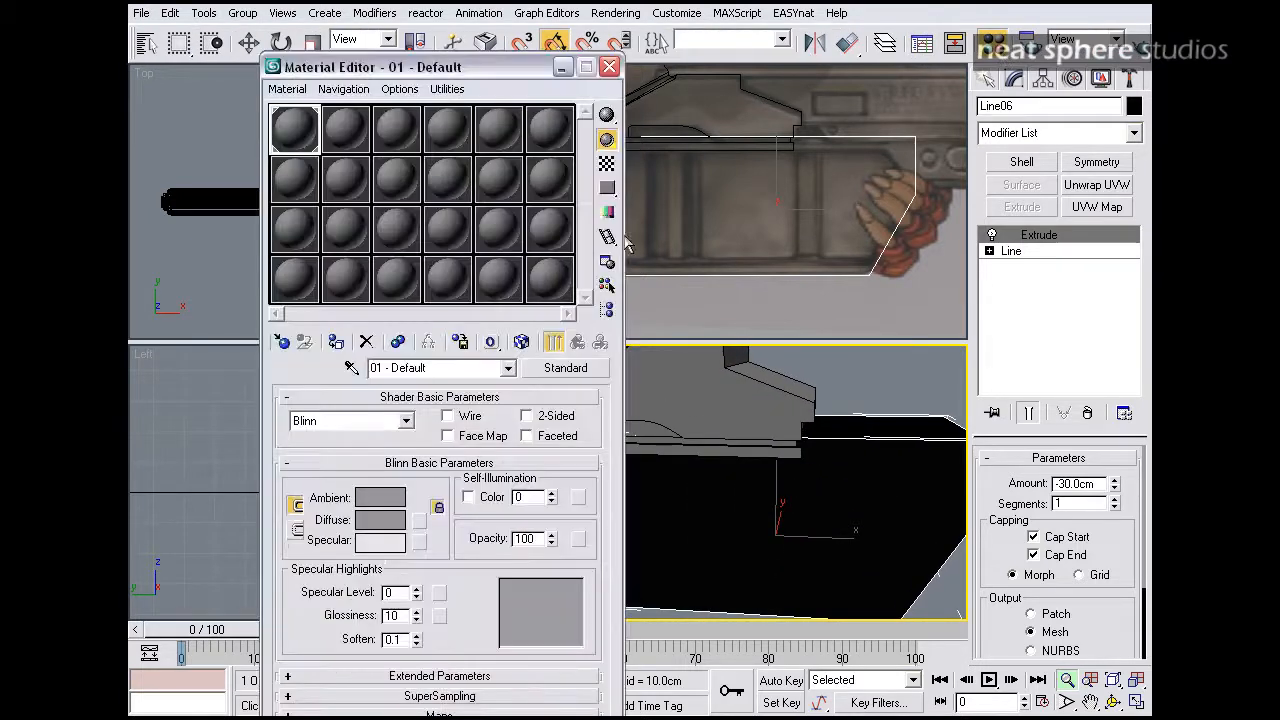
left_click(610, 66)
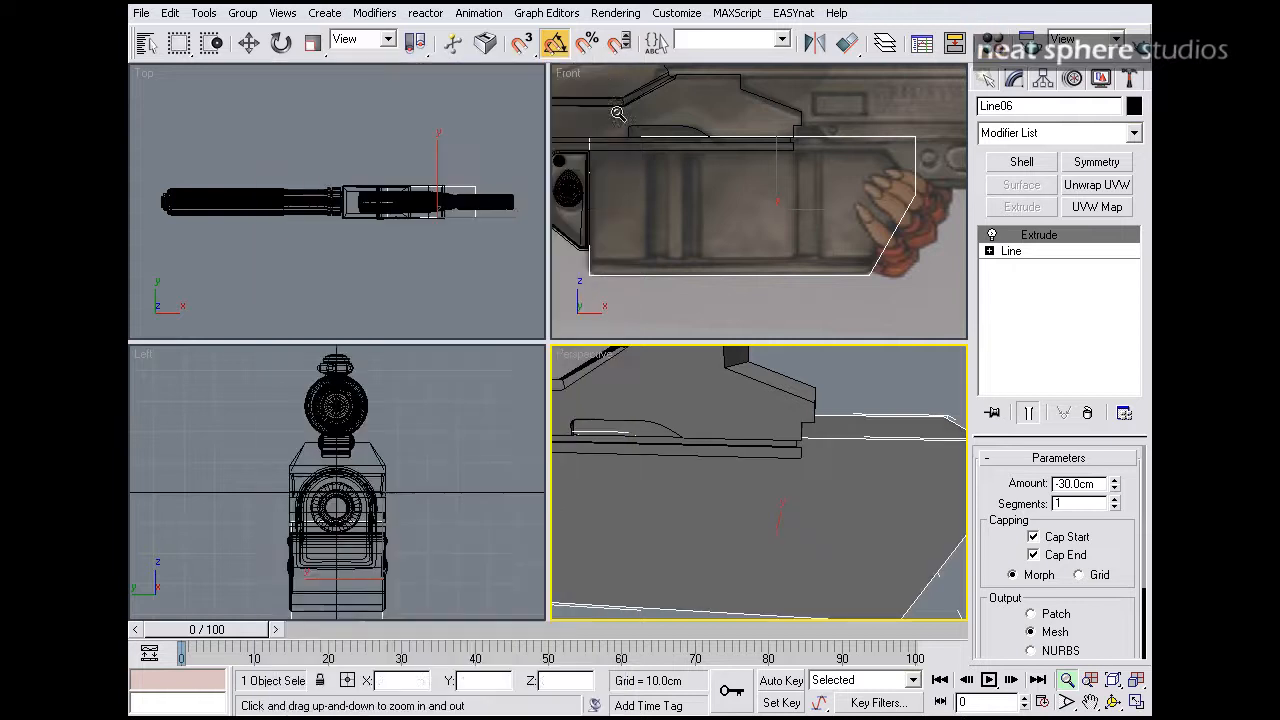
left_click_drag(760, 486, 756, 526)
middle_click_drag(756, 526, 774, 487, "alt")
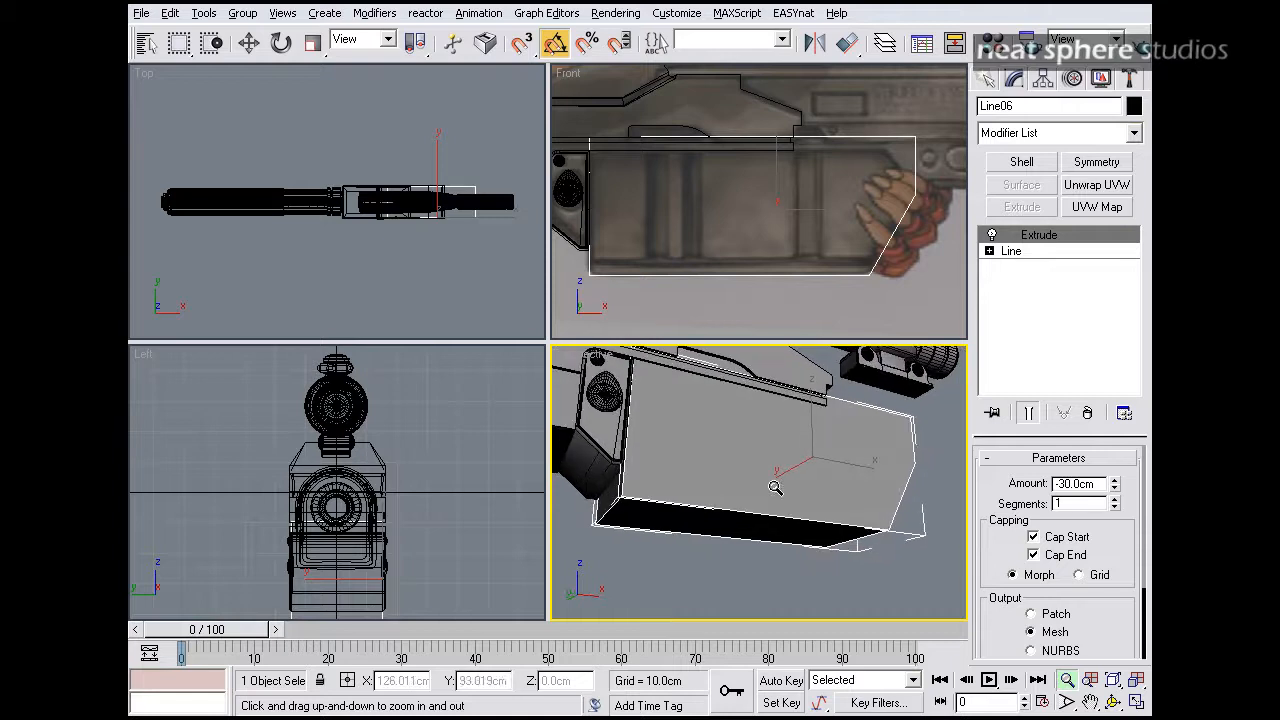
- Convert the extruded block to an Editable Poly
key("w")
right_click(848, 440)
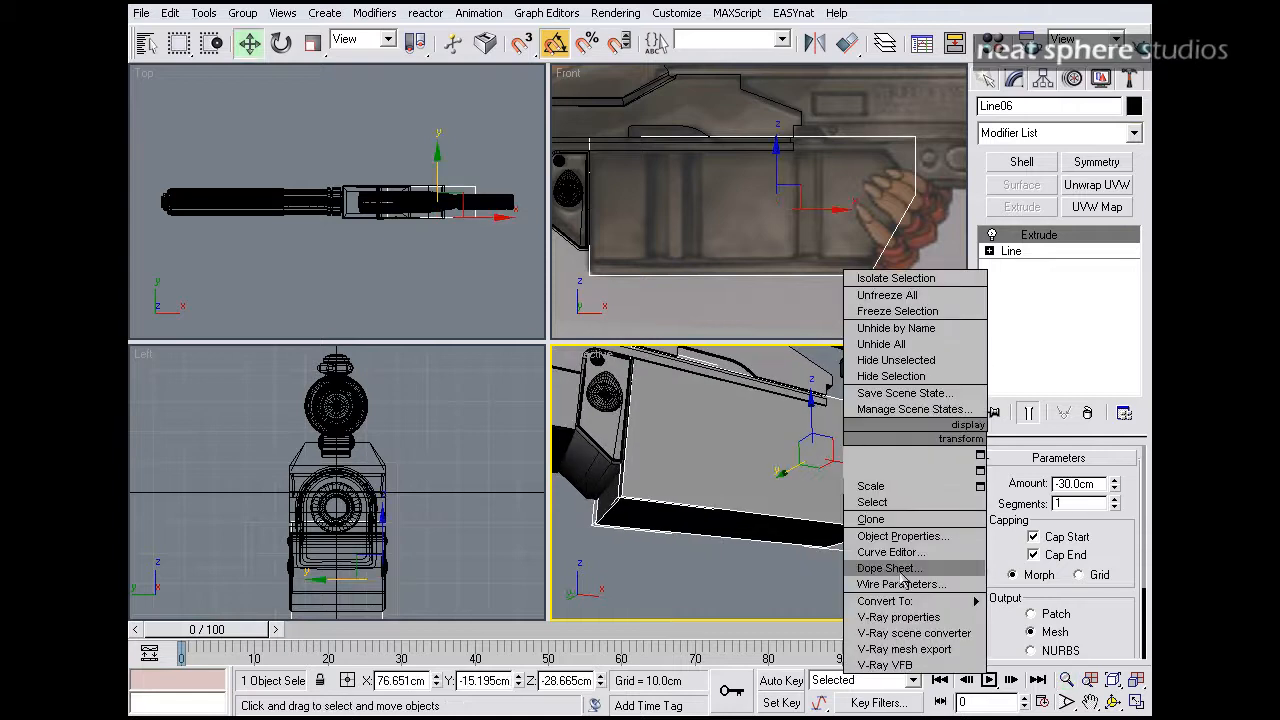
mouse_move(905, 603)
left_click(1056, 617)
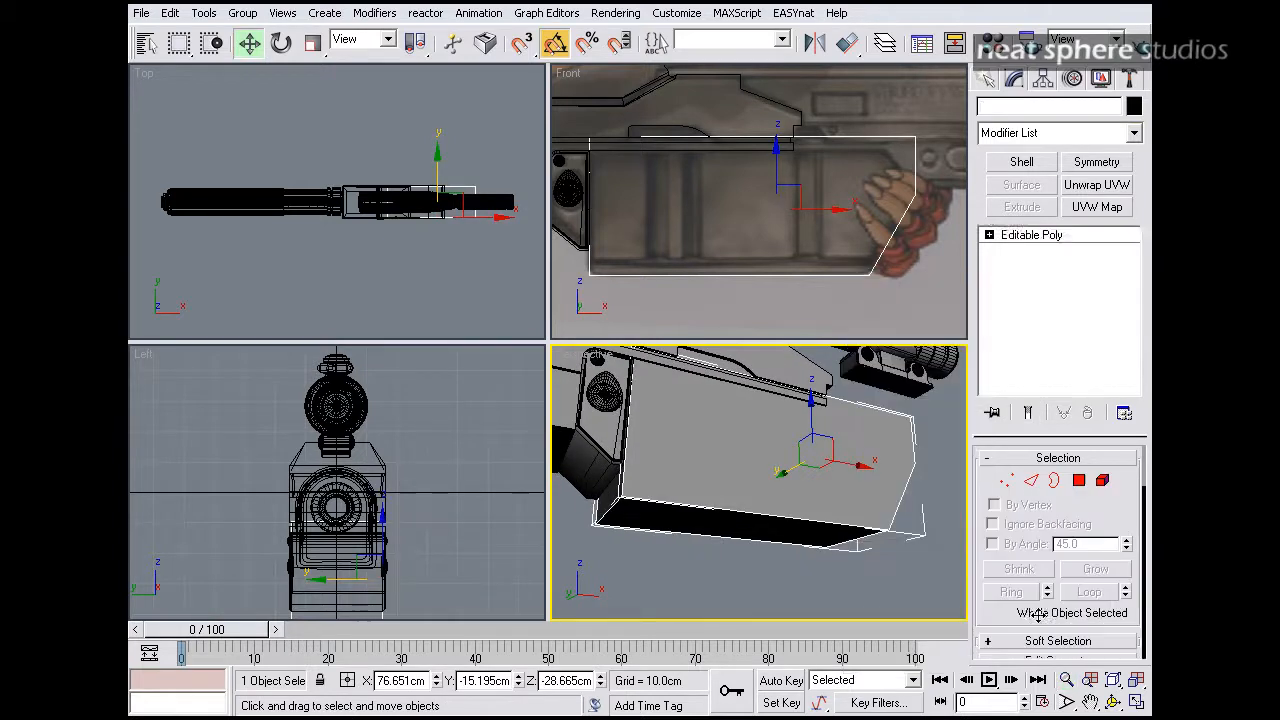
- Select the block's bottom cross edges at both ends and the edges bordering its slanted front face
left_click(1031, 480)
middle_click_drag(690, 520, 698, 488, "alt")
left_click(643, 472)
middle_click_drag(922, 487, 815, 490, "alt")
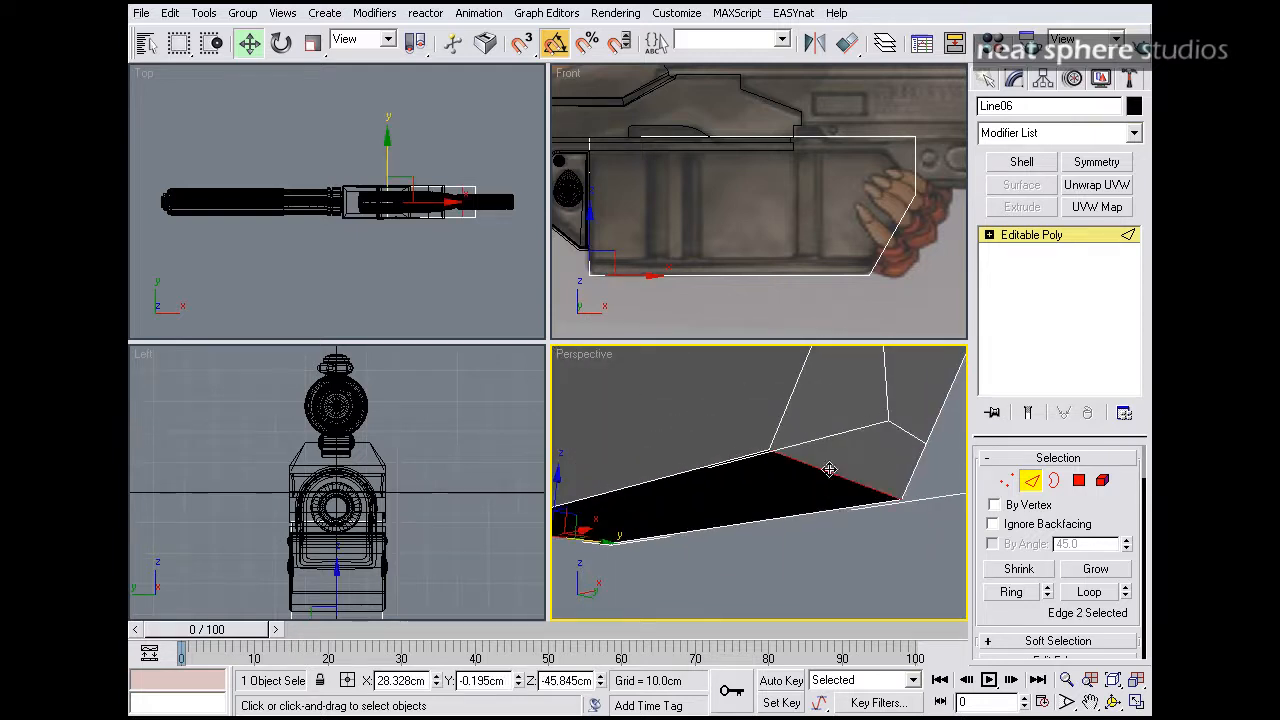
left_click(829, 469, "ctrl")
middle_click_drag(877, 434, 822, 425, "ctrl+alt")
key("w")
left_click(828, 412, "ctrl")
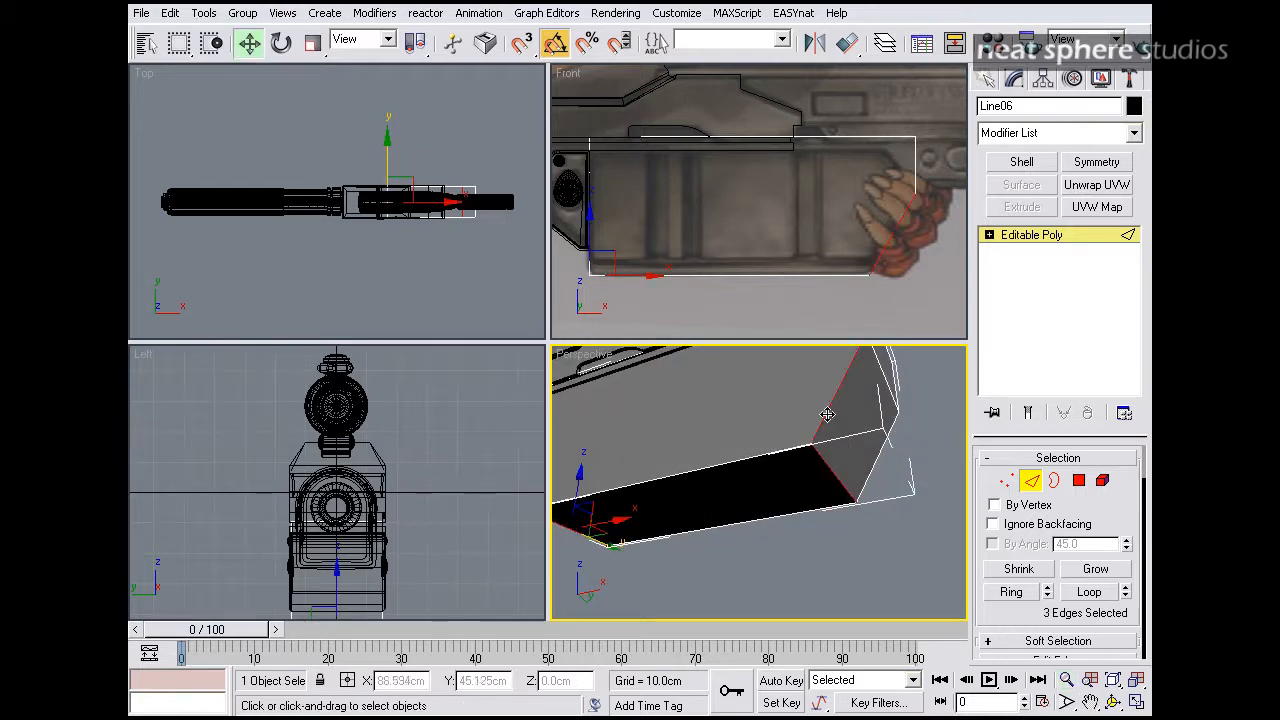
left_click(883, 444, "ctrl")
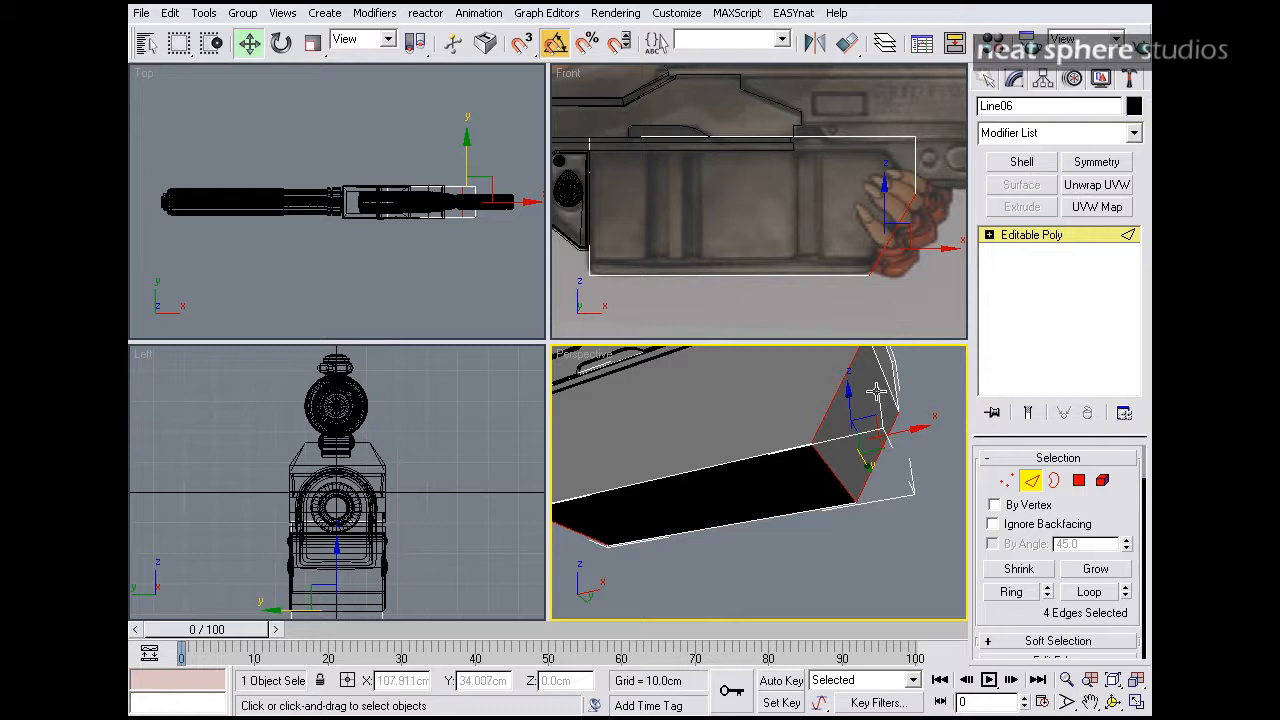
left_click(762, 455, "ctrl")
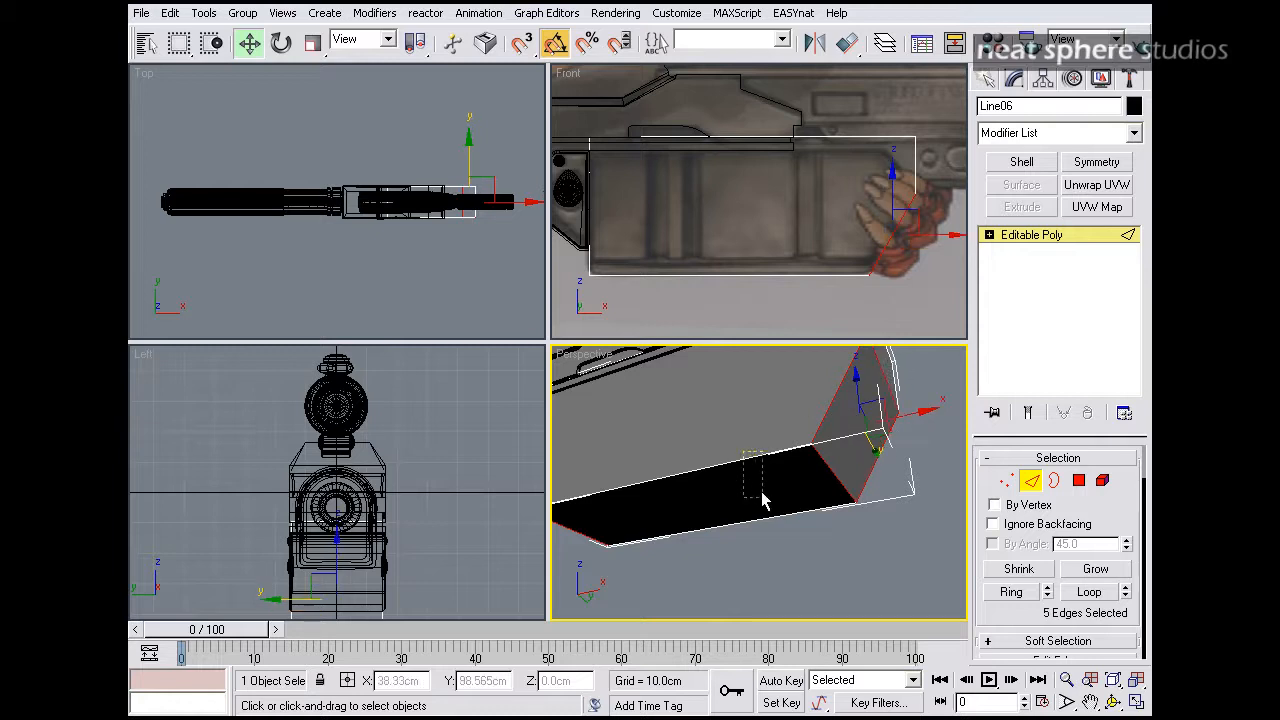
- Add the two long bottom edges and the two rear vertical edges to the edge selection
left_click_drag(757, 481, 785, 528, "ctrl")
middle_click_drag(776, 503, 941, 497)
middle_click_drag(780, 474, 852, 518, "alt")
left_click_drag(714, 450, 800, 462, "ctrl")
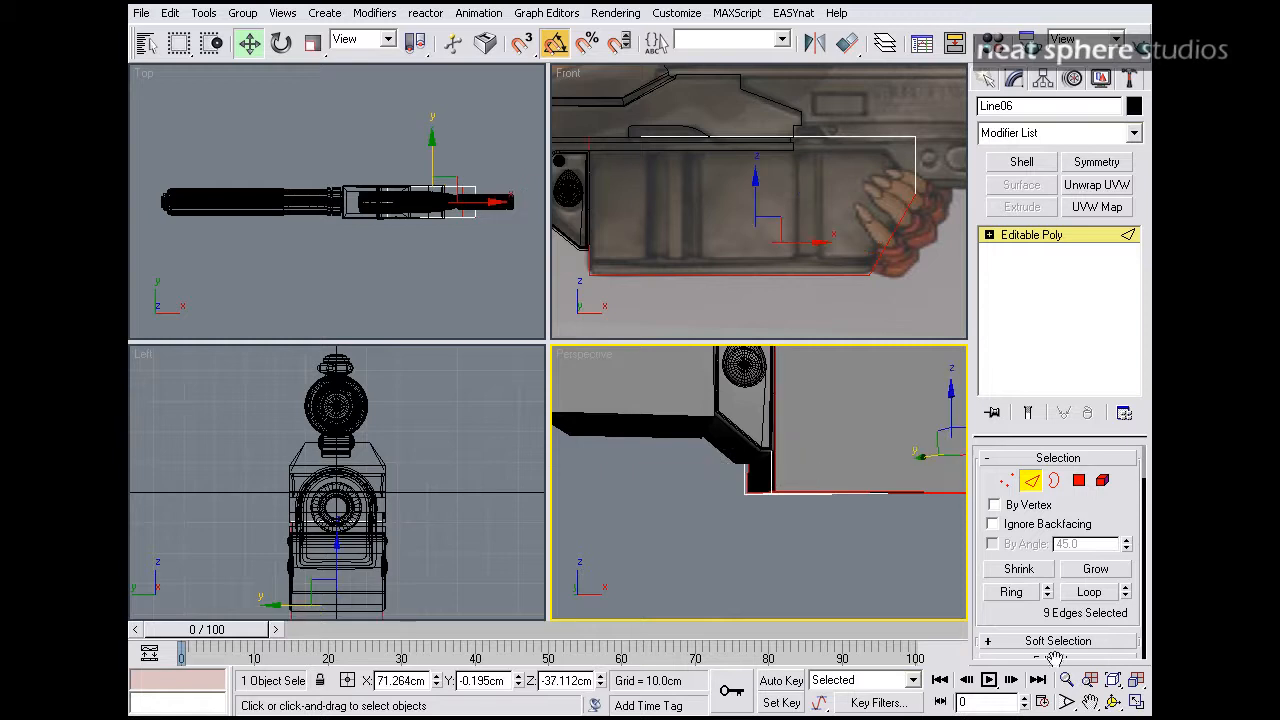
- Chamfer the selected edges by 1.45 cm and chamfer the resulting edges again by a smaller amount
scroll(1015, 625, "down", 5)
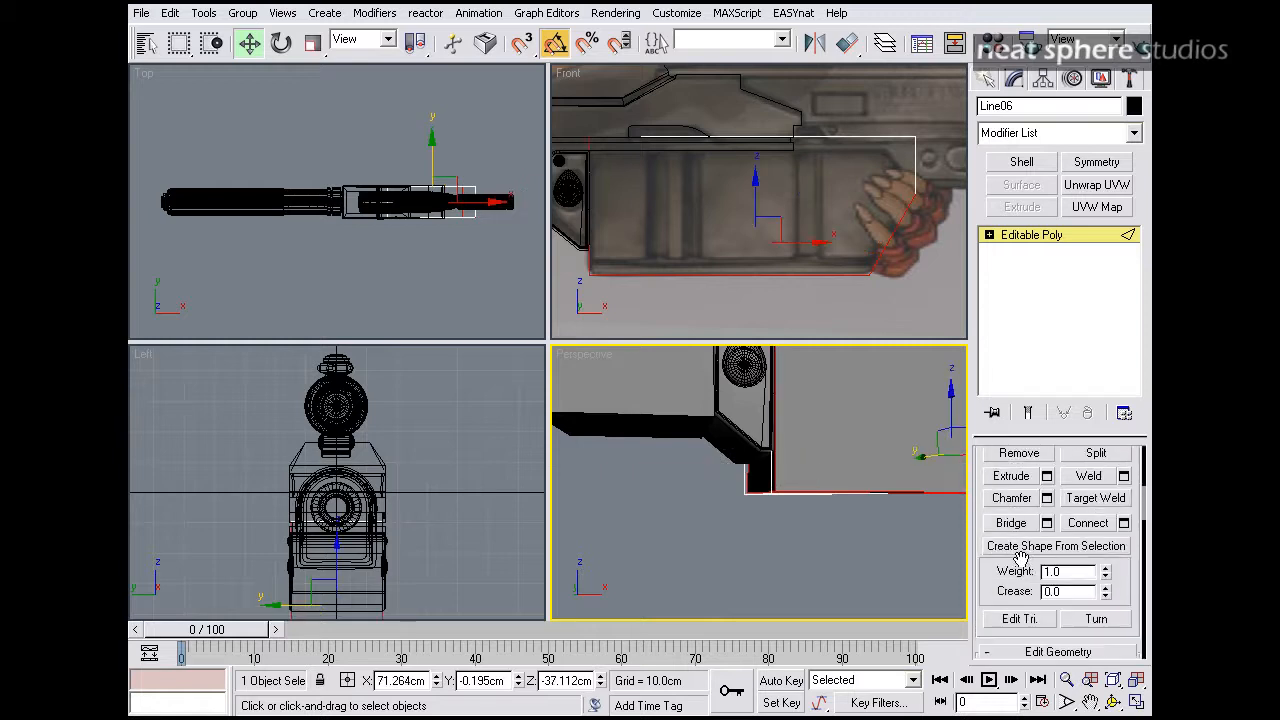
left_click(1046, 499)
left_click_drag(603, 352, 598, 302)
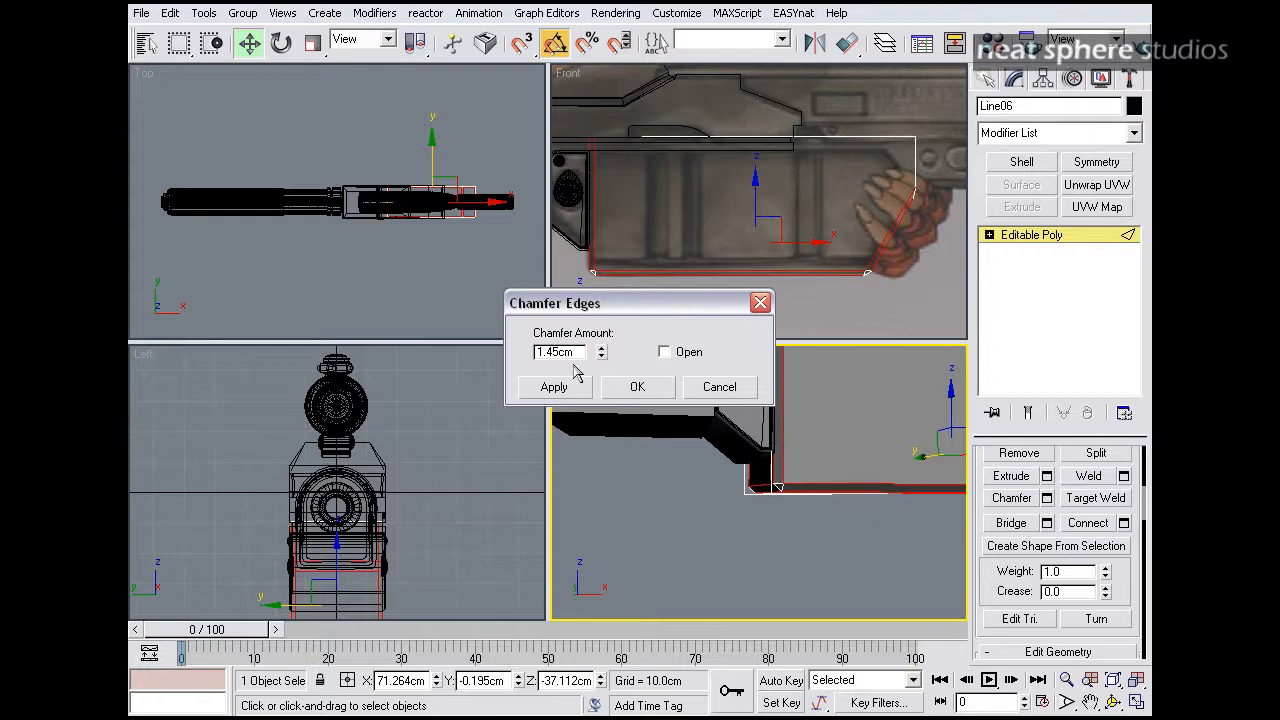
left_click(556, 388)
left_click_drag(602, 356, 602, 426)
left_click(628, 397)
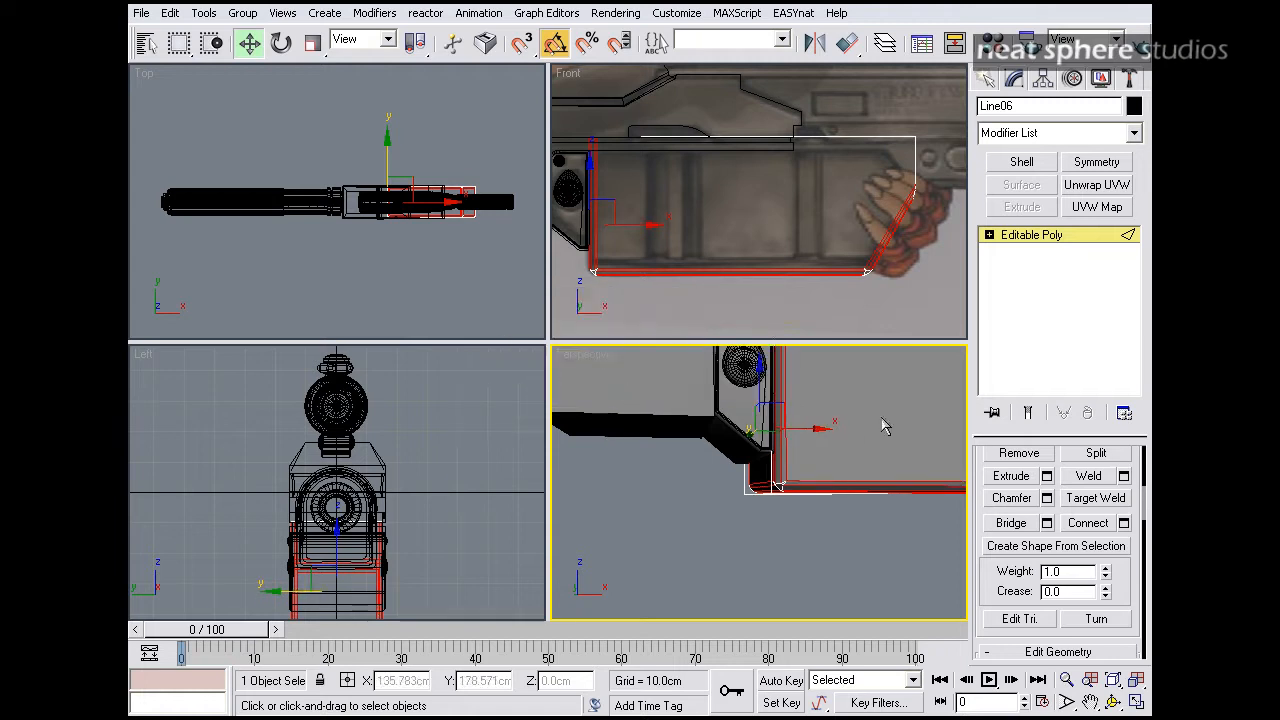
- Clear the edge selection and select the large side polygons on both sides of the block
middle_click_drag(871, 440, 823, 523)
key("alt+z")
middle_click_drag(809, 466, 853, 489, "alt")
key("w")
left_click(885, 590)
left_click(989, 235)
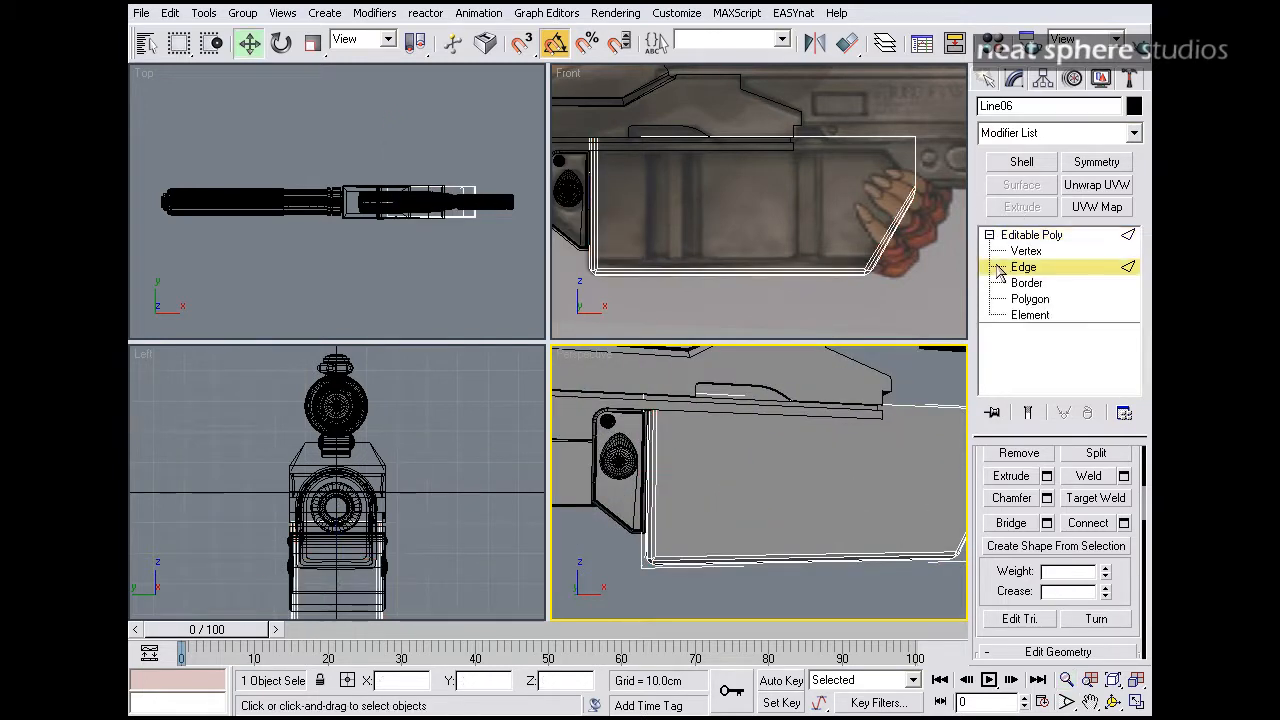
left_click(1030, 298)
left_click(907, 497)
middle_click_drag(907, 497, 775, 446, "alt")
left_click(718, 458, "ctrl")
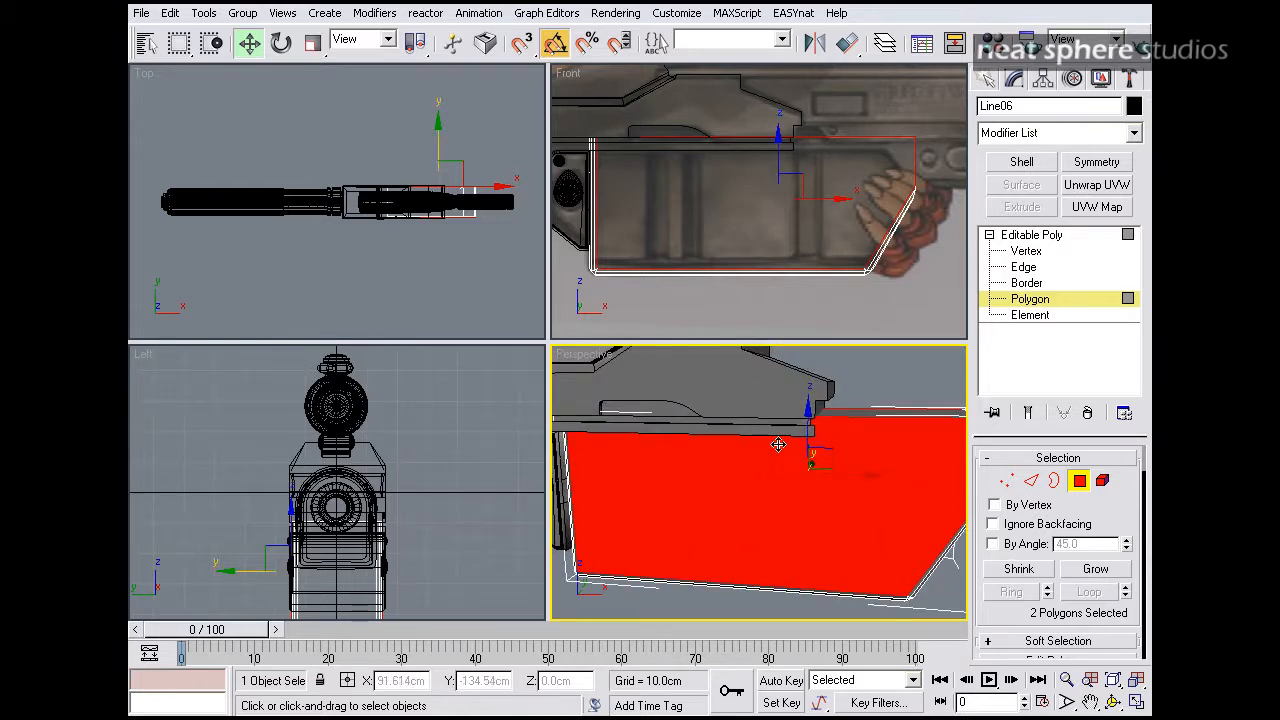
left_click(1031, 480)
left_click(853, 414)
middle_click_drag(810, 602, 838, 594, "alt")
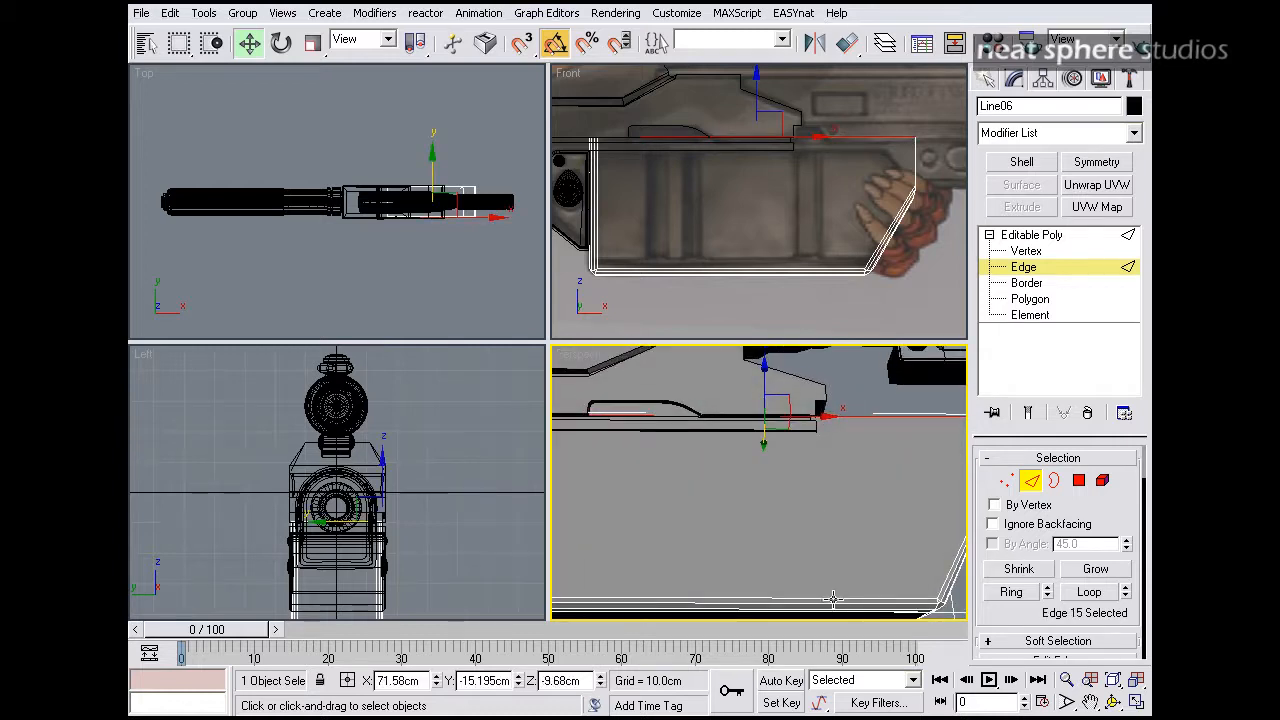
left_click(830, 598, "ctrl")
key("alt+z")
left_click_drag(834, 600, 840, 540)
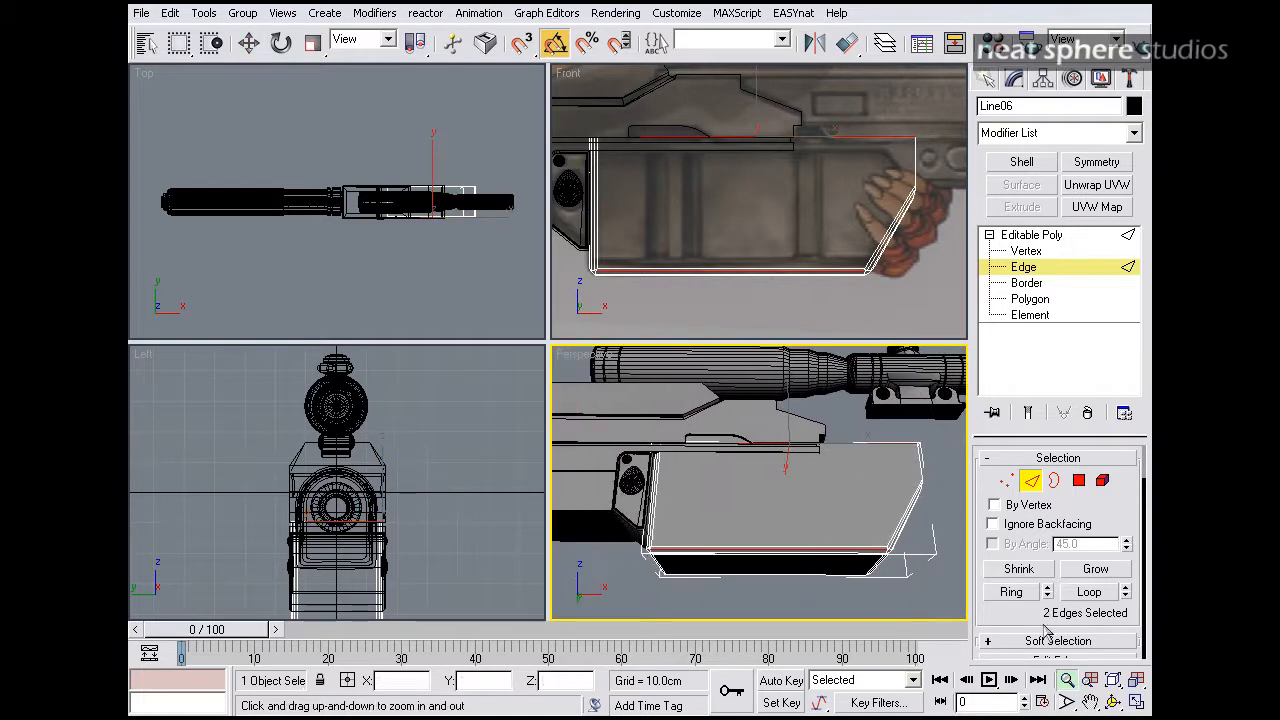
scroll(1098, 614, "down", 5)
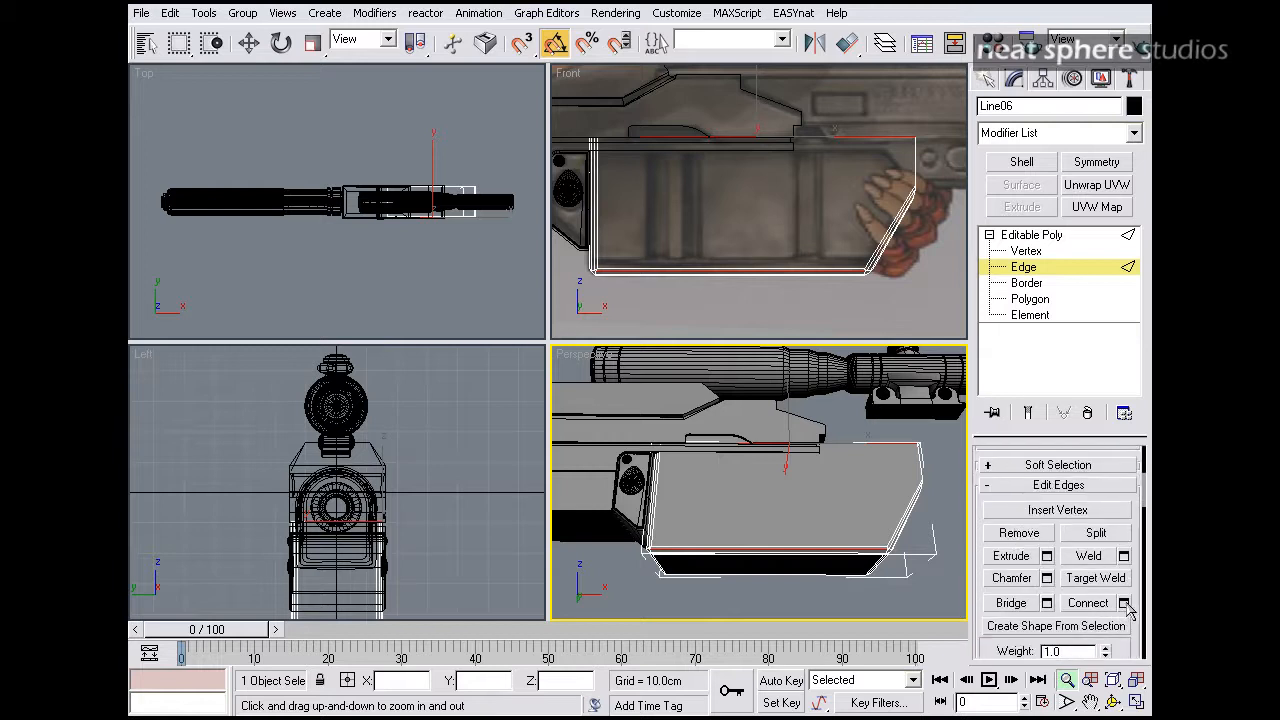
left_click(1124, 603)
left_click_drag(681, 309, 545, 213)
middle_click_drag(808, 462, 714, 531, "alt")
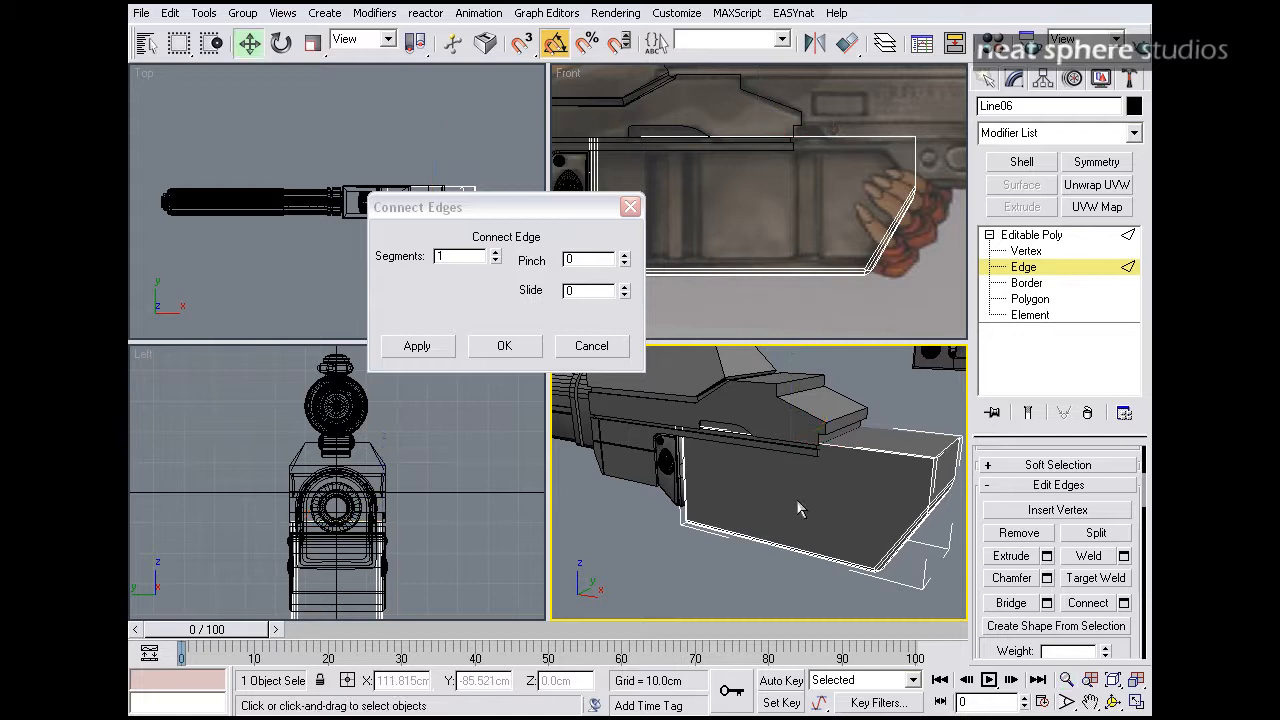
middle_click_drag(813, 508, 772, 517, "ctrl+alt")
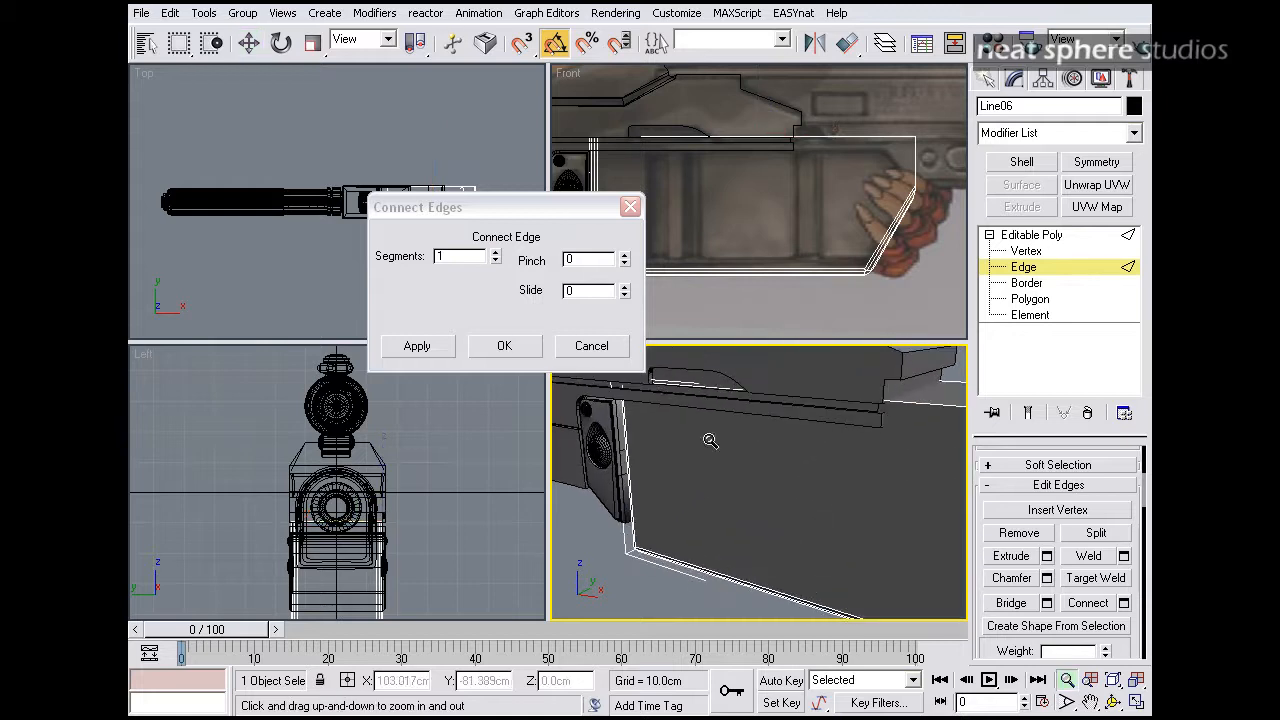
left_click(589, 346)
middle_click_drag(925, 434, 785, 405)
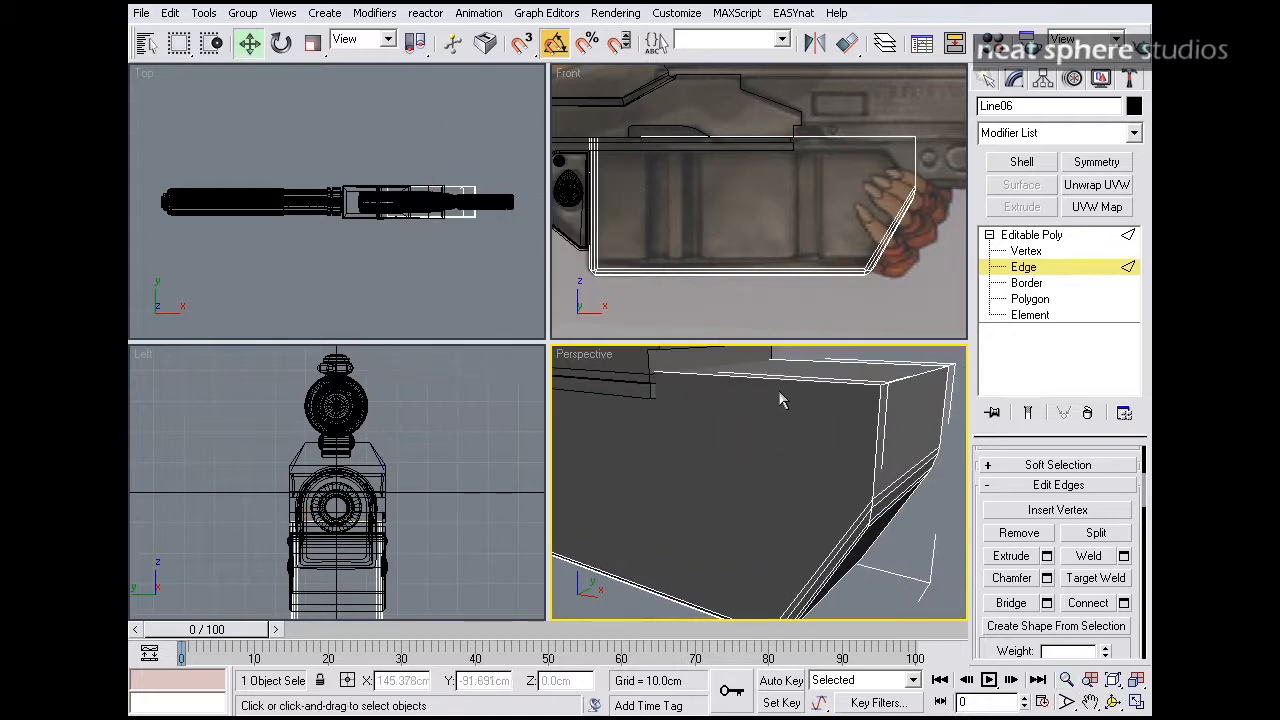
left_click(775, 378)
scroll(740, 430, "up", 3)
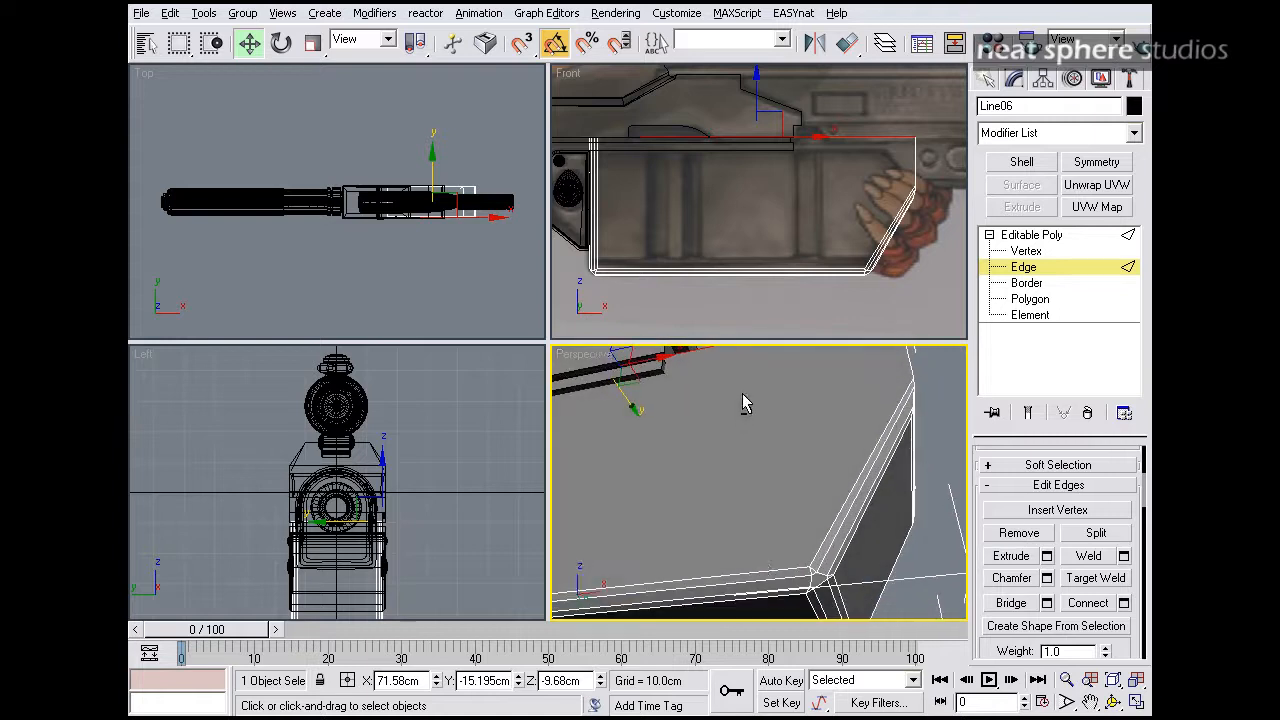
left_click(768, 569, "ctrl")
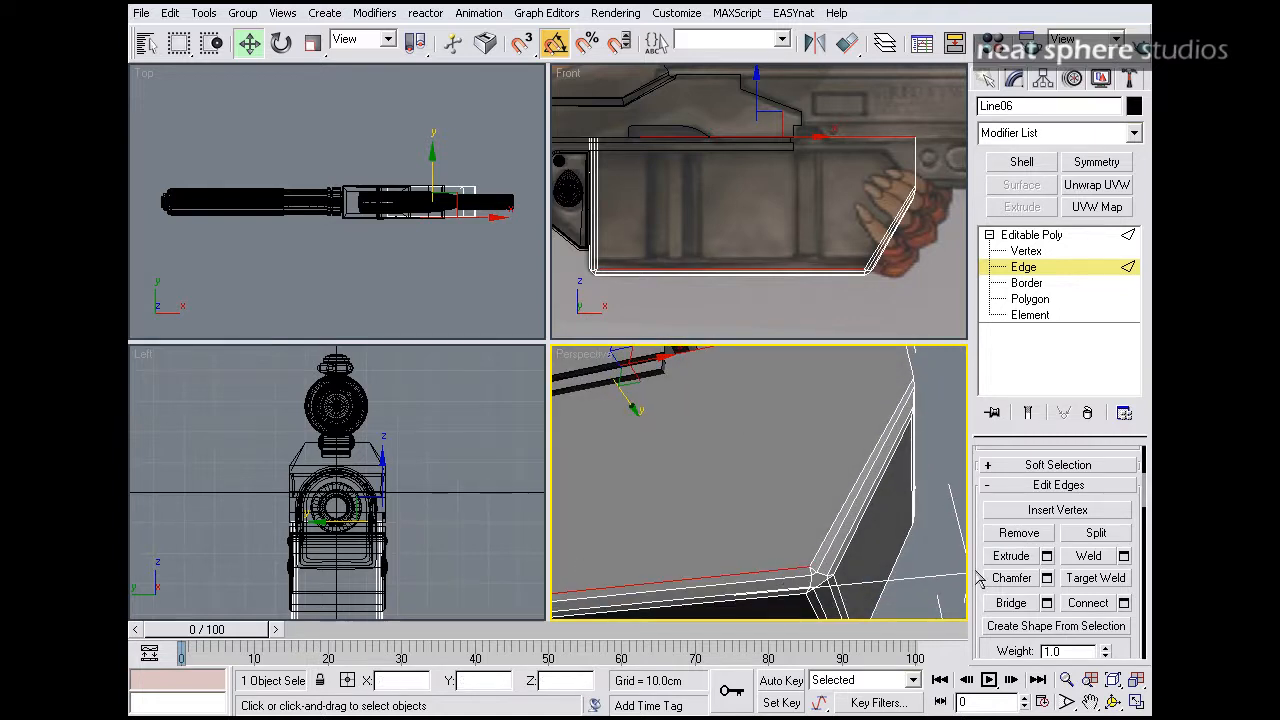
left_click(1125, 604)
middle_click_drag(631, 514, 788, 508)
scroll(853, 463, "down", 3)
scroll(853, 463, "down", 2)
middle_click_drag(853, 463, 822, 528, "alt")
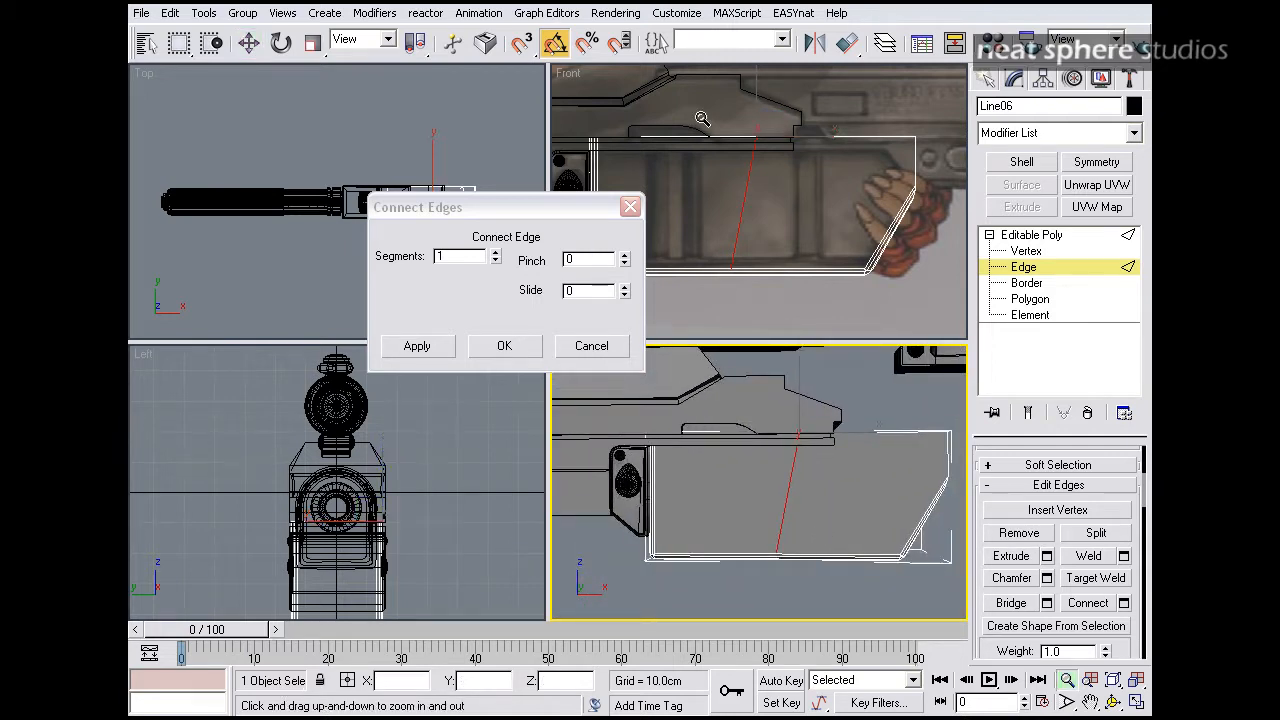
left_click_drag(560, 215, 496, 207)
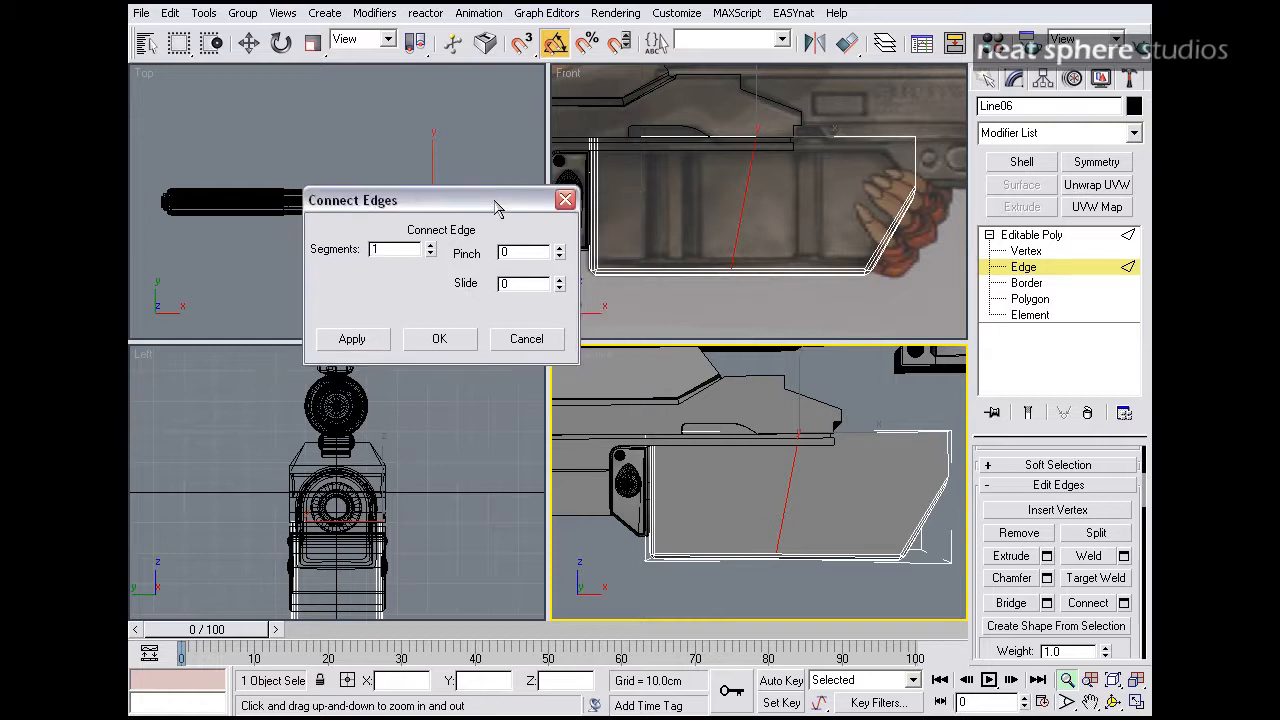
left_click(526, 339)
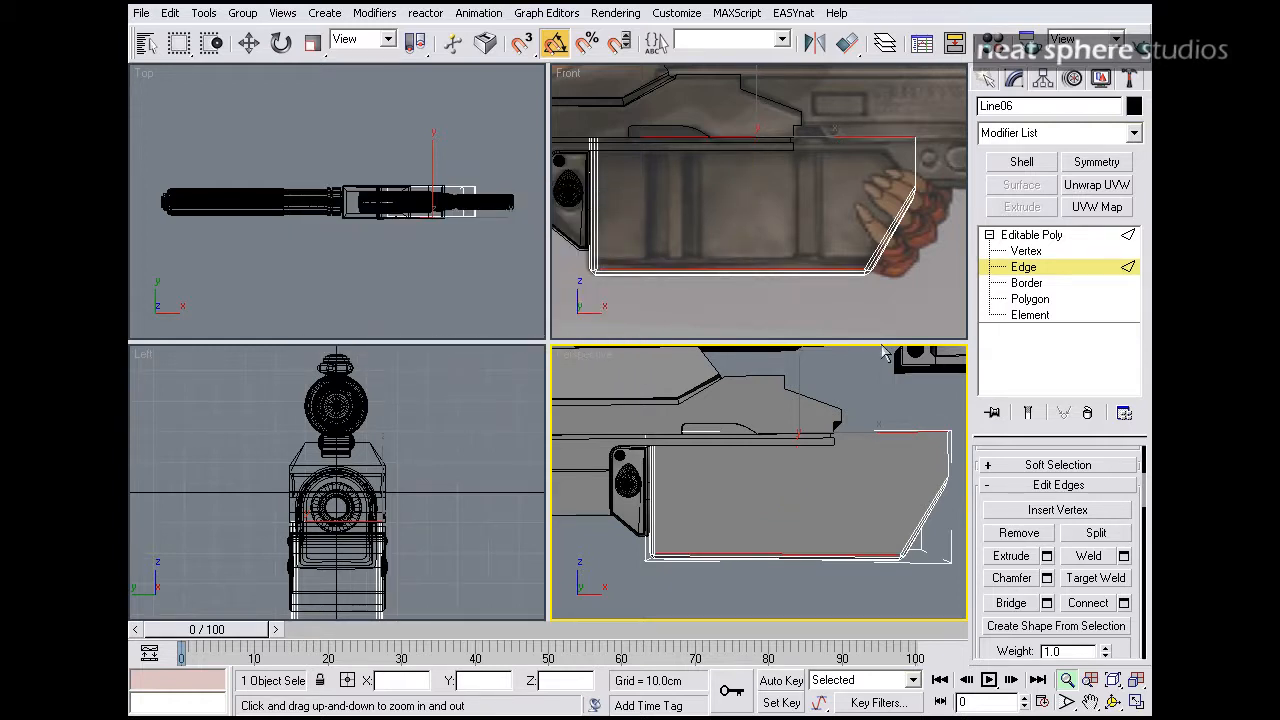
- Activate a slice plane on the two selected side polygons and rotate it 90 degrees so it stands vertical
left_click(1025, 299)
middle_click_drag(896, 533, 872, 520, "alt")
left_click_drag(987, 553, 975, 465)
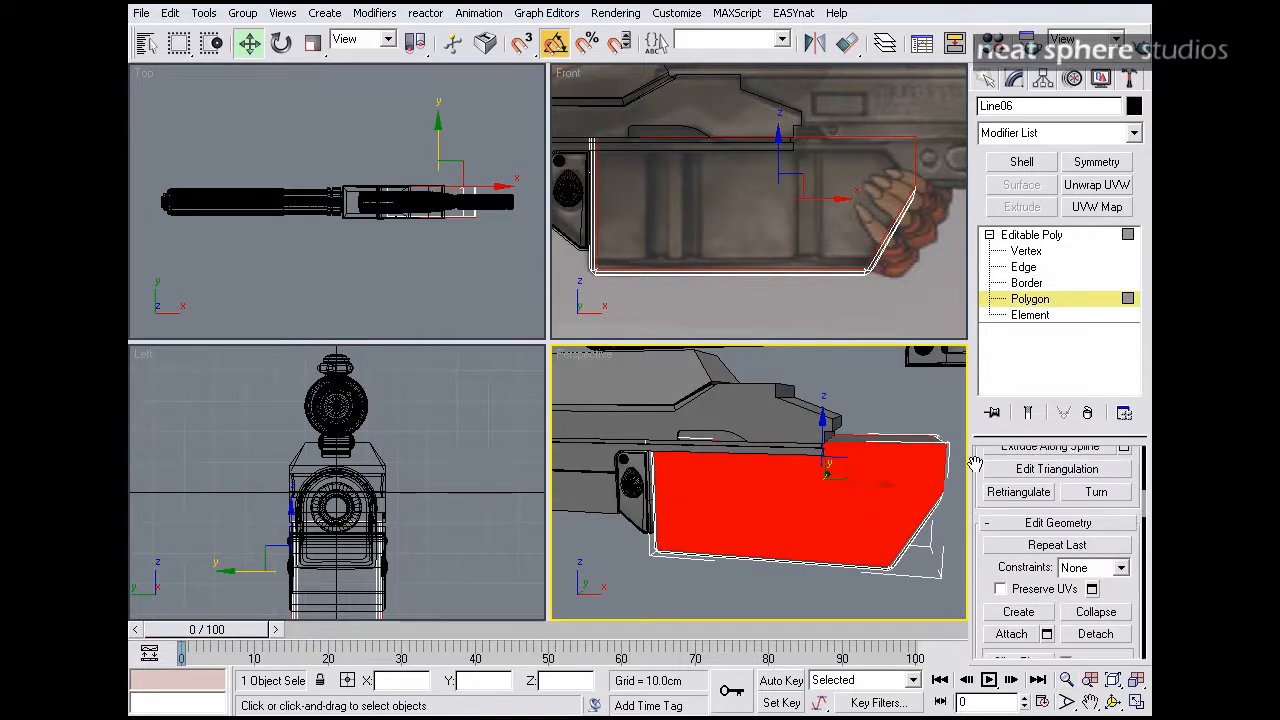
left_click_drag(992, 589, 992, 497)
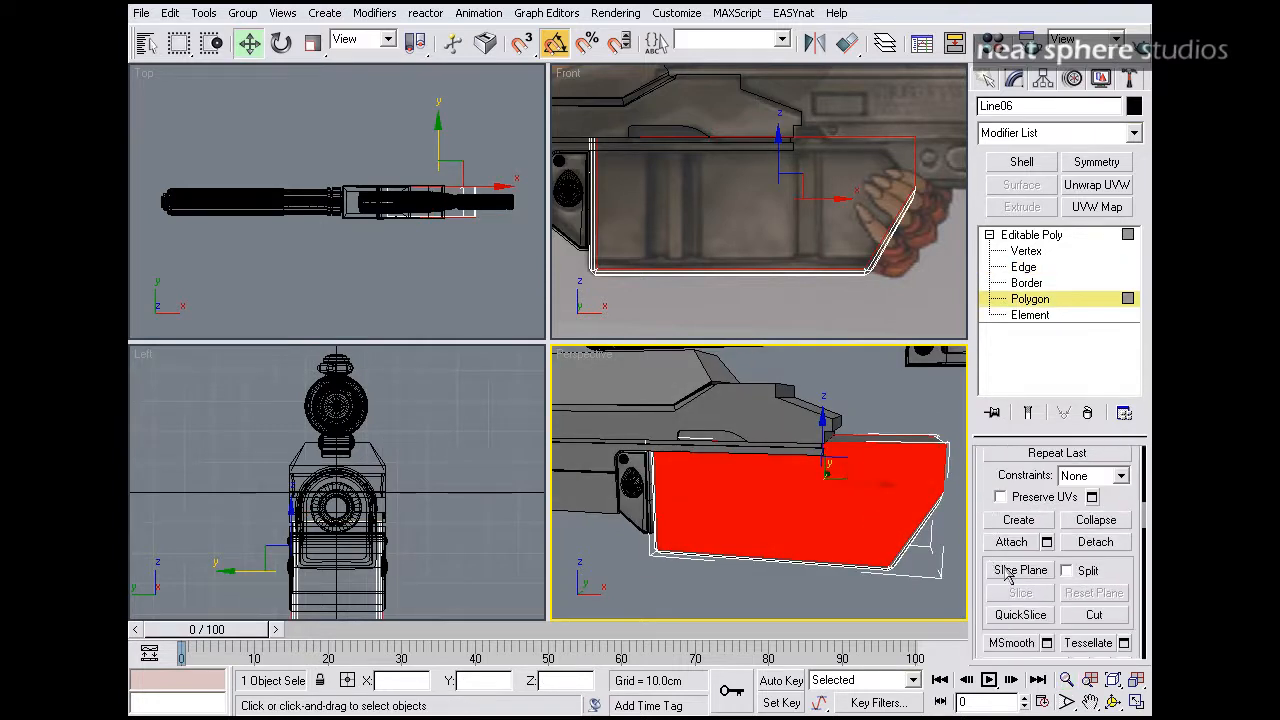
left_click(1007, 574)
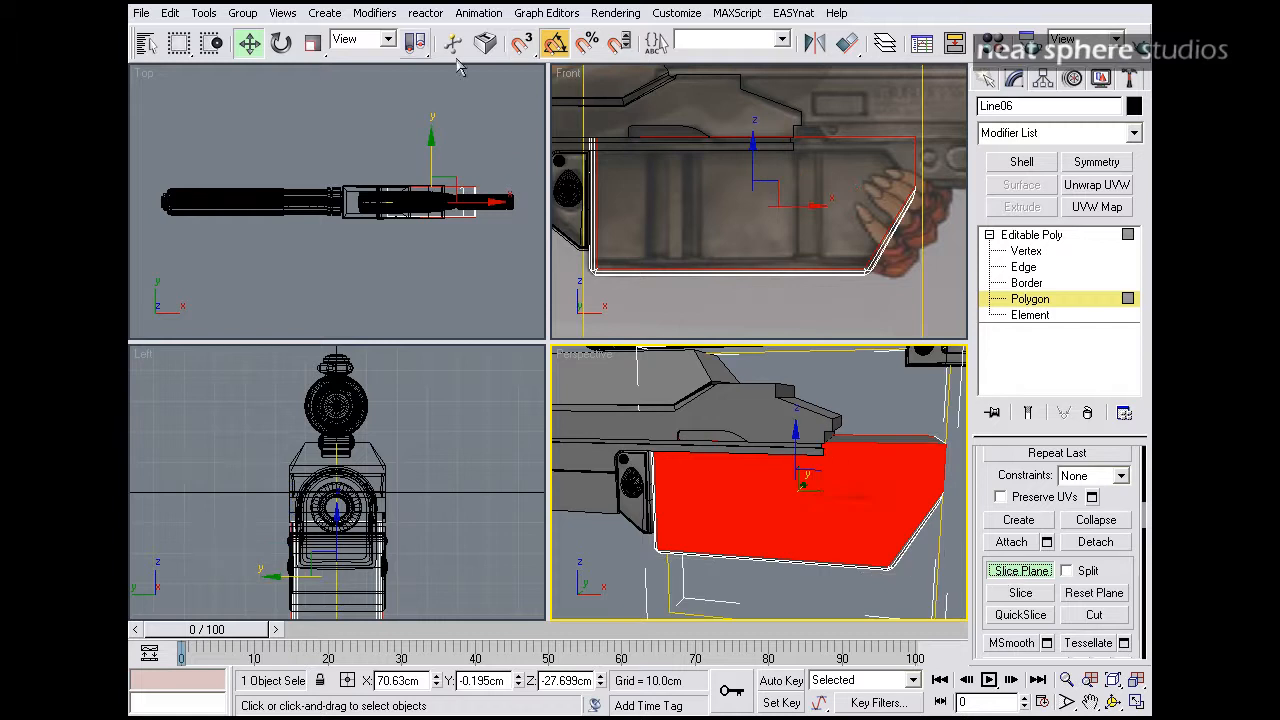
left_click(282, 43)
left_click_drag(724, 213, 805, 204)
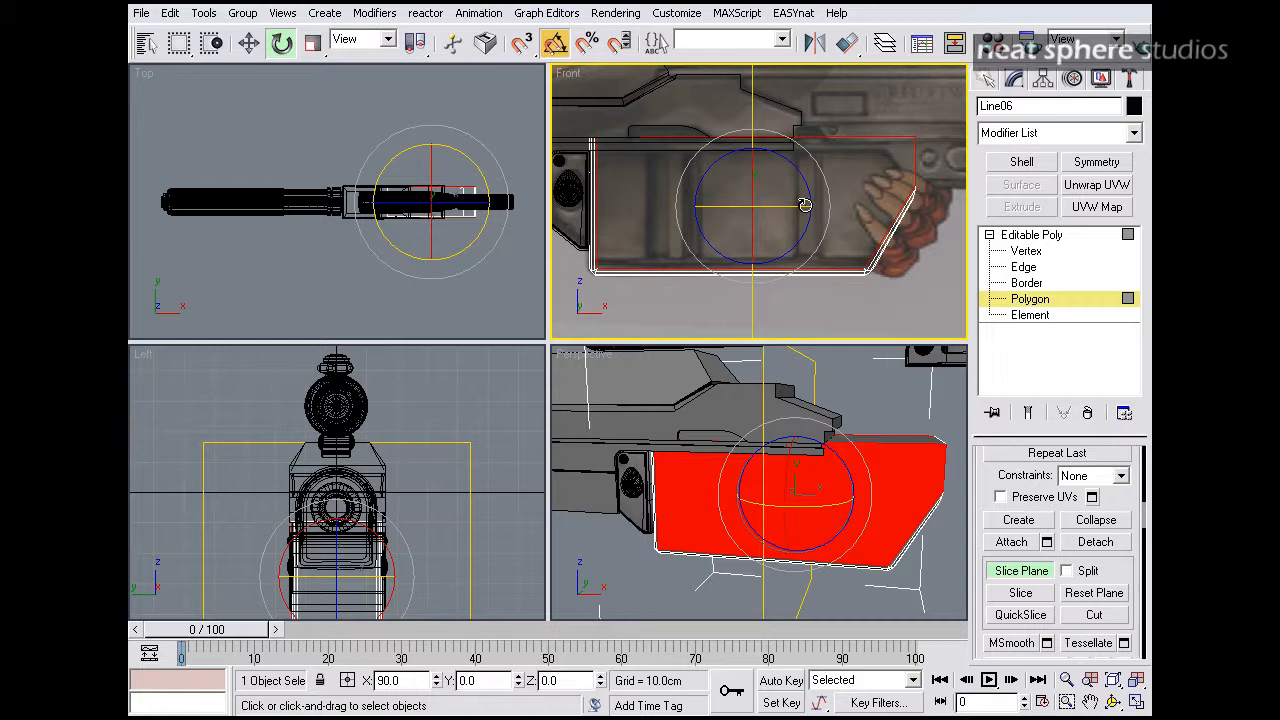
- Slice the side polygons vertically at both edges of the reference's rear rib and at the front rib
left_click(249, 43)
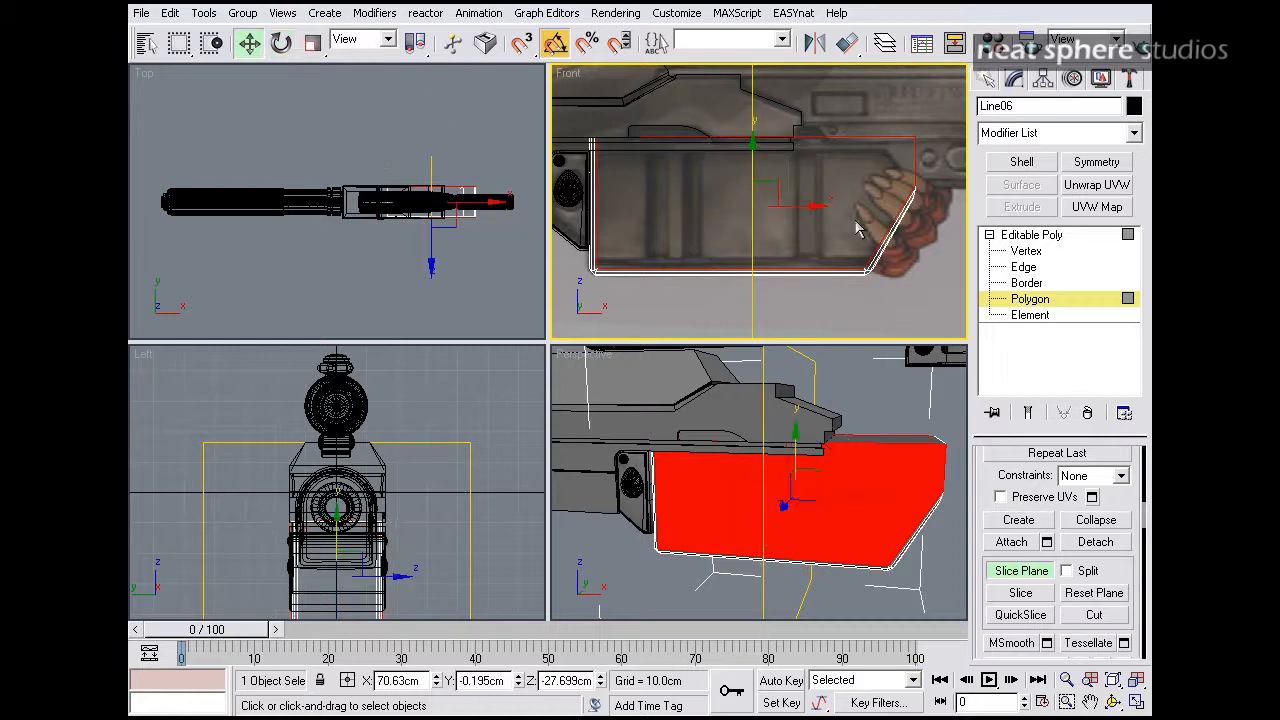
left_click_drag(800, 207, 702, 207)
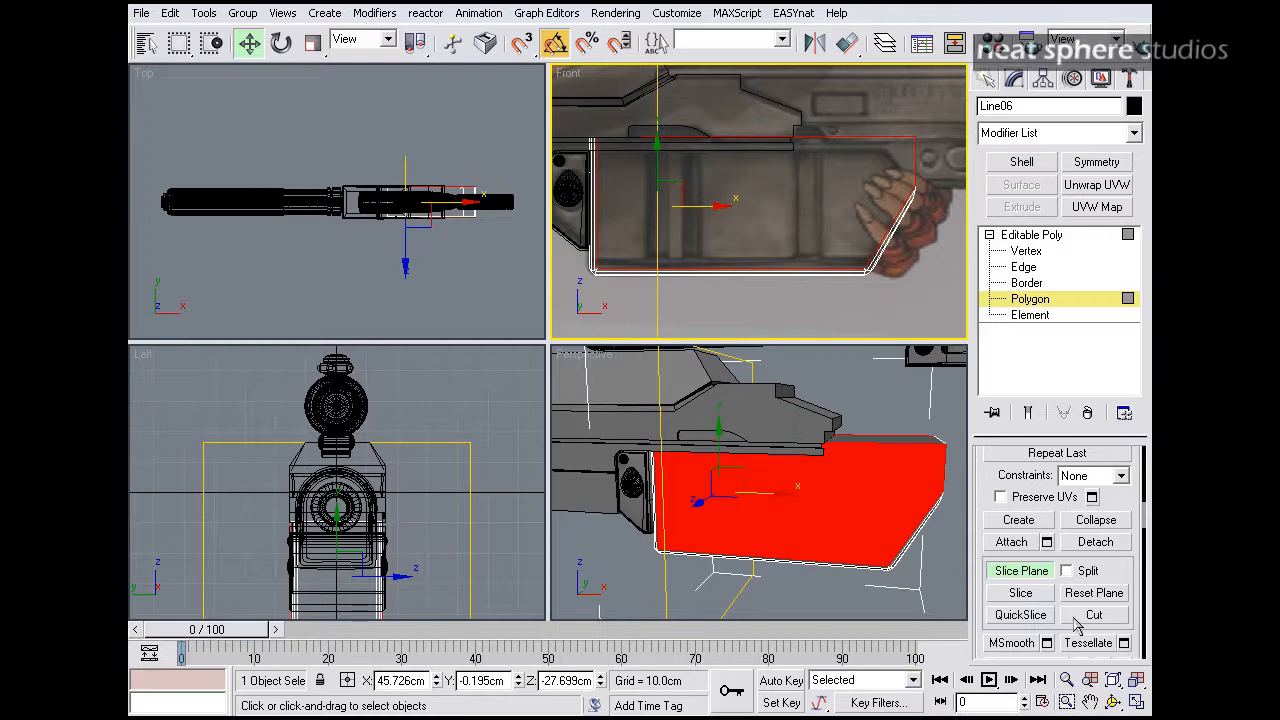
left_click(1045, 596)
left_click_drag(708, 226, 848, 210)
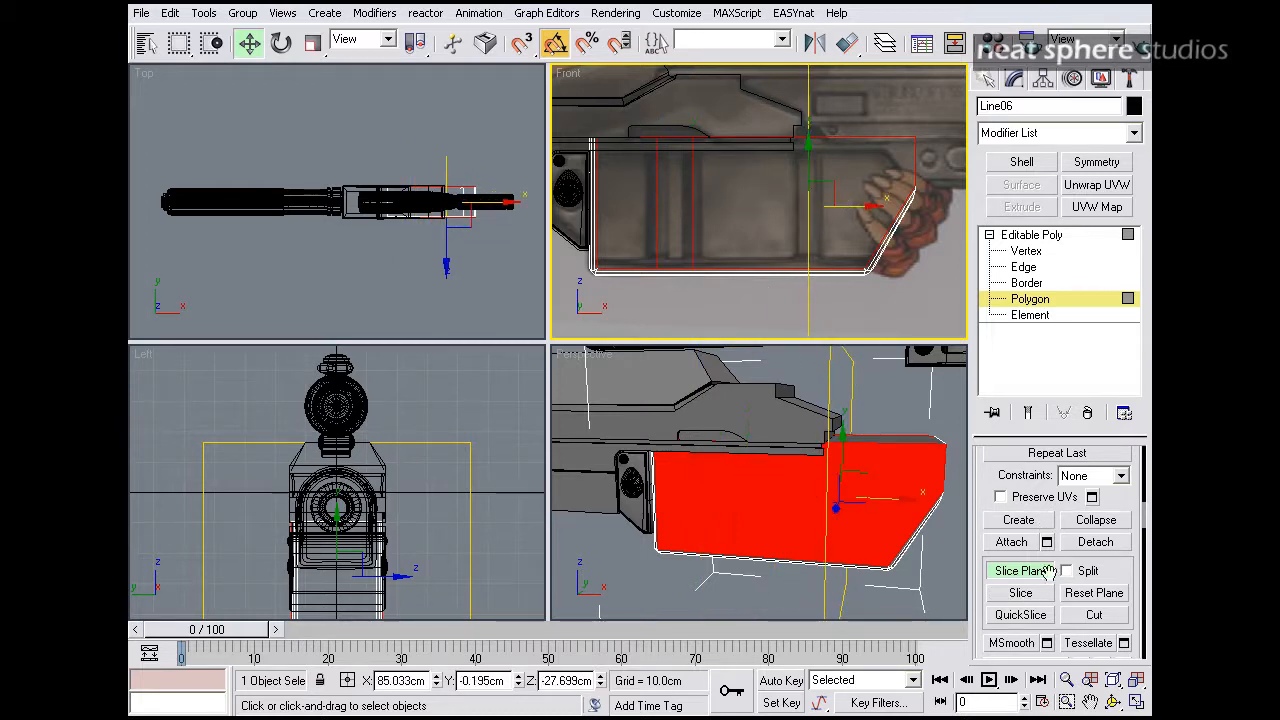
left_click(1030, 594)
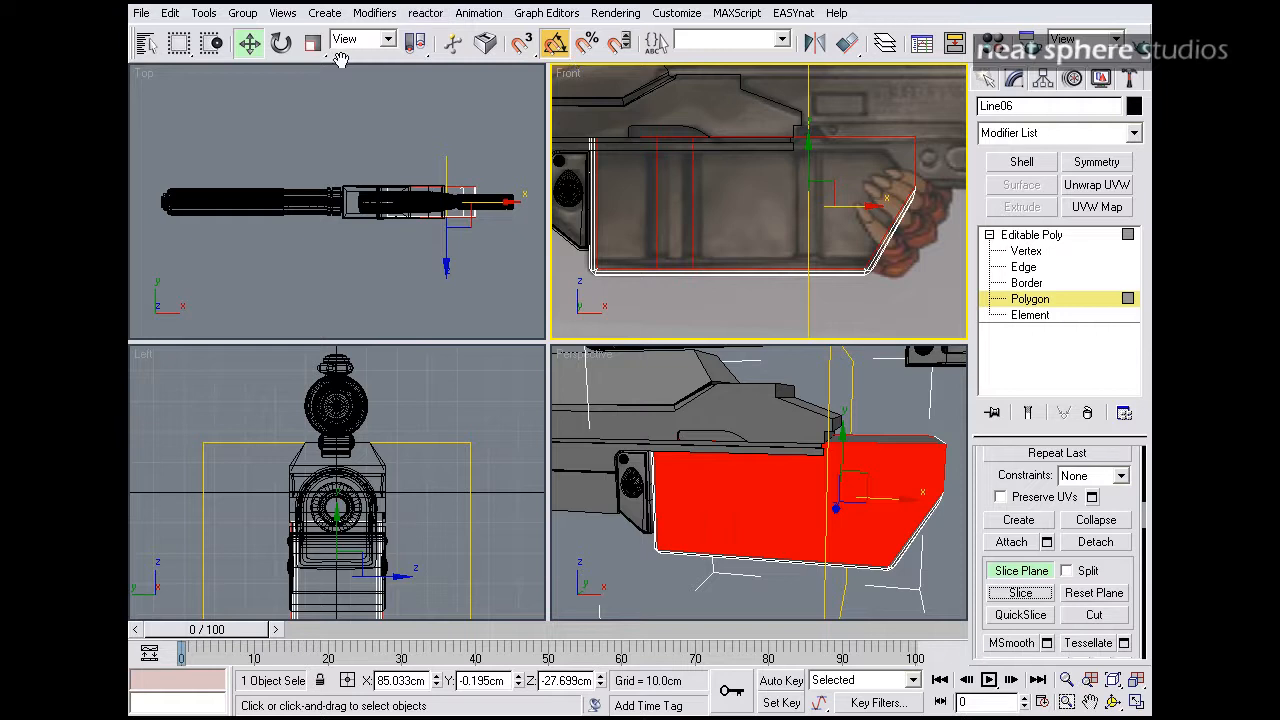
- Slice the side polygons horizontally along the reference's lower rail, and return to edge editing with no edges selected
left_click(281, 44)
left_click_drag(752, 175, 797, 99)
key("w")
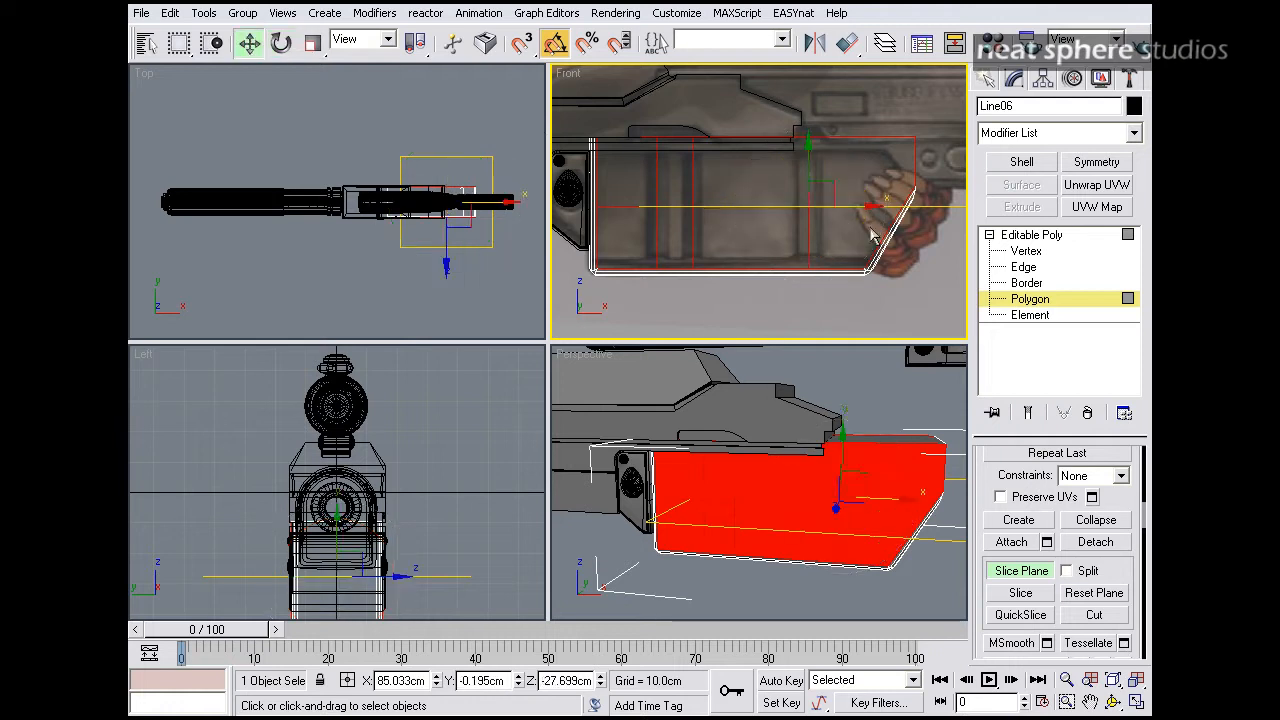
left_click_drag(820, 194, 771, 247)
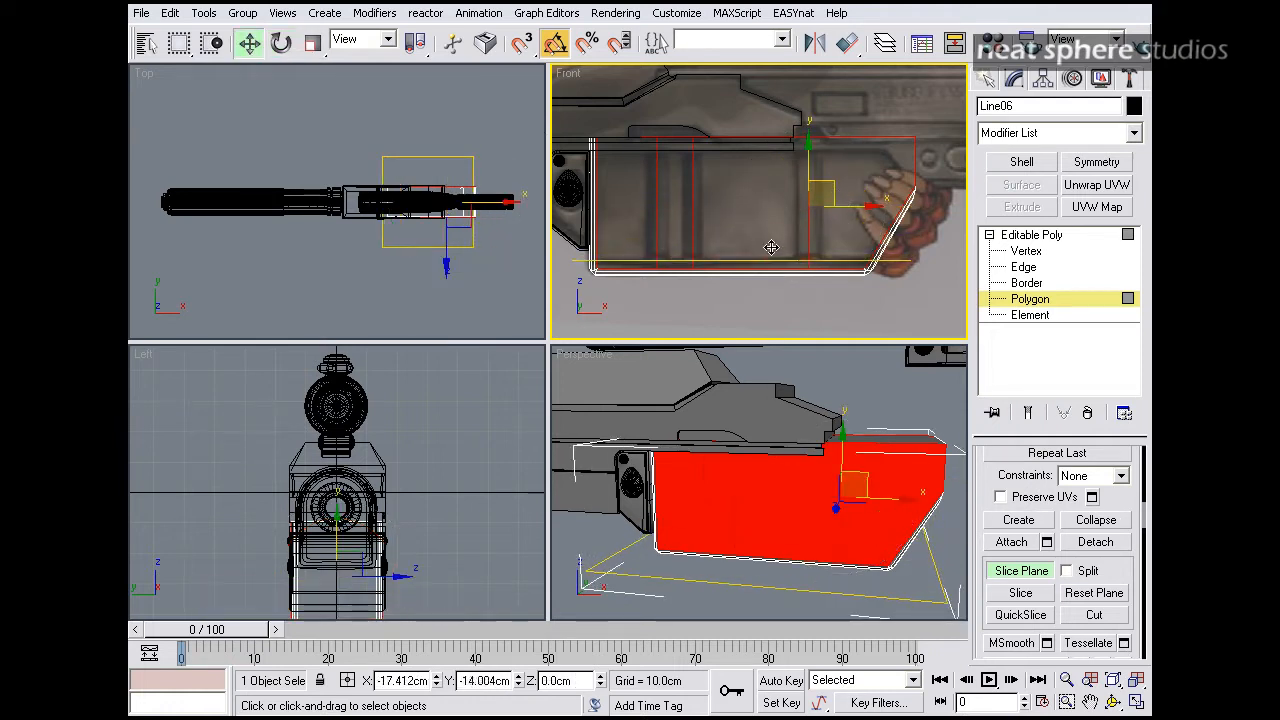
left_click(1038, 595)
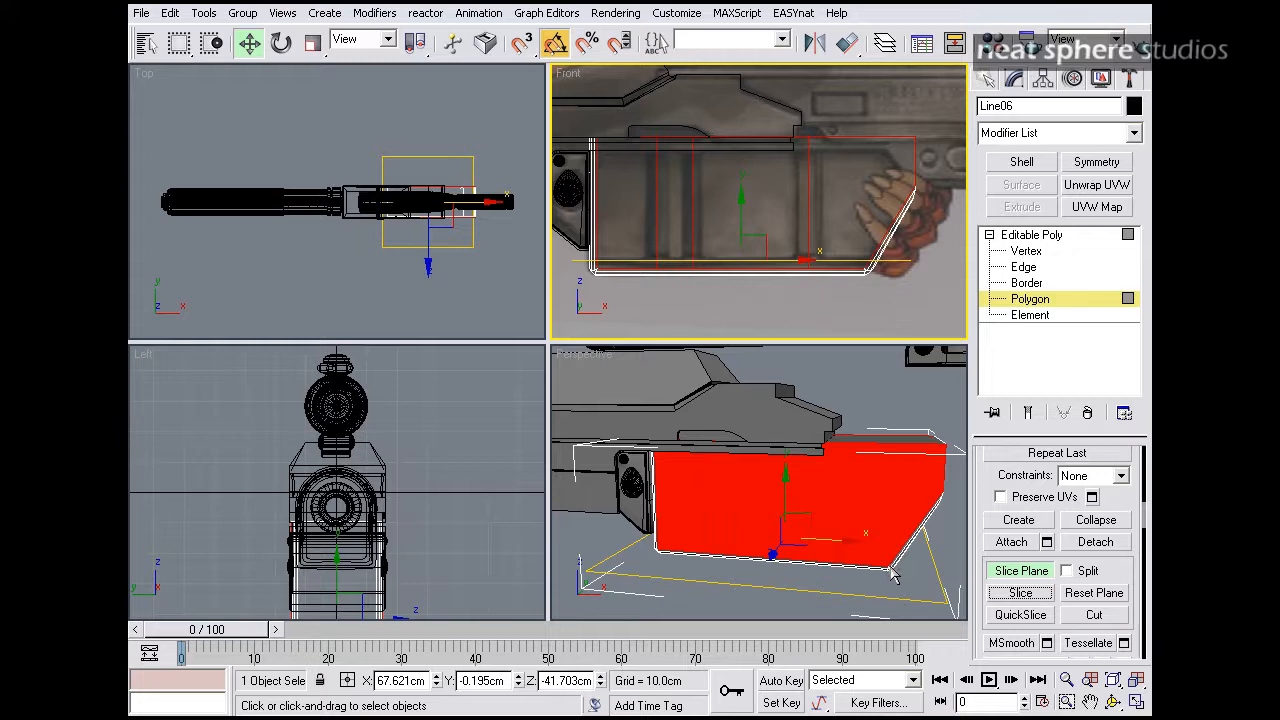
left_click(932, 571)
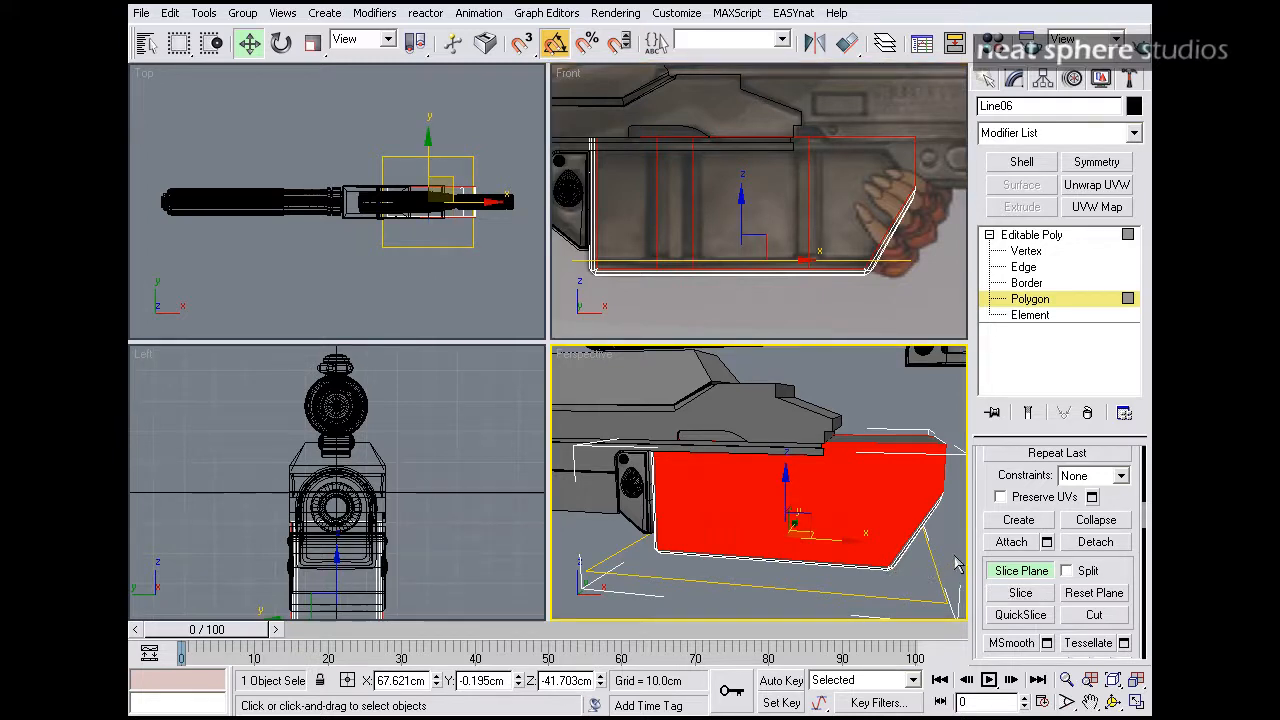
left_click(1001, 574)
left_click(1024, 270)
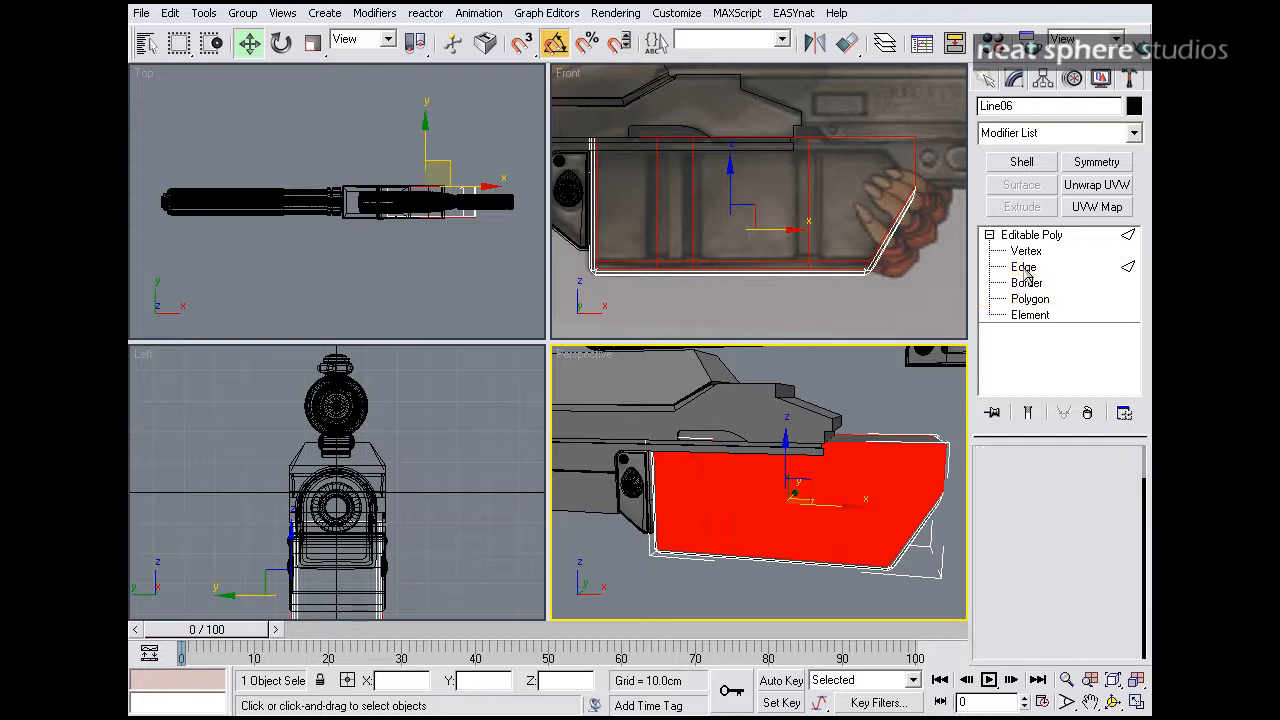
left_click(826, 597)
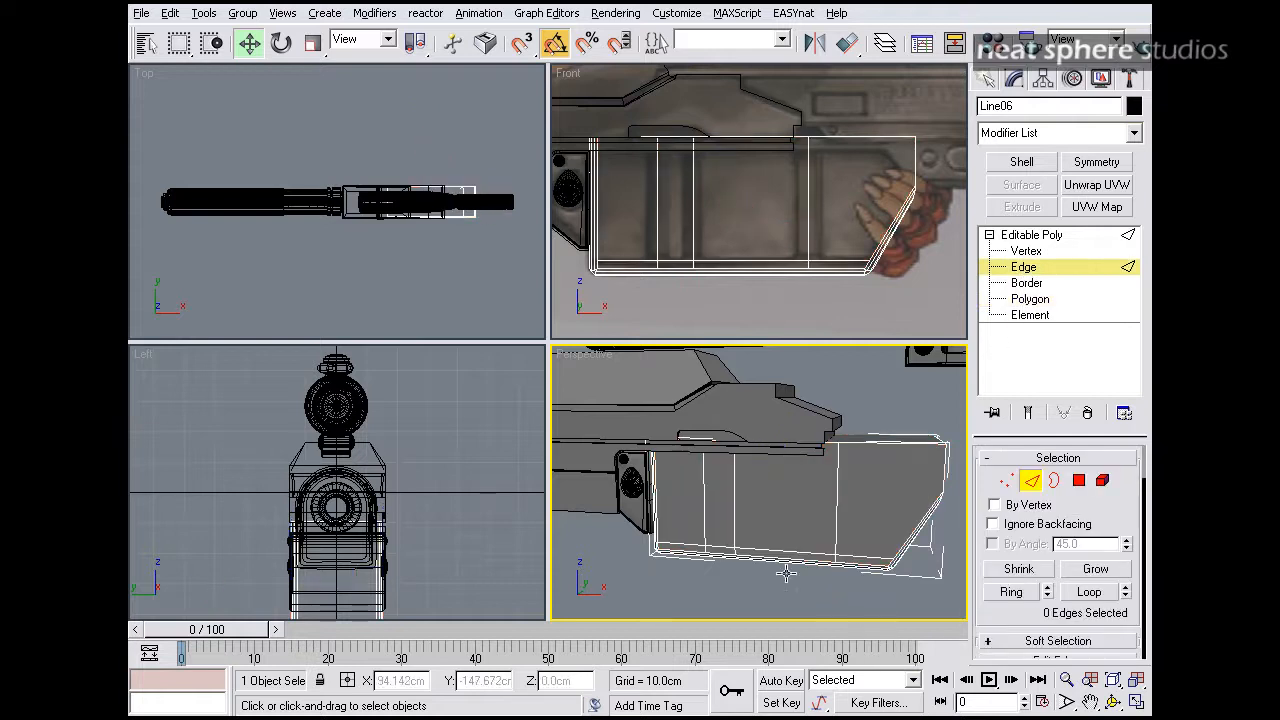
- Select the two rear-rib vertical edges on both sides of the block and chamfer them by 2.379 cm
middle_click_drag(823, 597, 823, 603, "alt")
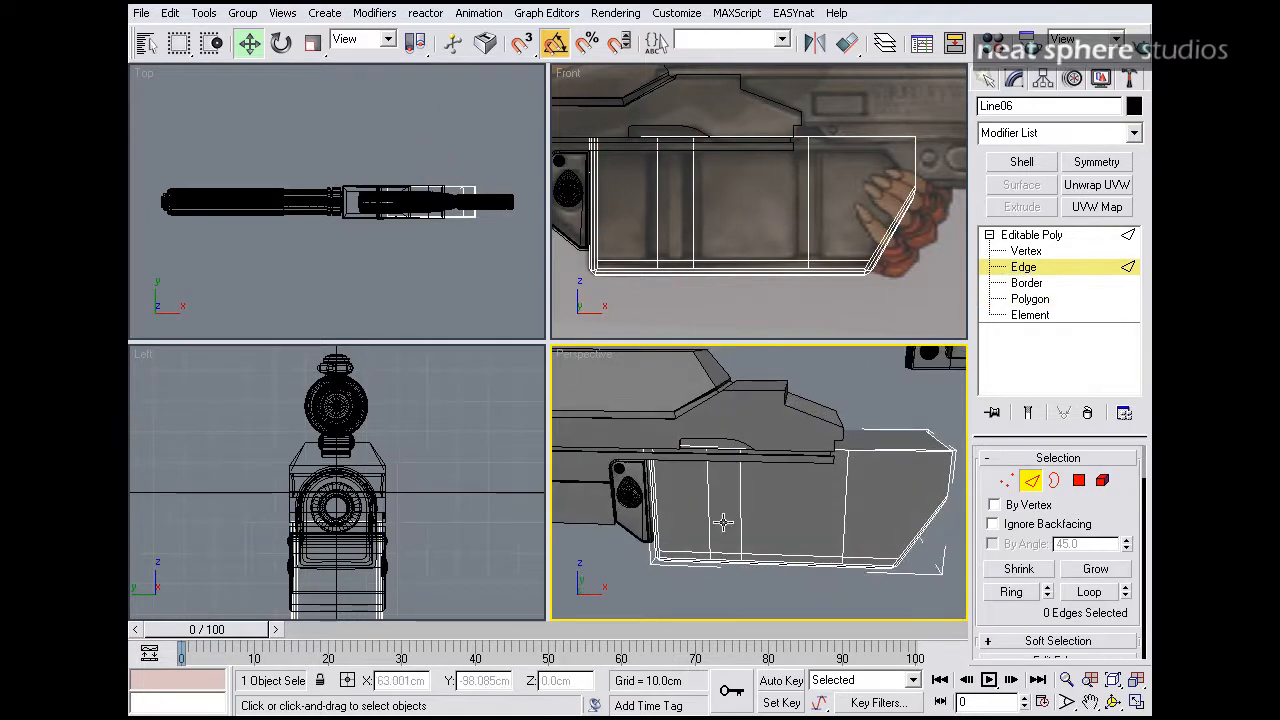
middle_click_drag(713, 524, 712, 498, "alt")
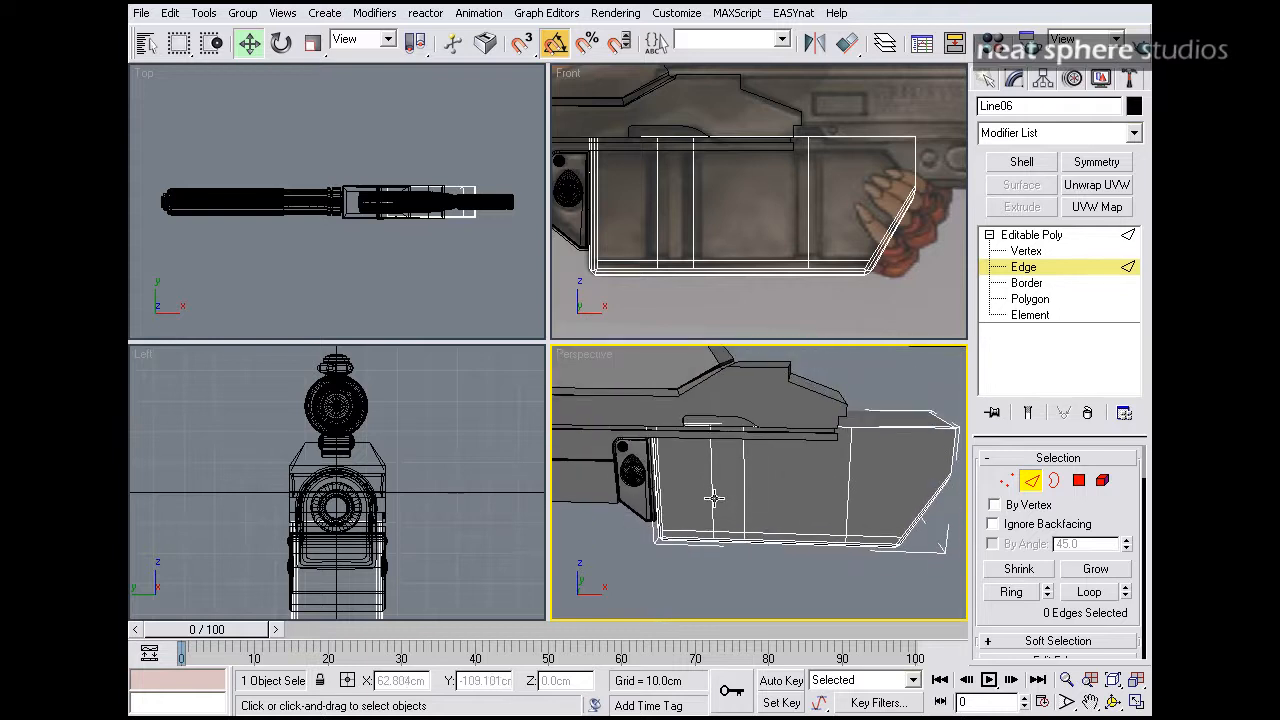
left_click(712, 498)
left_click(745, 500, "ctrl")
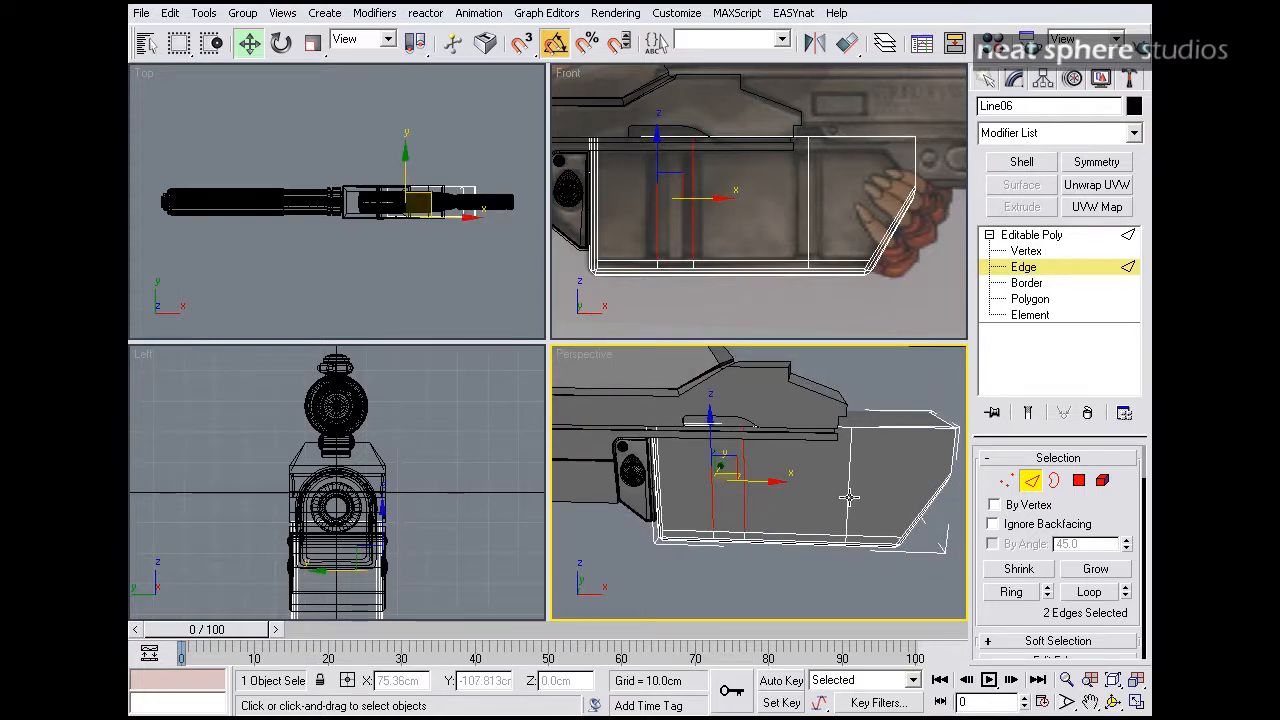
middle_click_drag(848, 497, 606, 480, "alt")
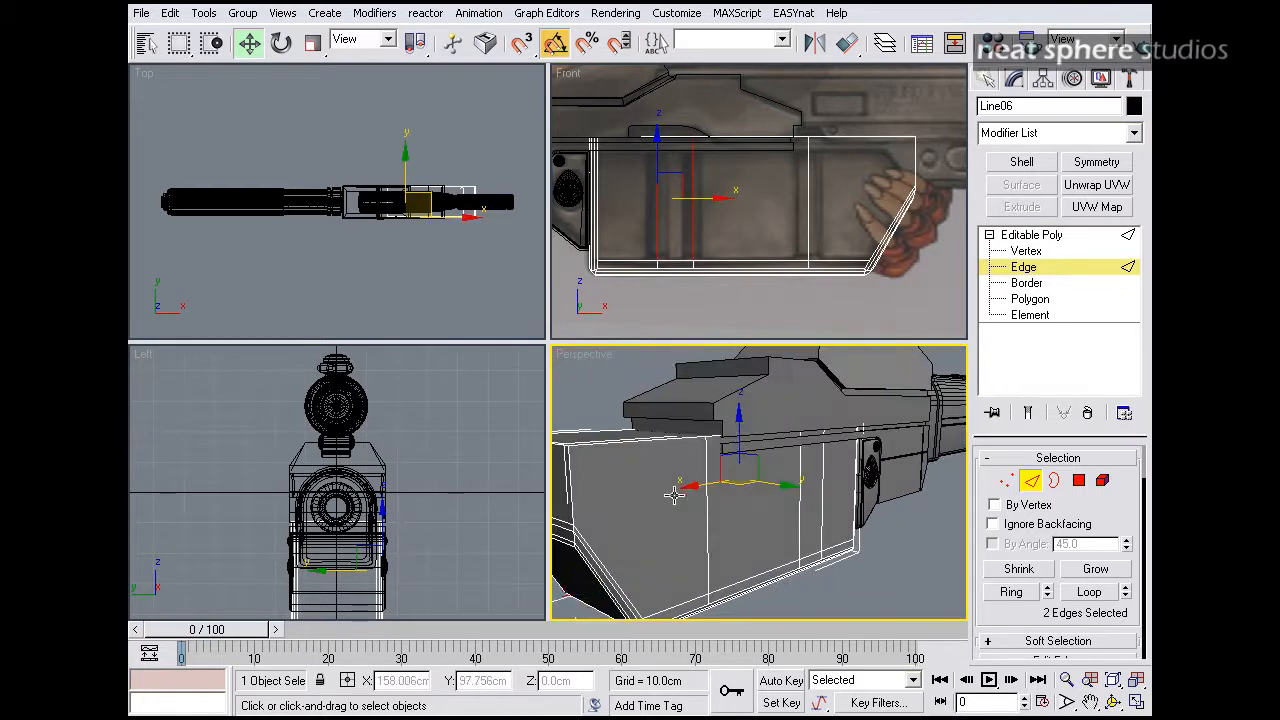
left_click(823, 510, "ctrl")
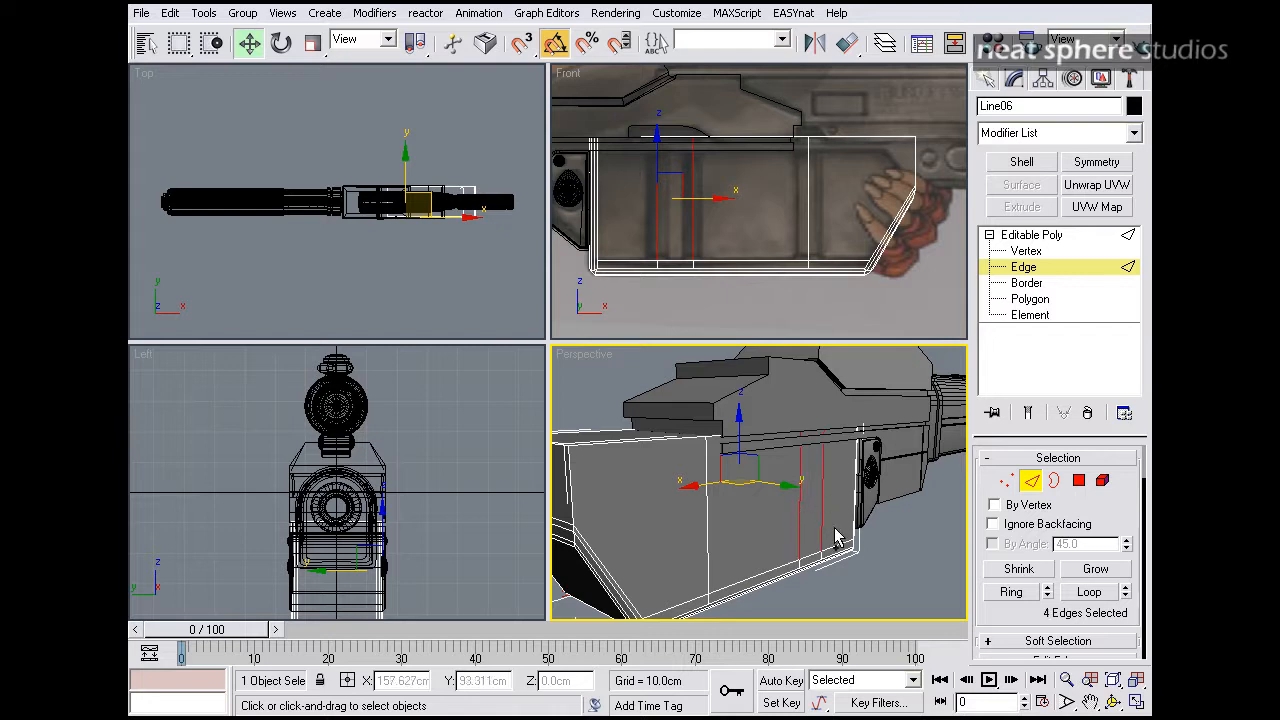
scroll(988, 613, "down", 5)
scroll(1010, 585, "up", 1)
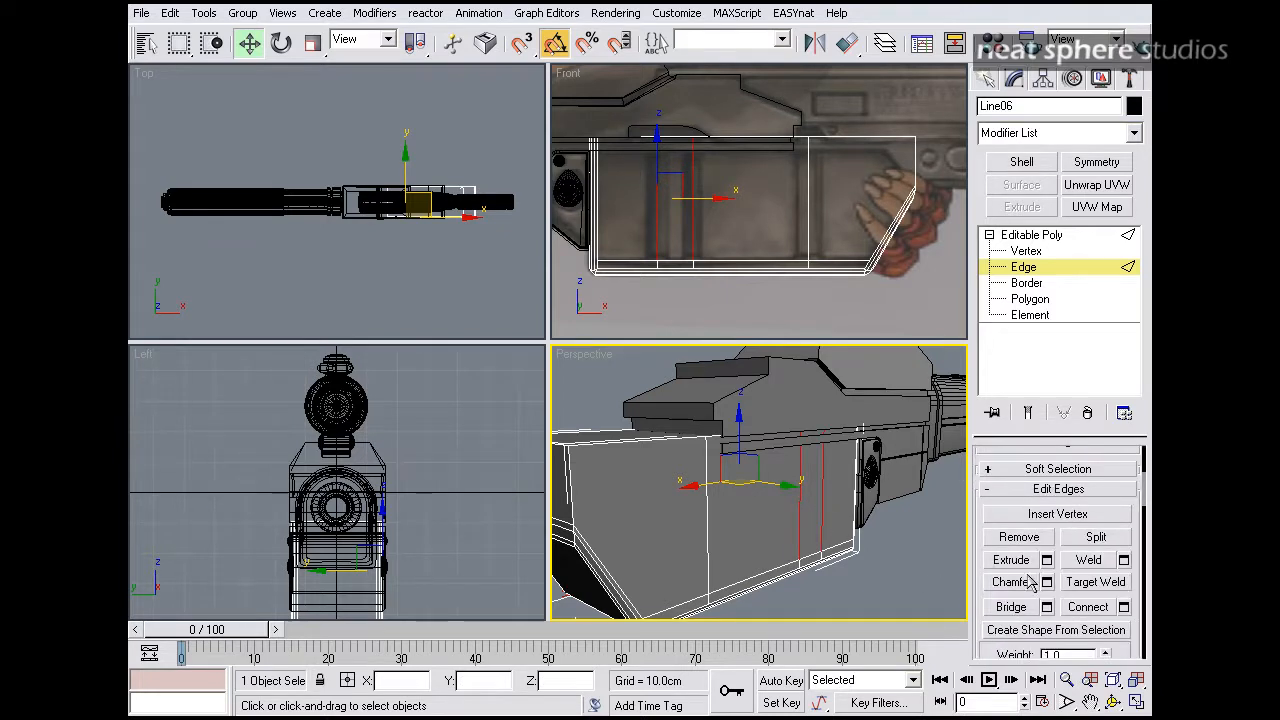
left_click(1046, 583)
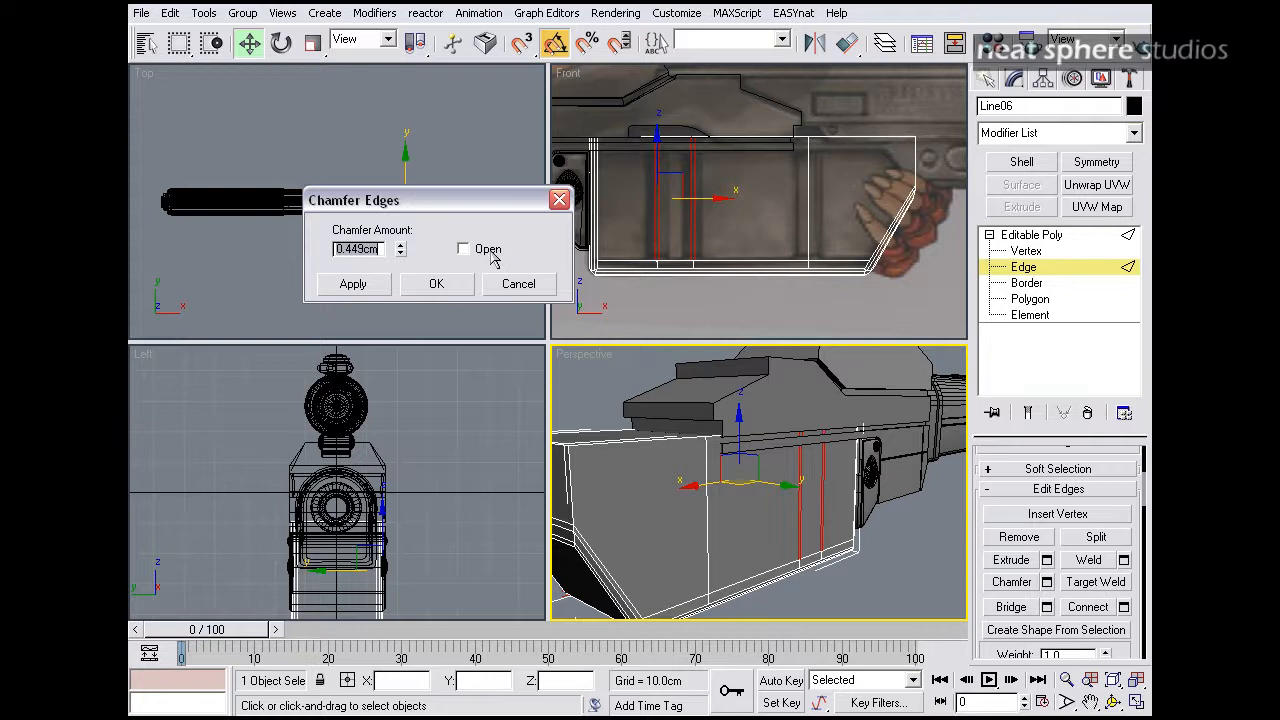
left_click_drag(403, 253, 400, 55)
left_click(450, 288)
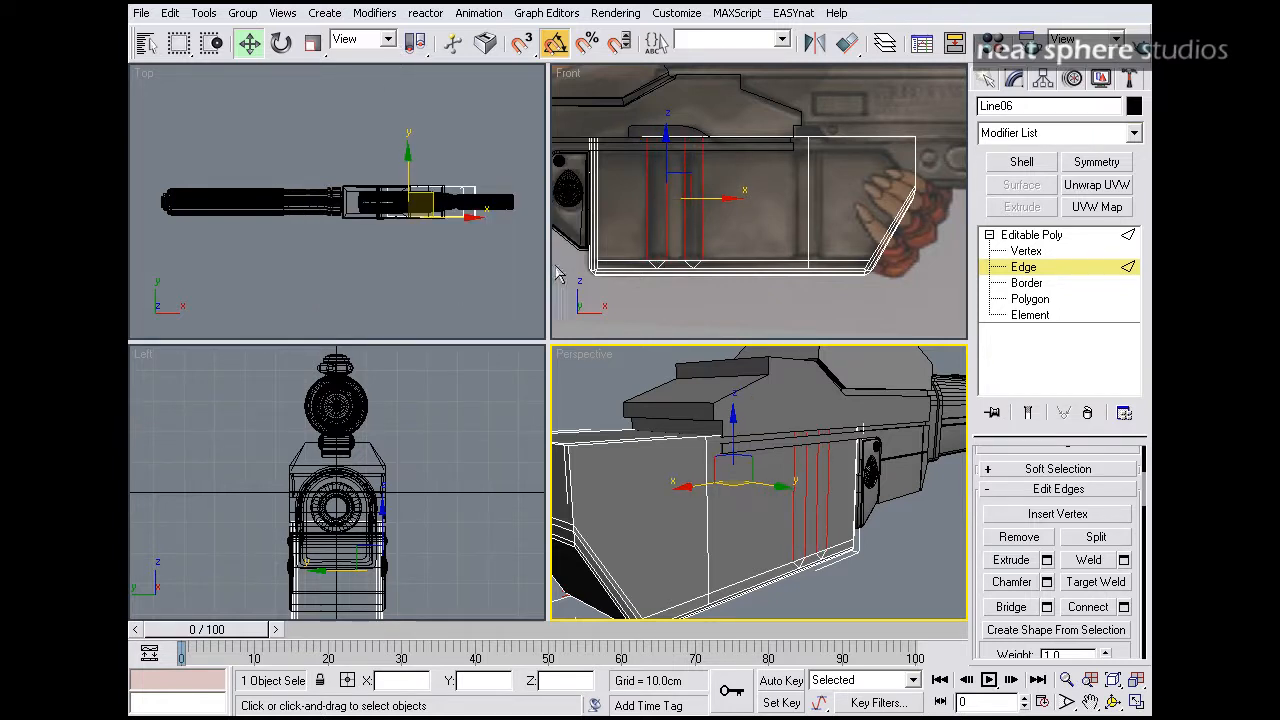
- Select the front-rib vertical edge on both sides of the block and chamfer them by 2.784 cm
left_click(809, 217)
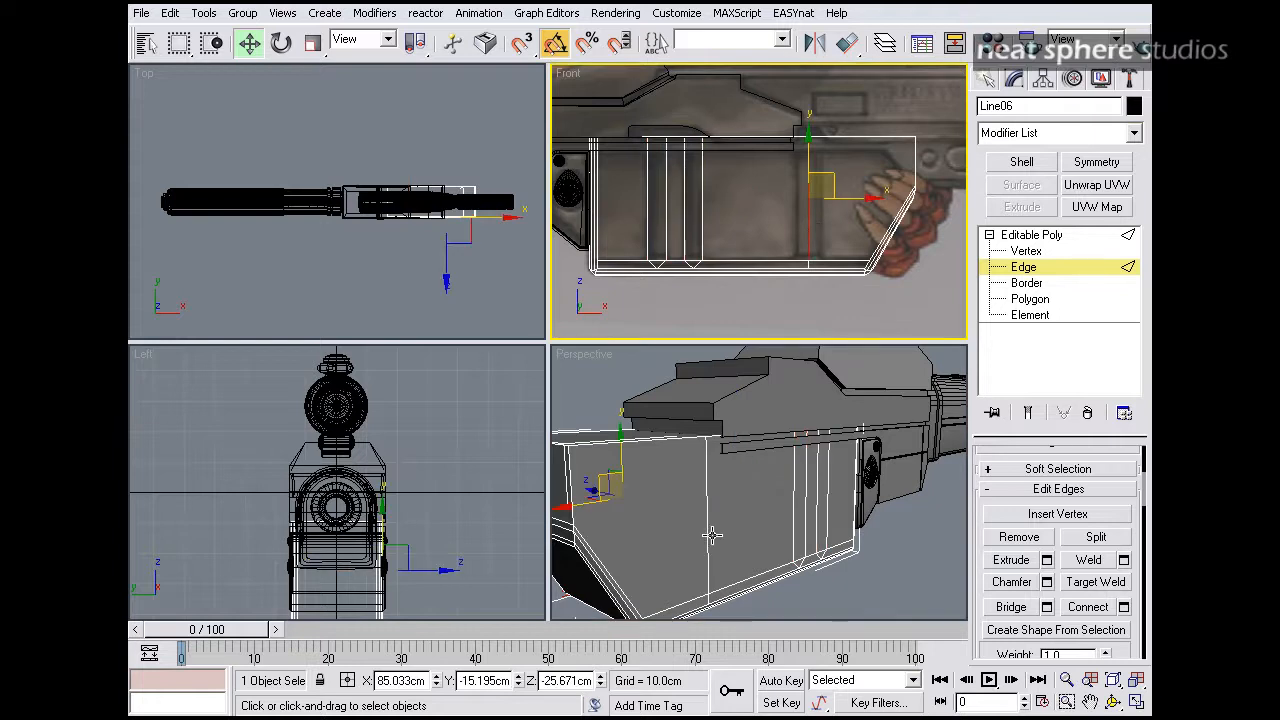
left_click(712, 535)
left_click(1046, 583)
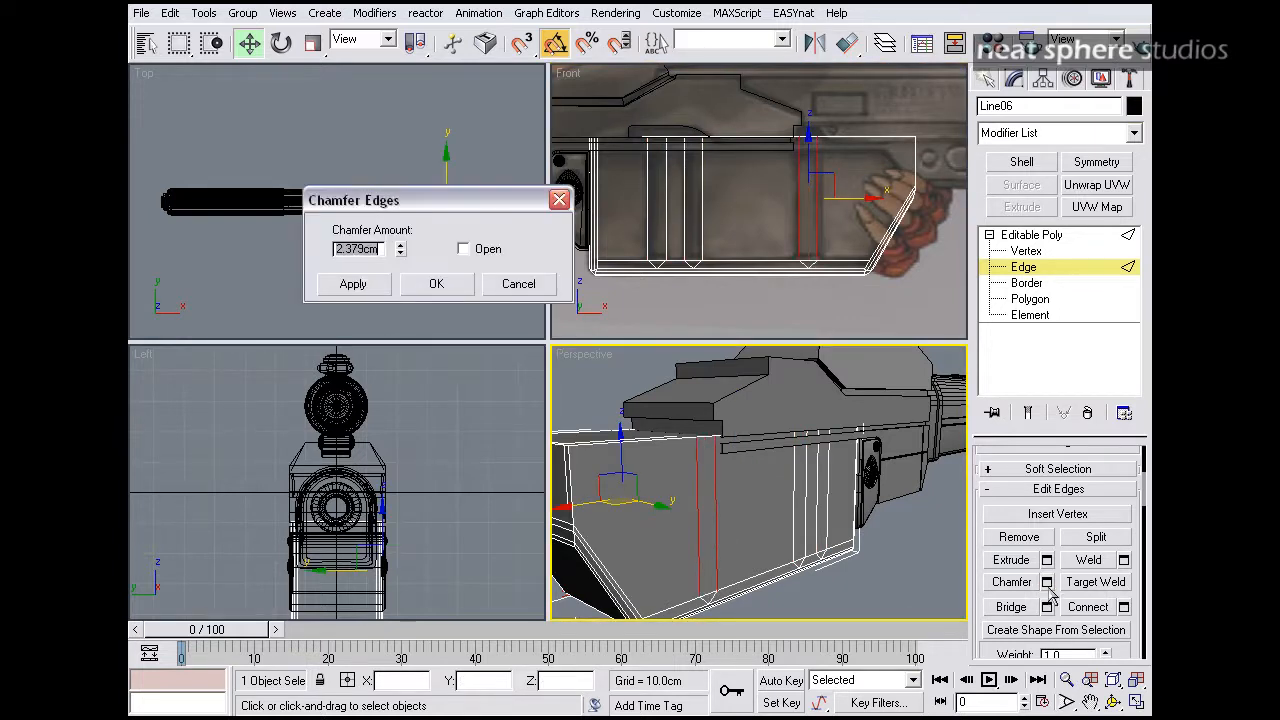
left_click_drag(403, 256, 397, 234)
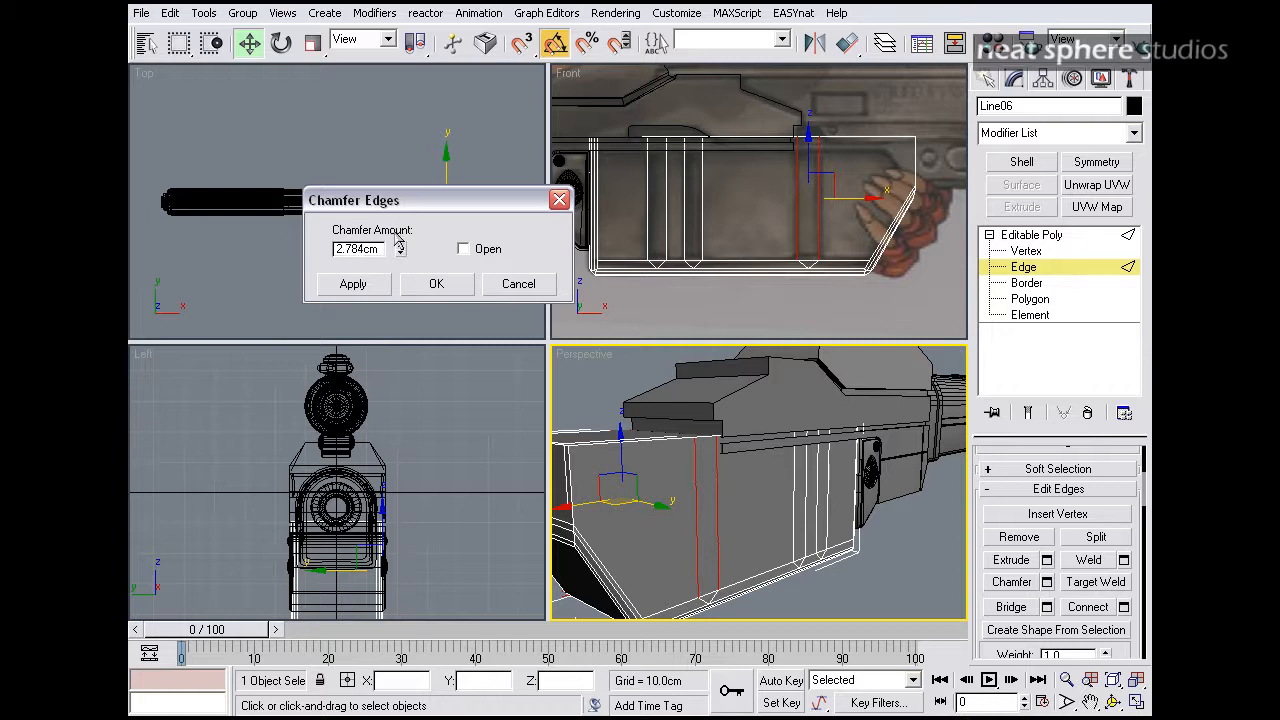
left_click(437, 284)
- Select all polygons of the lower rail strip on one side of the block, including the small triangles below the ribs
middle_click_drag(787, 542, 783, 503, "alt")
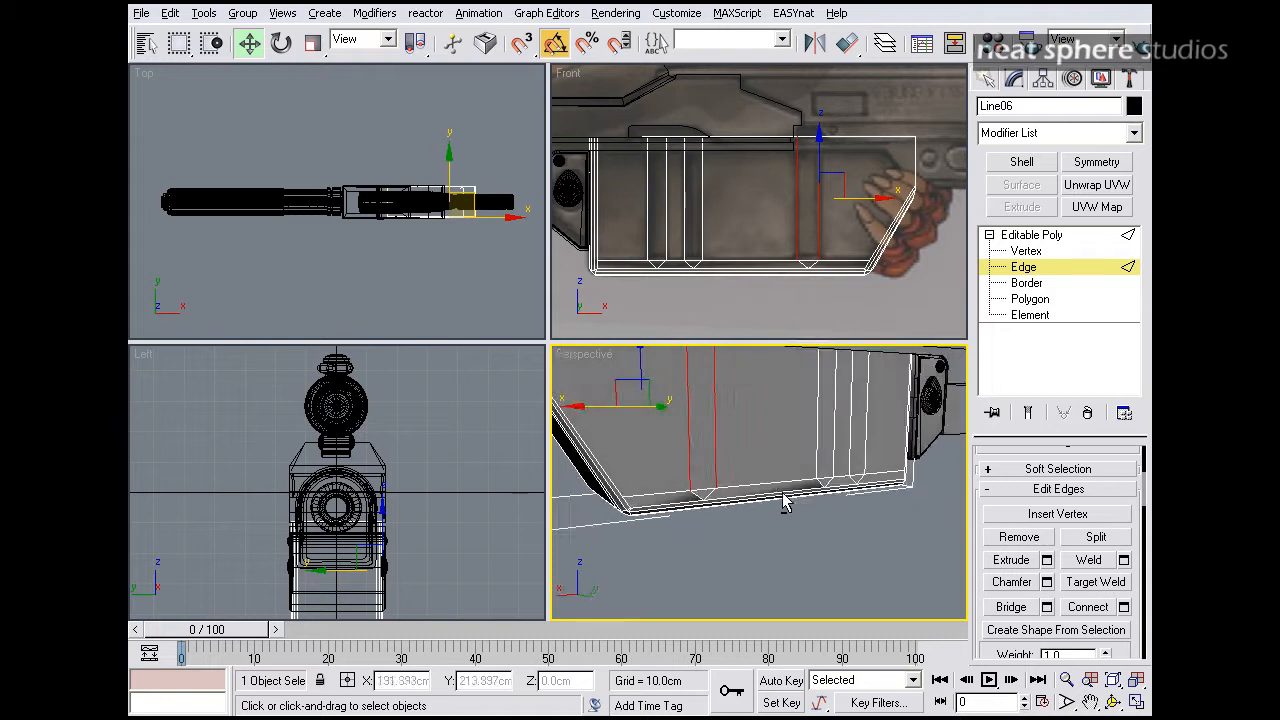
left_click(1030, 299)
left_click(740, 540)
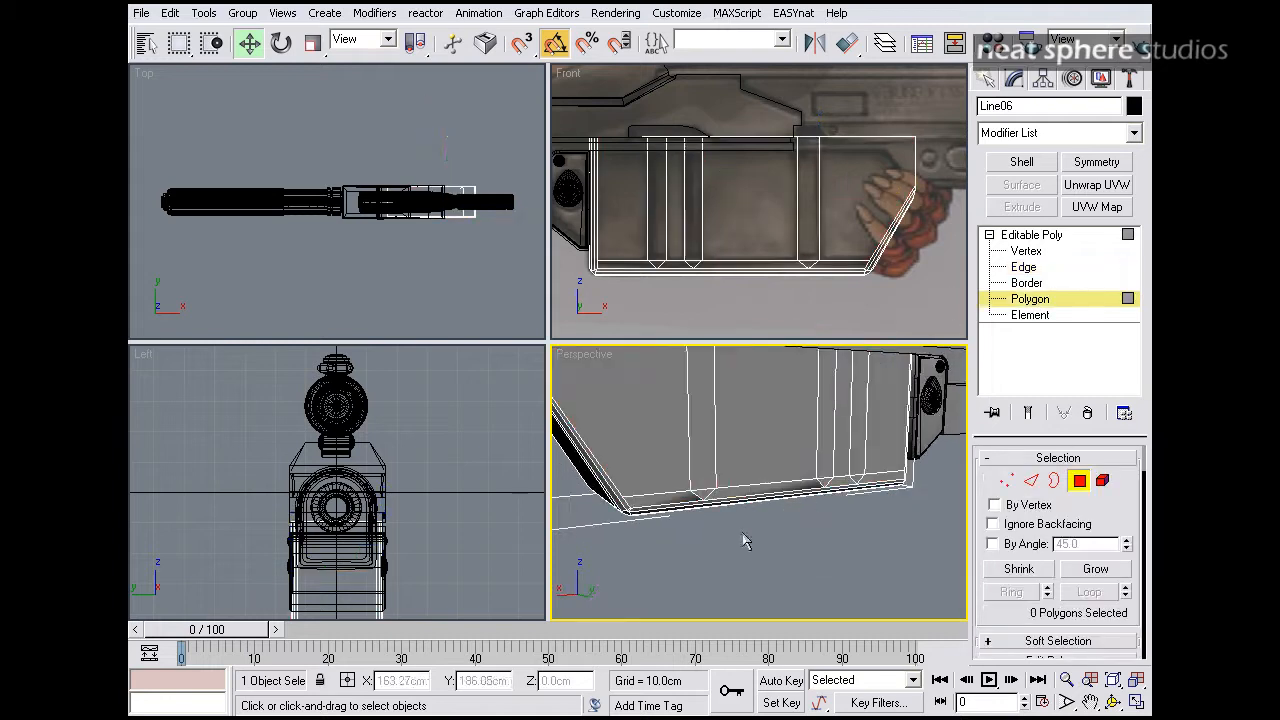
left_click(691, 498)
left_click(701, 497, "ctrl")
left_click(727, 493, "ctrl")
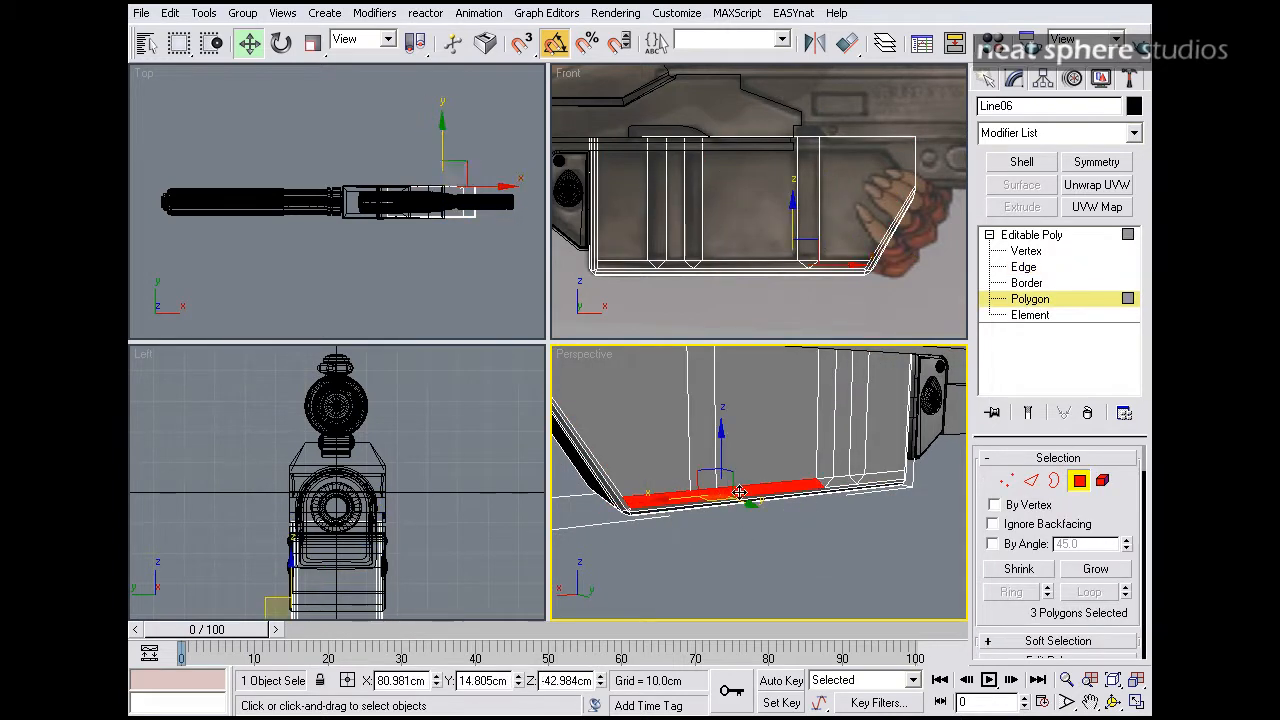
left_click(830, 484, "ctrl")
left_click(845, 482, "ctrl")
left_click(856, 479, "ctrl")
left_click(868, 478, "ctrl")
- Add the lower rail strip polygons on the opposite side of the block to the selection
middle_click_drag(690, 505, 888, 506, "alt")
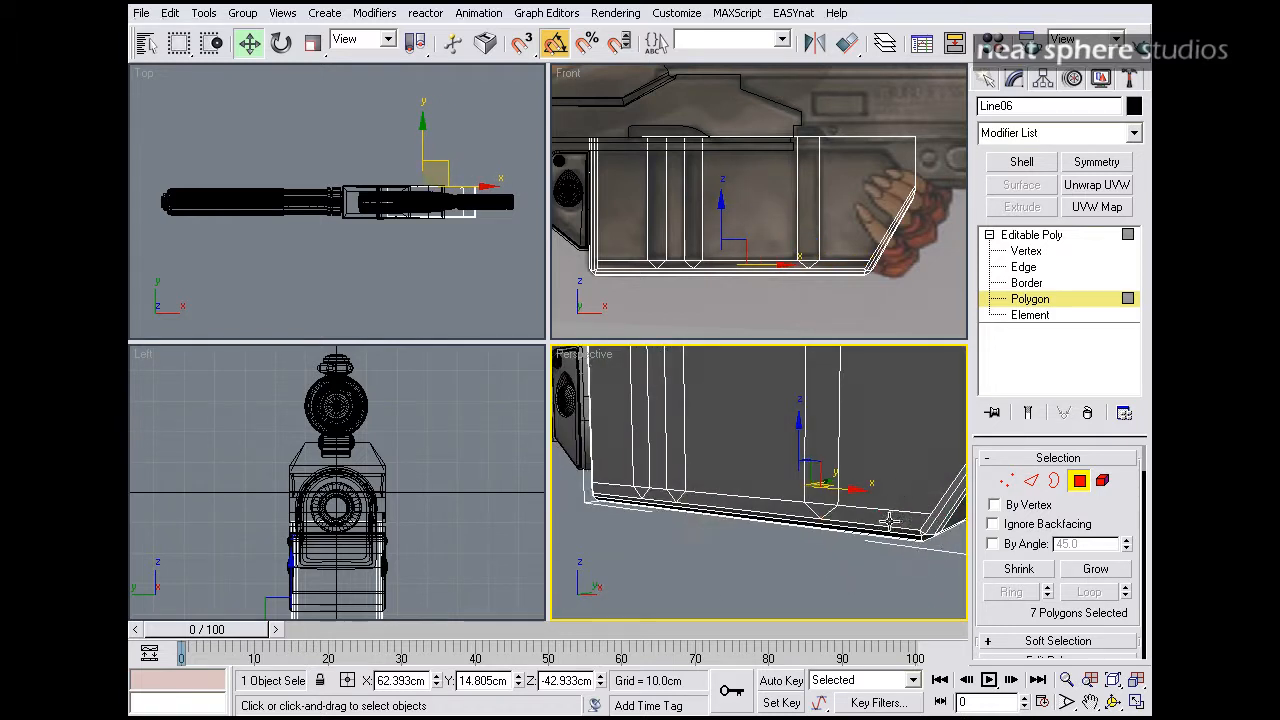
left_click(898, 522, "ctrl")
left_click(820, 510, "ctrl")
left_click(766, 510, "ctrl")
left_click(655, 494, "ctrl")
left_click(660, 494, "ctrl")
left_click(636, 493, "ctrl")
left_click(623, 493, "ctrl")
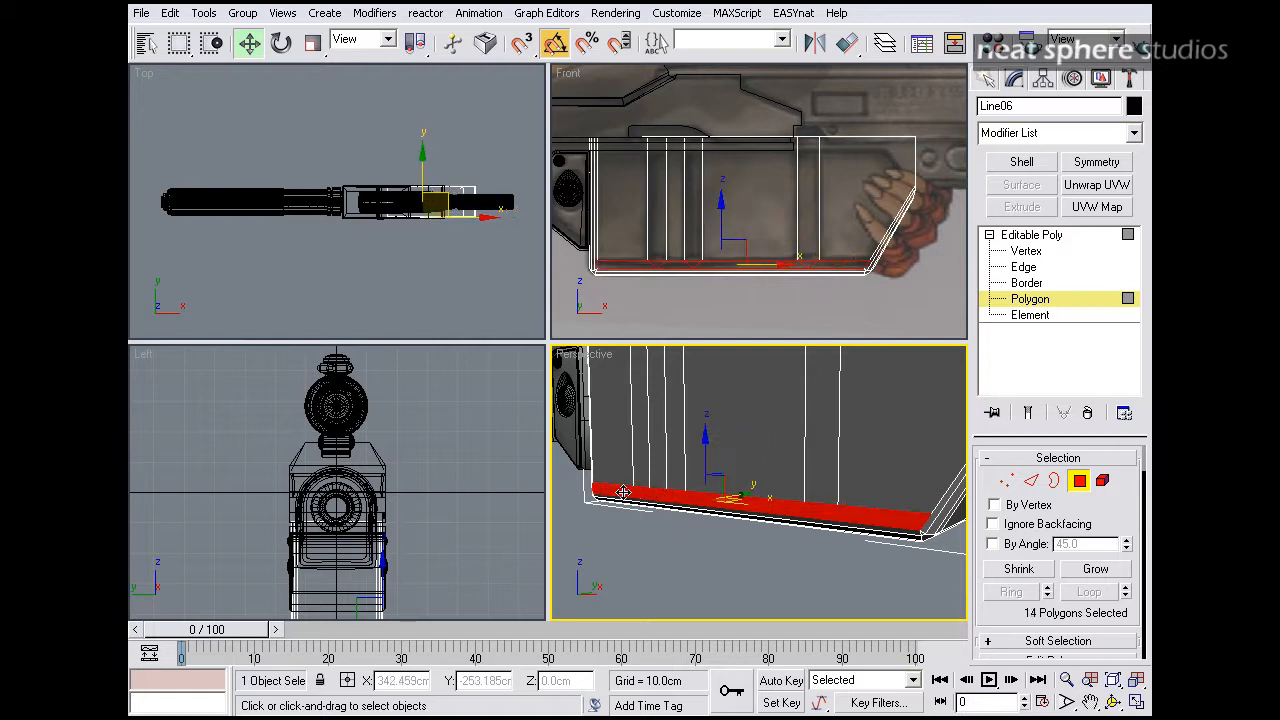
- Try to inset the selected rail strip polygons as a group by 0.48 cm
scroll(993, 585, "down", 3)
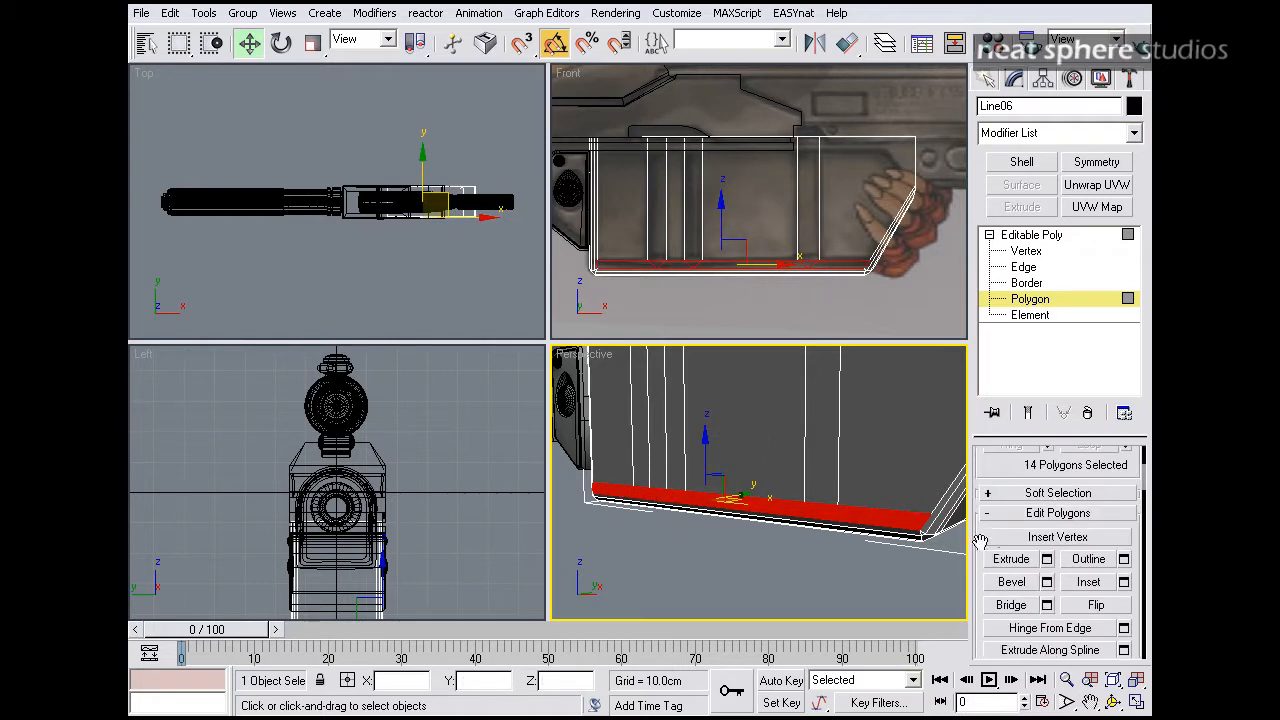
left_click(1124, 583)
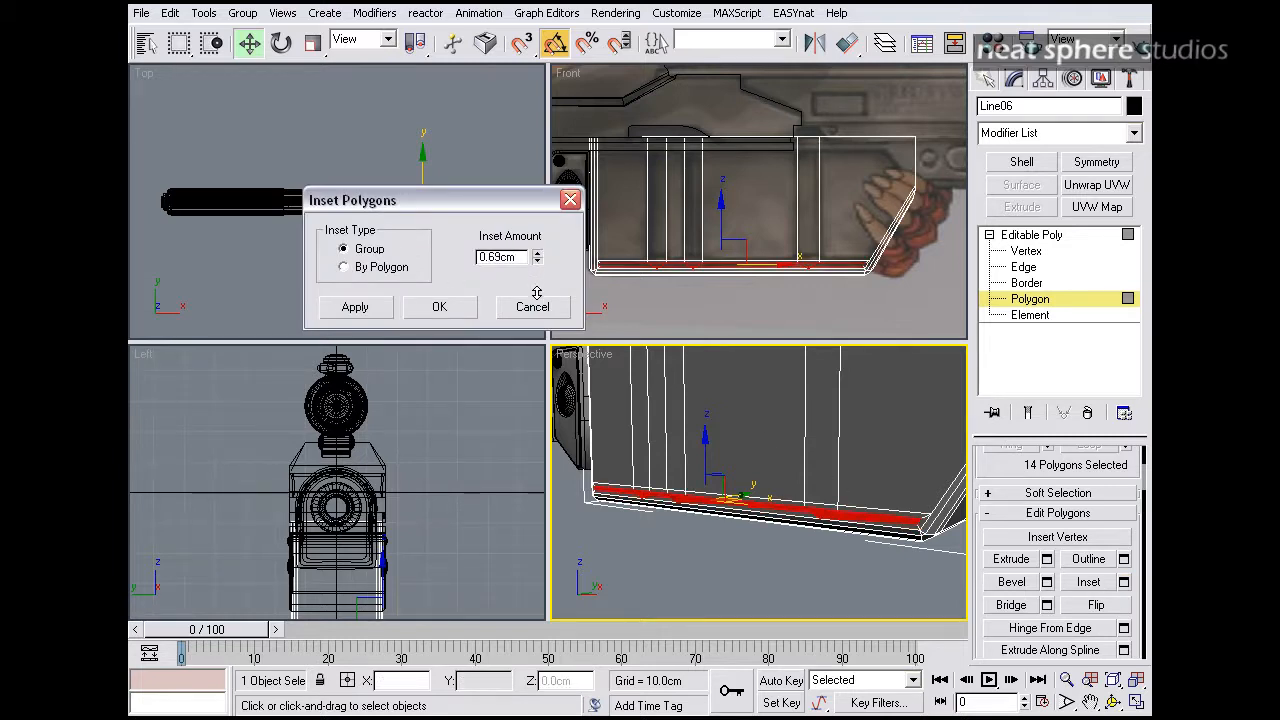
middle_click_drag(944, 580, 908, 566)
key("alt+z")
left_click_drag(908, 566, 903, 531)
middle_click_drag(903, 531, 885, 531)
left_click_drag(865, 514, 863, 522)
- Try deselecting small rail polygons below the rib, and undo back to edge editing with the chamfered front-rib edges selected
middle_click_drag(730, 509, 745, 509, "alt")
right_click(742, 506)
left_click(736, 507, "alt")
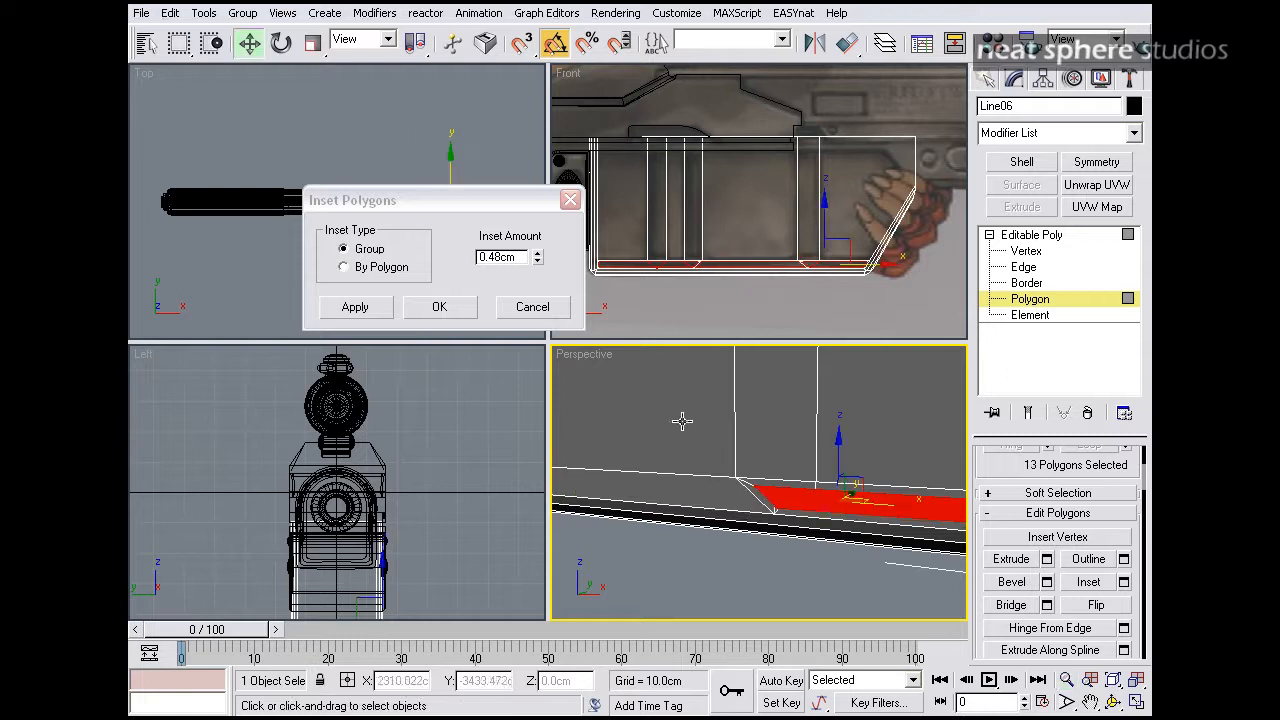
key("ctrl+z")
key("q")
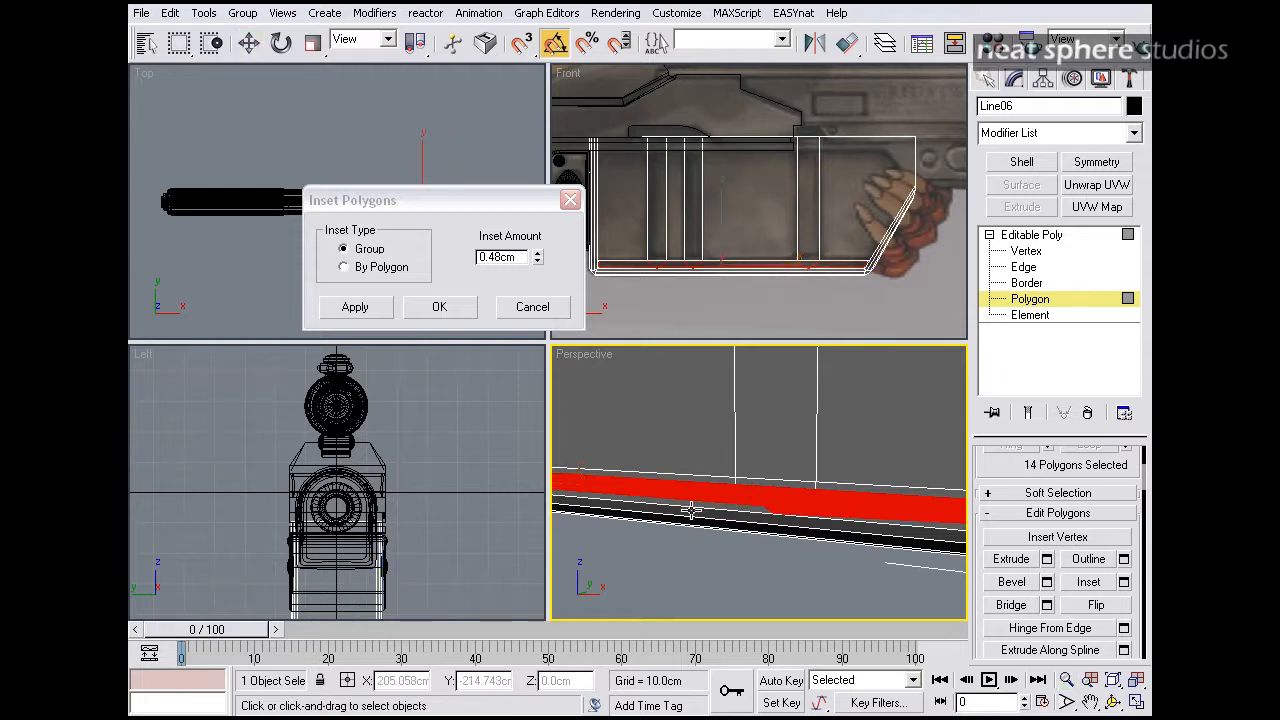
left_click(691, 506, "alt")
key("ctrl+z")
middle_click_drag(683, 508, 816, 506, "alt")
mouse_move(628, 509)
middle_mouse_down("alt")
mouse_move(727, 502)
mouse_move(631, 508)
mouse_move(653, 509)
middle_mouse_up("alt")
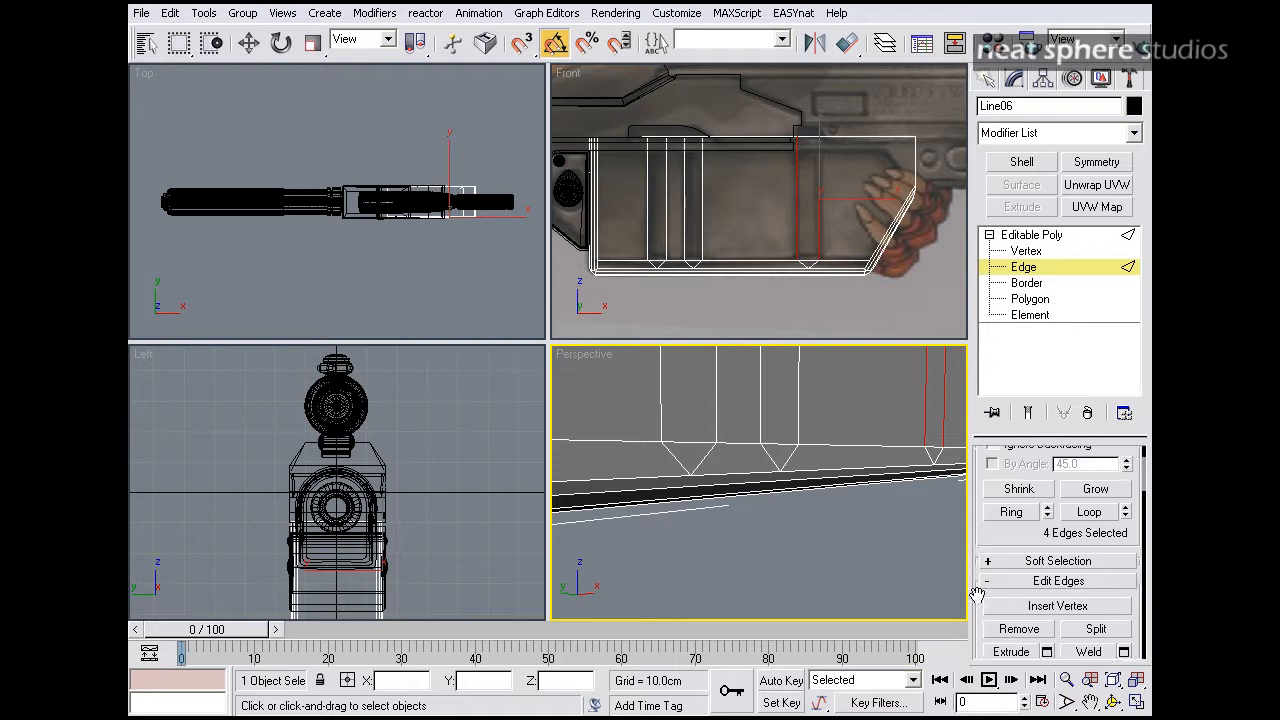
scroll(1058, 550, "down", 2)
left_click(1019, 532)
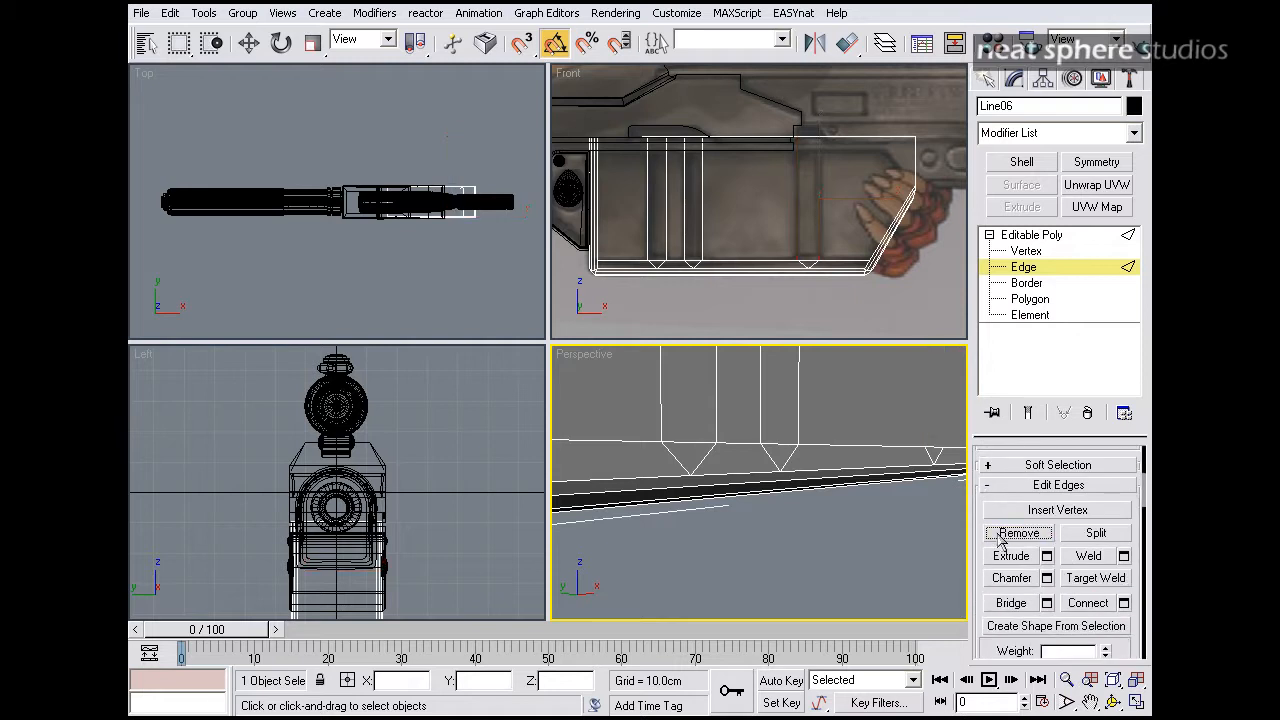
key("ctrl+z")
- Select the V-shaped diagonal edges below the three rib lines on this side's lower rail and remove them
left_click(935, 456)
left_click(795, 460)
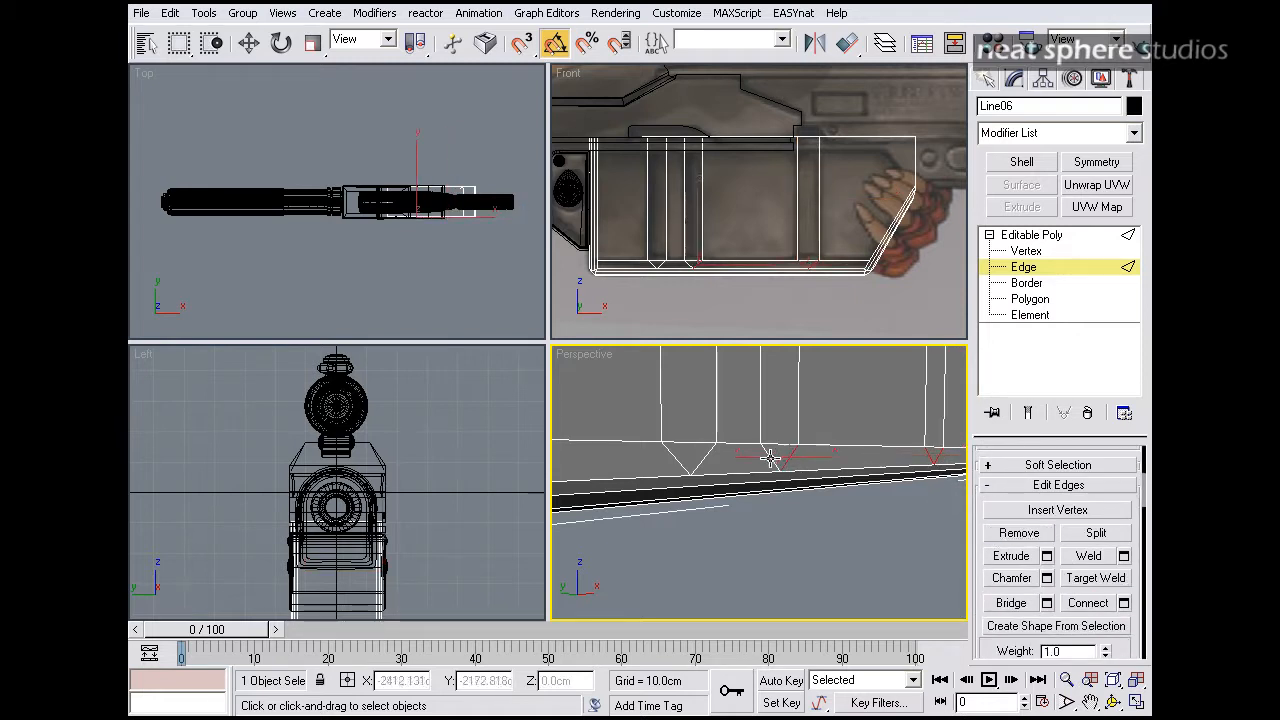
left_click(680, 457, "ctrl")
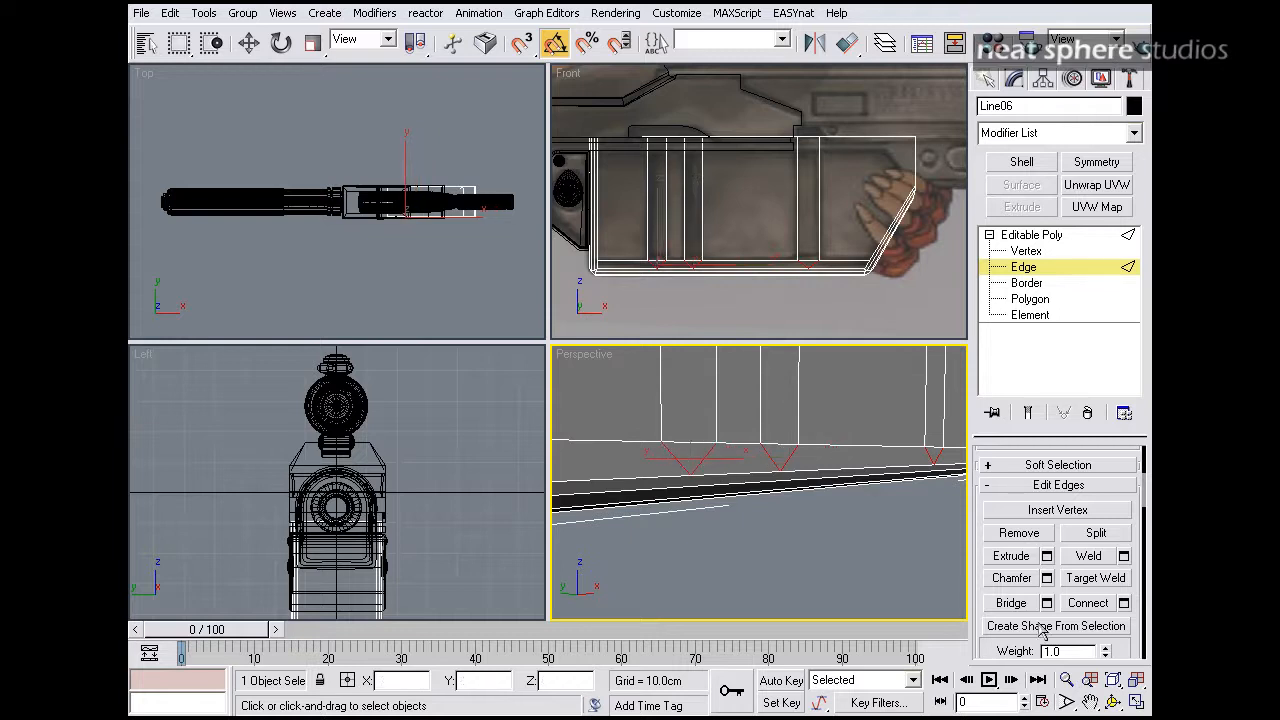
left_click(1021, 536)
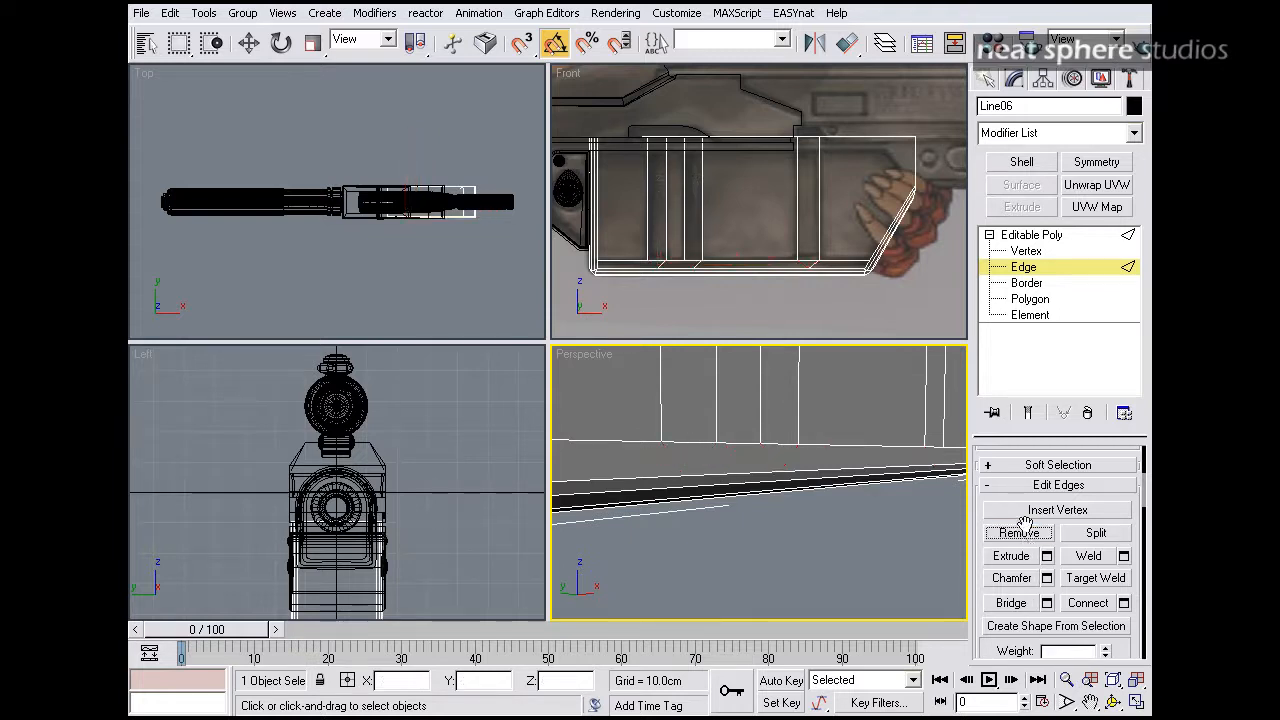
- Remove the leftover vertices along the rail's lower edge where the deleted rear-rib diagonals met
left_click(1027, 251)
left_click(700, 468)
left_click(695, 477)
left_click(784, 474, "ctrl")
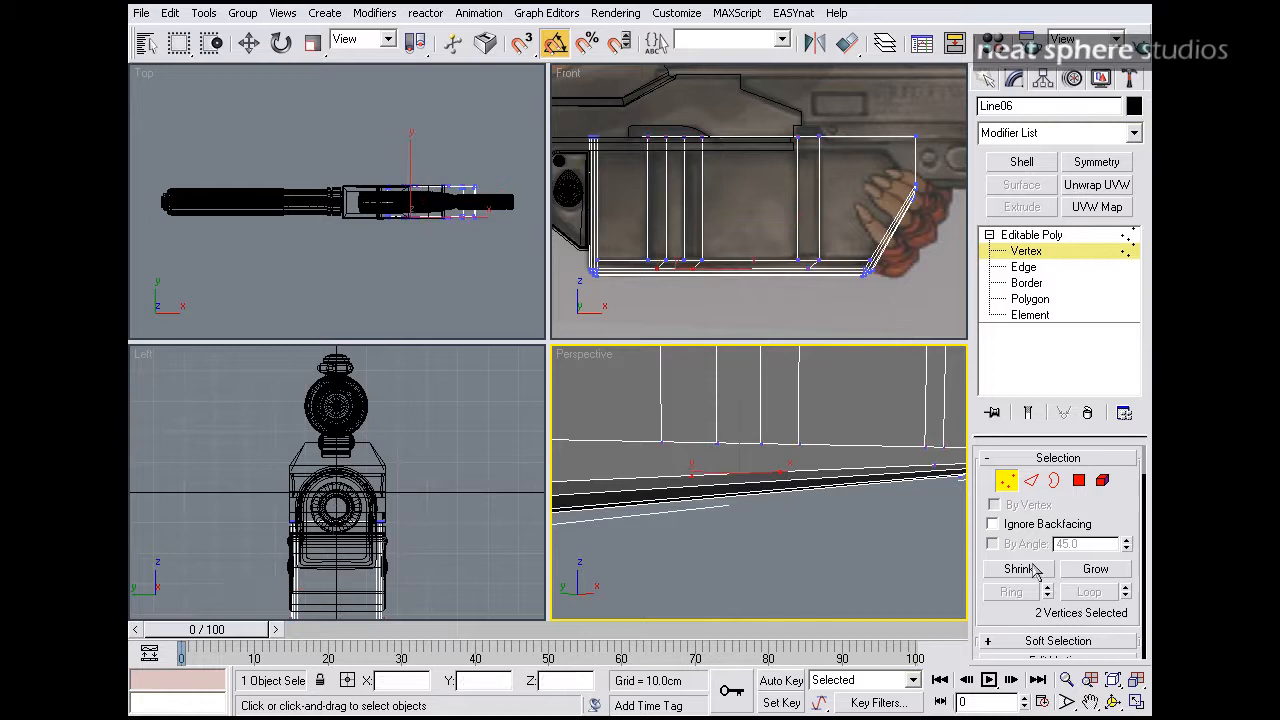
scroll(993, 600, "down", 3)
left_click(1018, 593)
- Select the long lower rail polygon on this side and inset it as a group by 0.48 cm
middle_click_drag(760, 540, 862, 527)
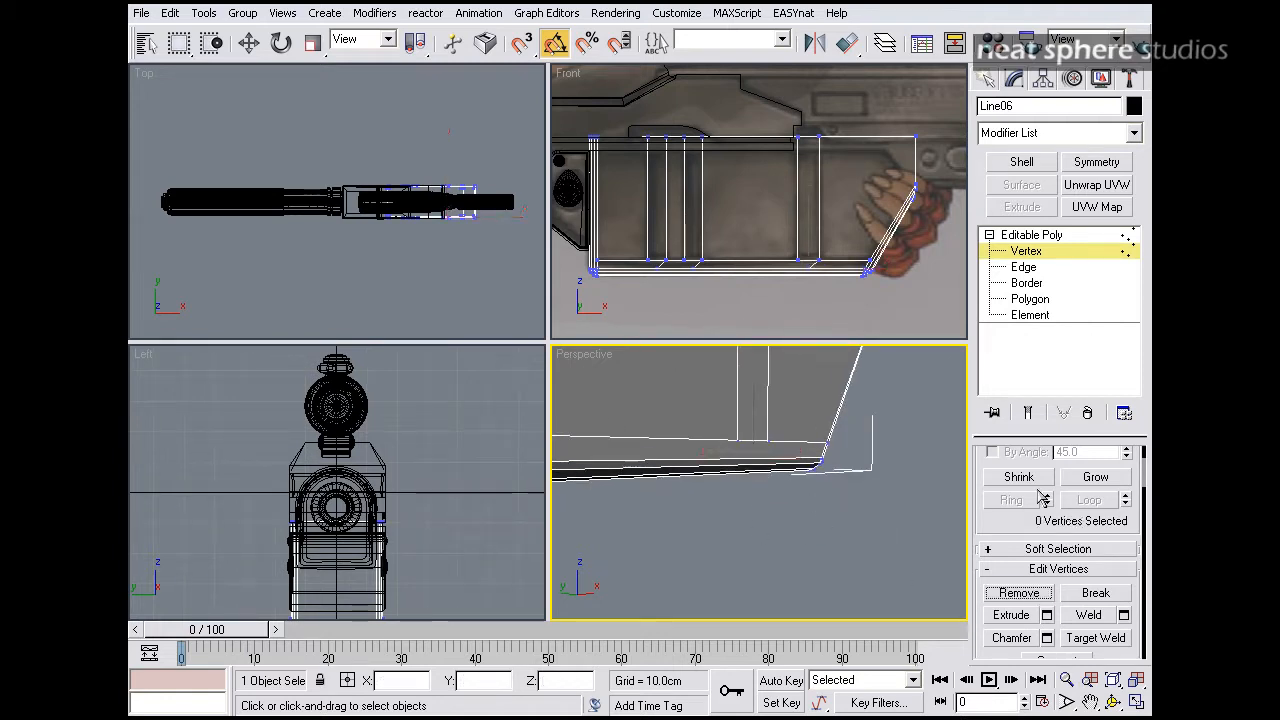
left_click(1014, 301)
left_click(802, 452)
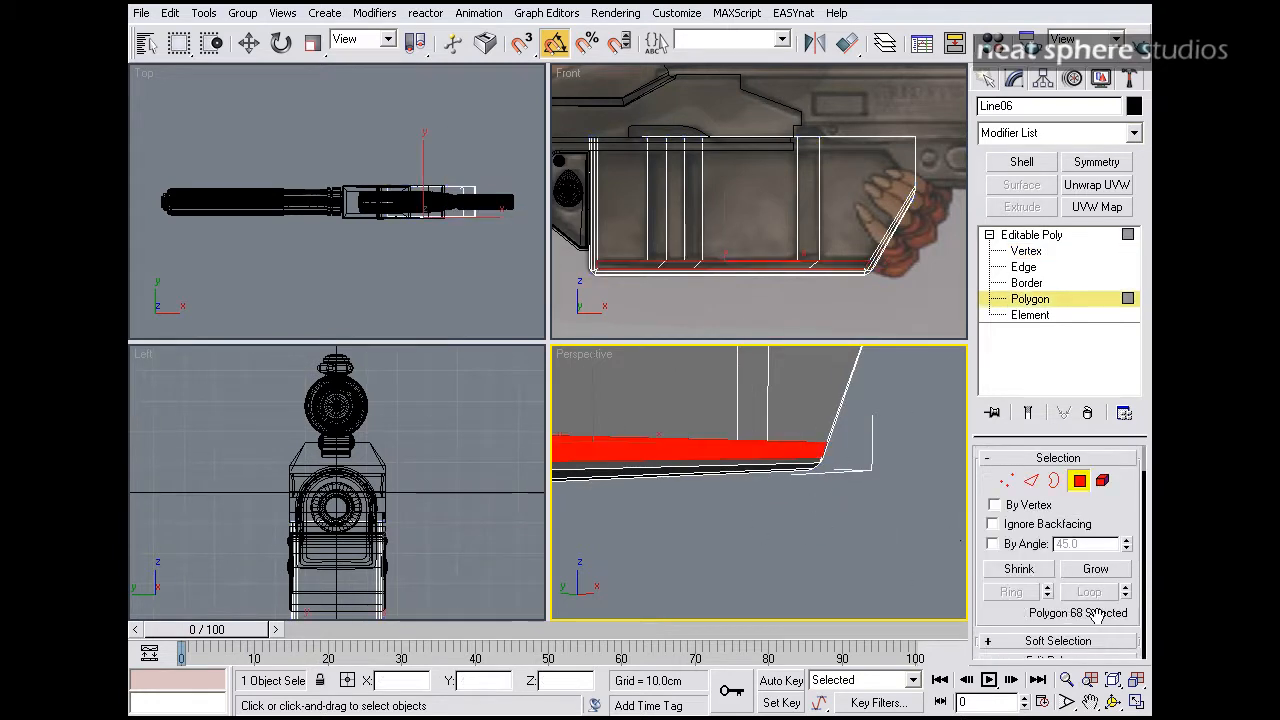
scroll(1040, 625, "down", 3)
left_click(1124, 618)
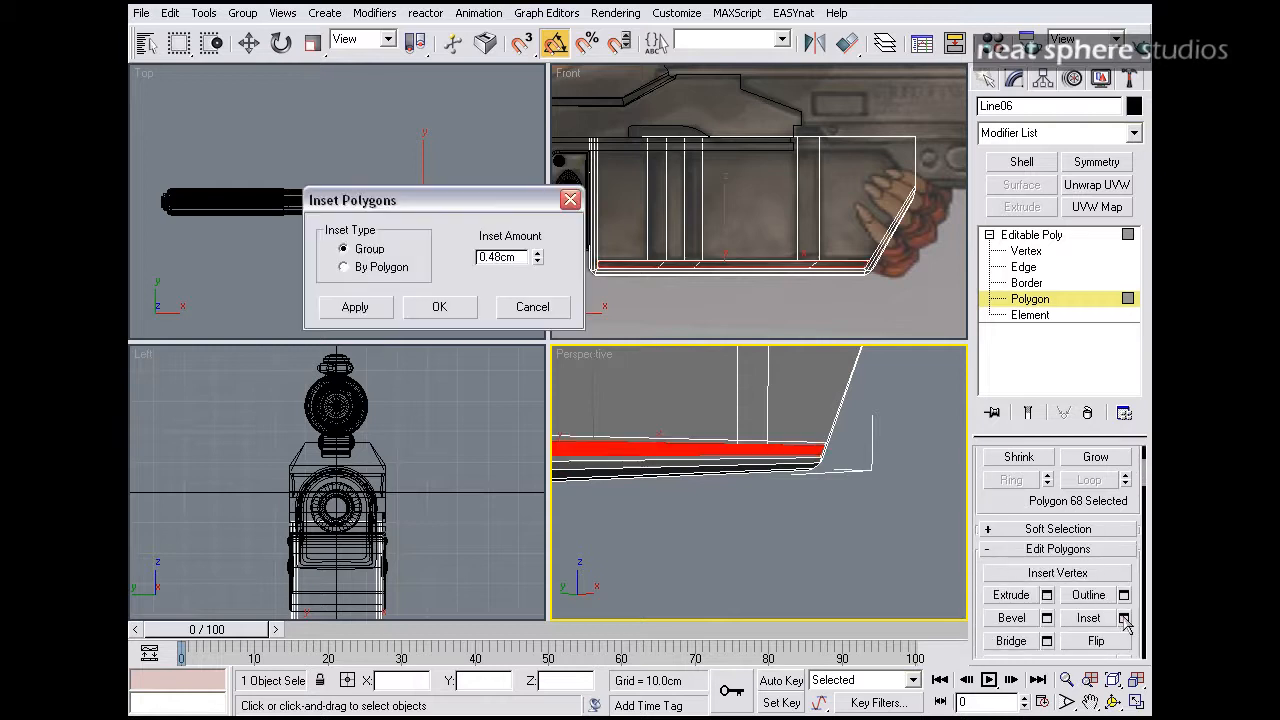
scroll(830, 510, "up", 5)
middle_click_drag(863, 505, 826, 503)
scroll(826, 500, "up", 1)
scroll(824, 480, "down", 1)
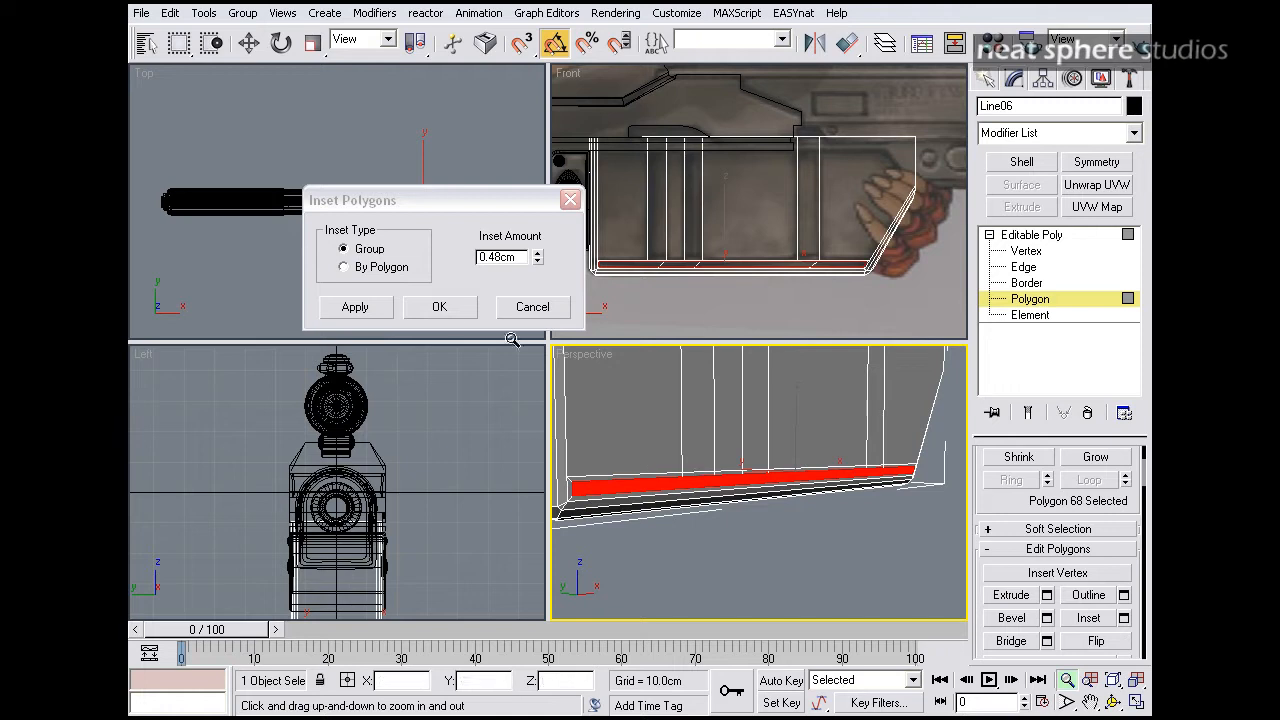
left_click(440, 306)
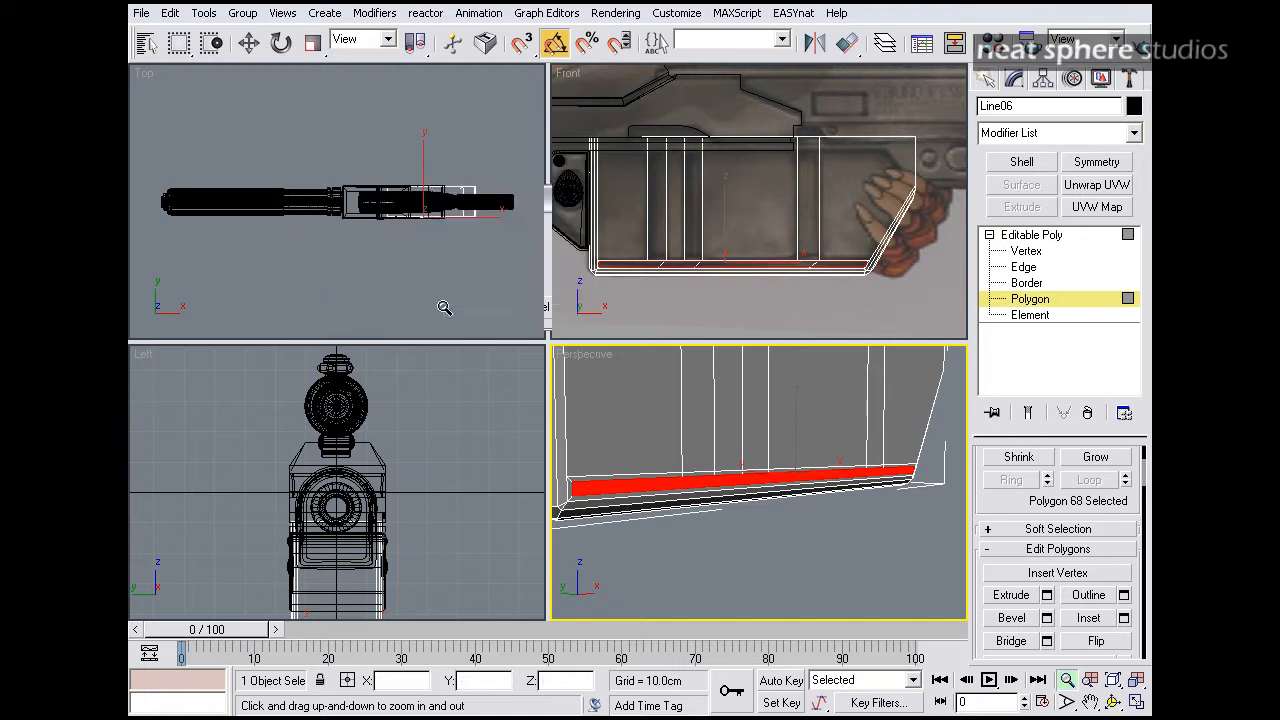
- Extrude the inset rail polygon inward along its local normal with a height of about -1.11 cm
left_click(1046, 596)
left_click_drag(539, 250, 551, 360)
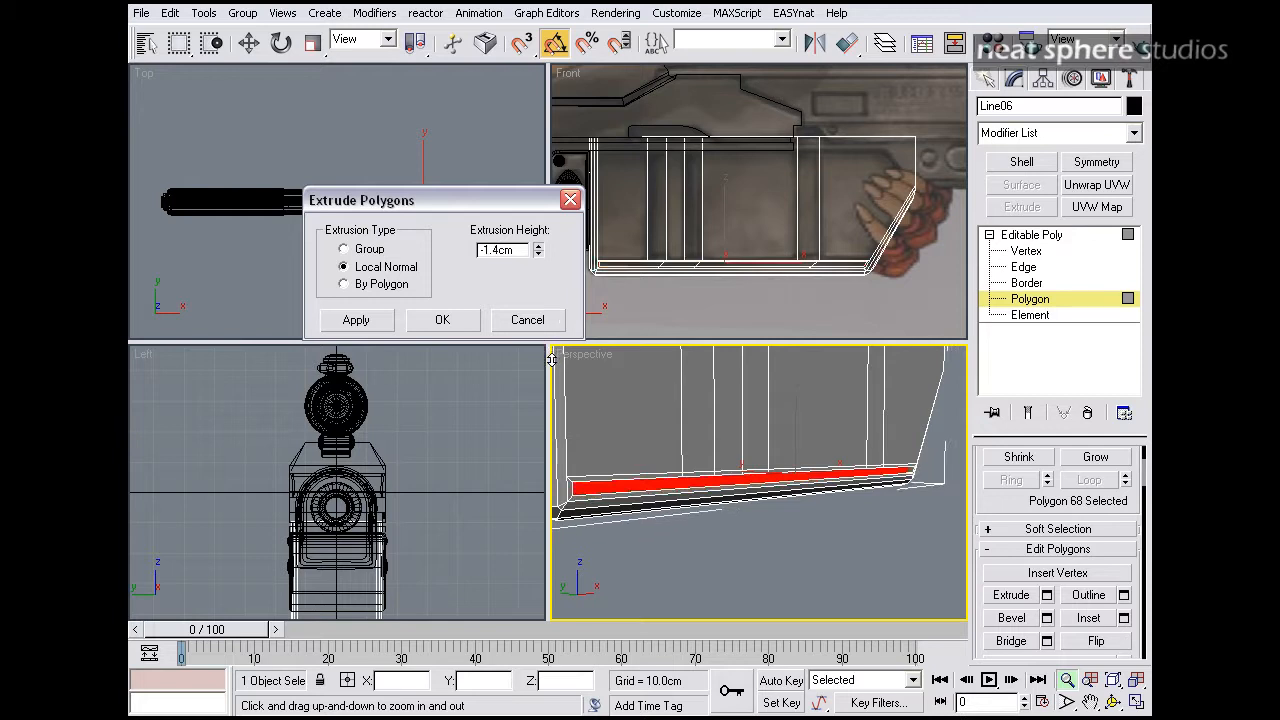
left_click_drag(839, 529, 706, 508)
middle_click_drag(706, 508, 574, 530, "alt")
left_click_drag(539, 251, 540, 257)
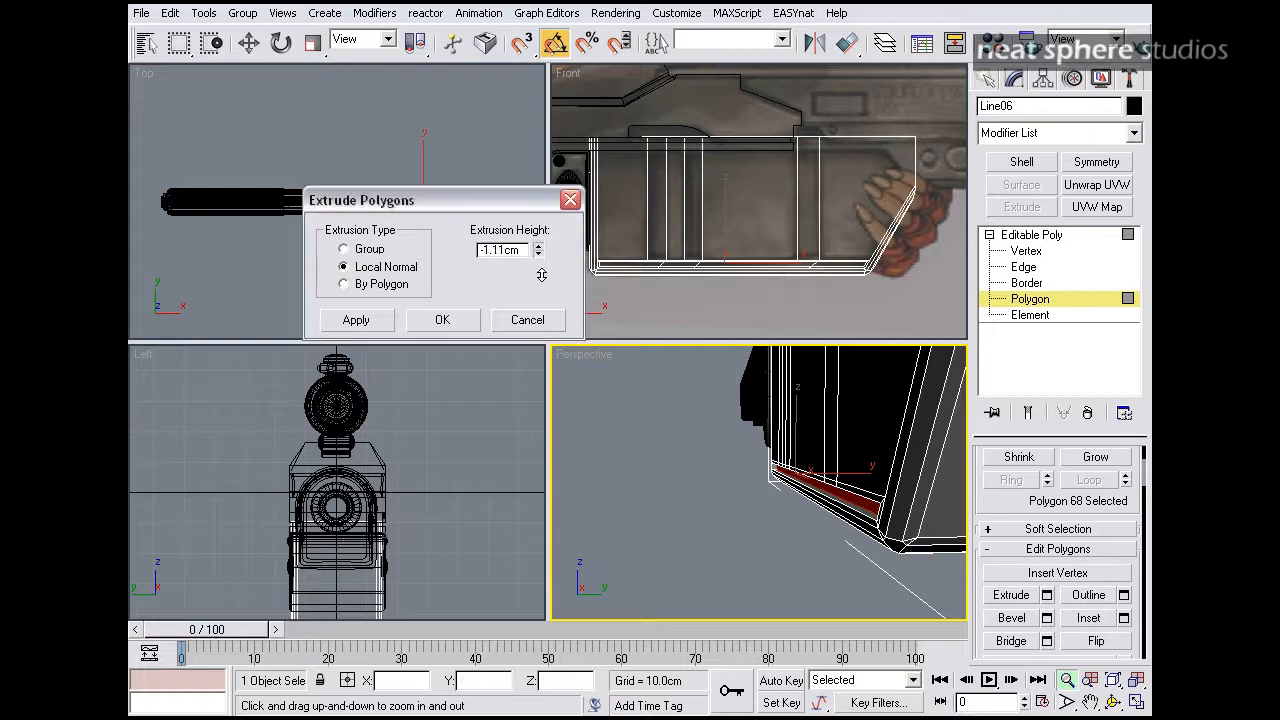
left_click(442, 319)
- Select the V-shaped diagonal edges below the three ribs on the housing's opposite side and remove them from the lower rail
mouse_move(841, 500)
middle_mouse_down("alt")
mouse_move(766, 494)
mouse_move(883, 474)
mouse_move(845, 478)
middle_mouse_up("alt")
scroll(845, 497, "up", 3)
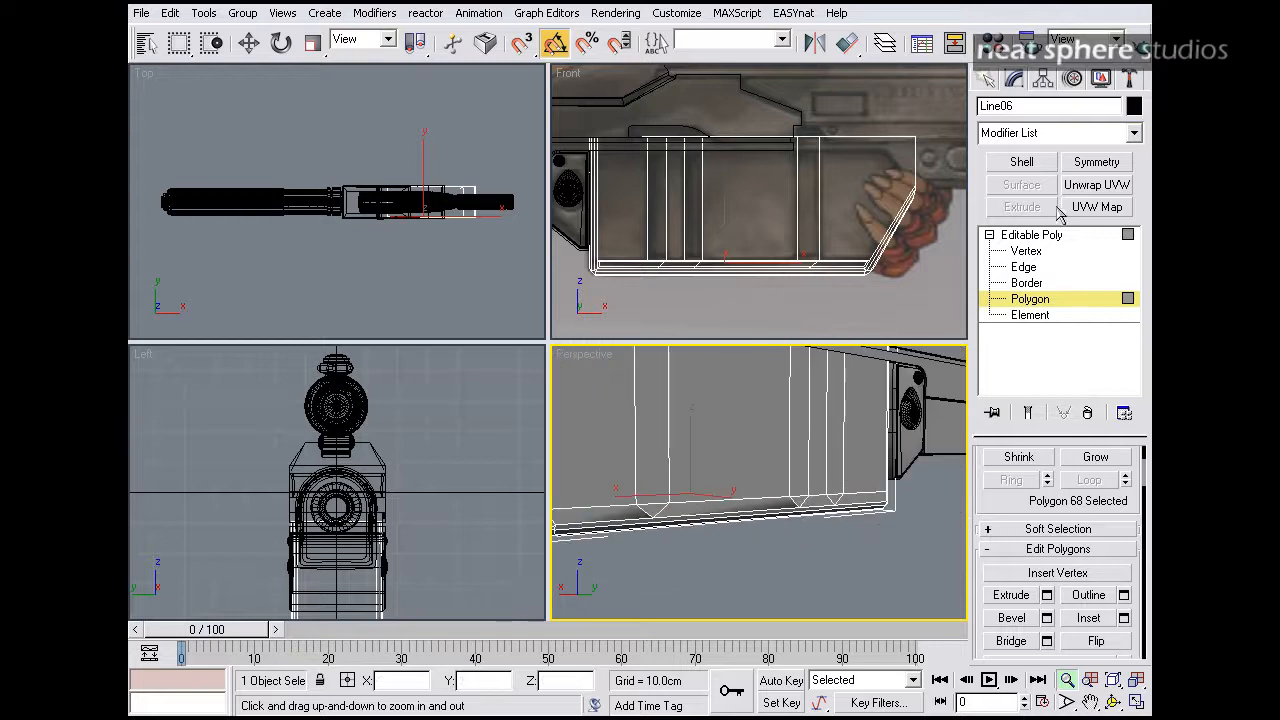
left_click(1024, 267)
left_click(649, 515)
left_click(666, 511, "ctrl")
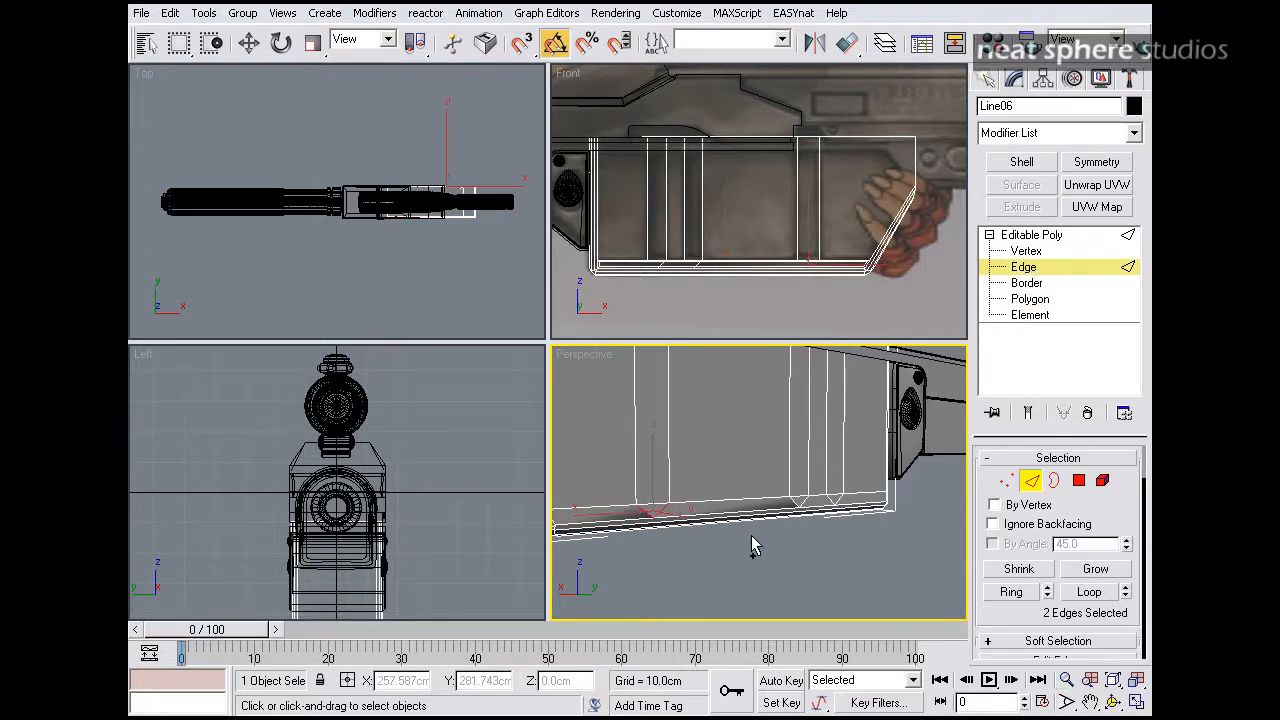
left_click(792, 501, "ctrl")
left_click(812, 505, "ctrl")
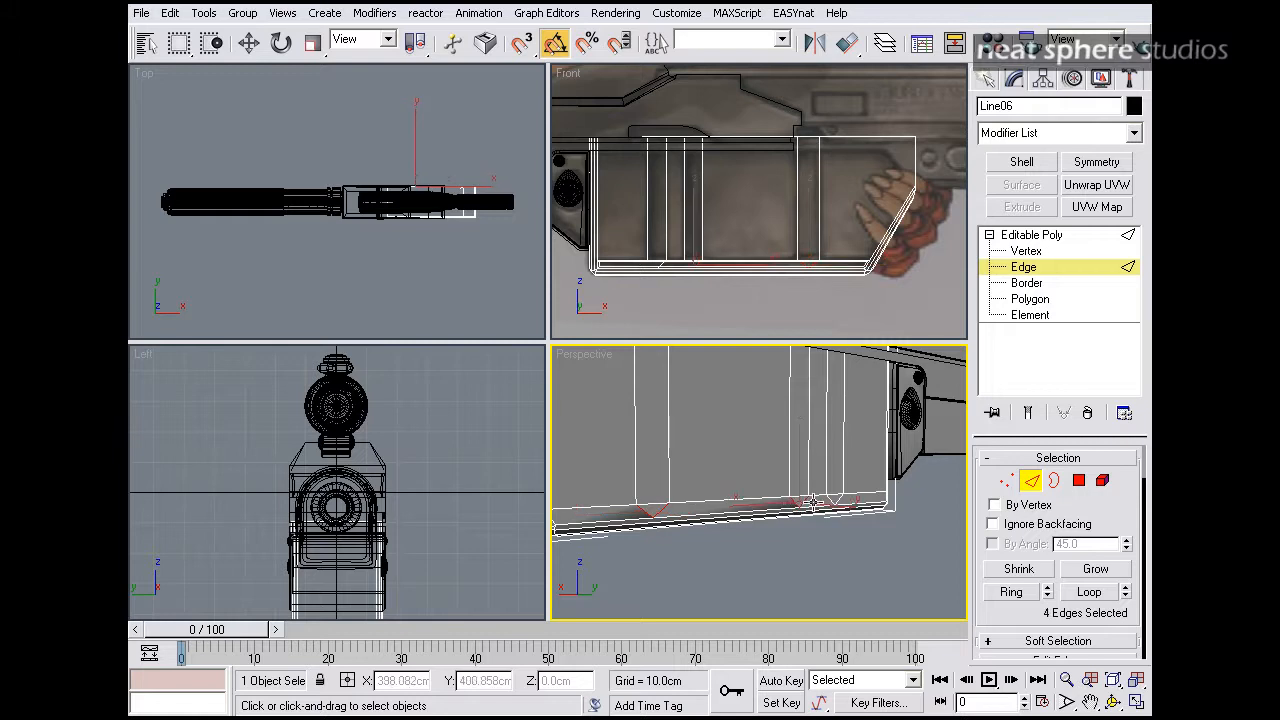
left_click(827, 501, "ctrl")
left_click(848, 506, "ctrl")
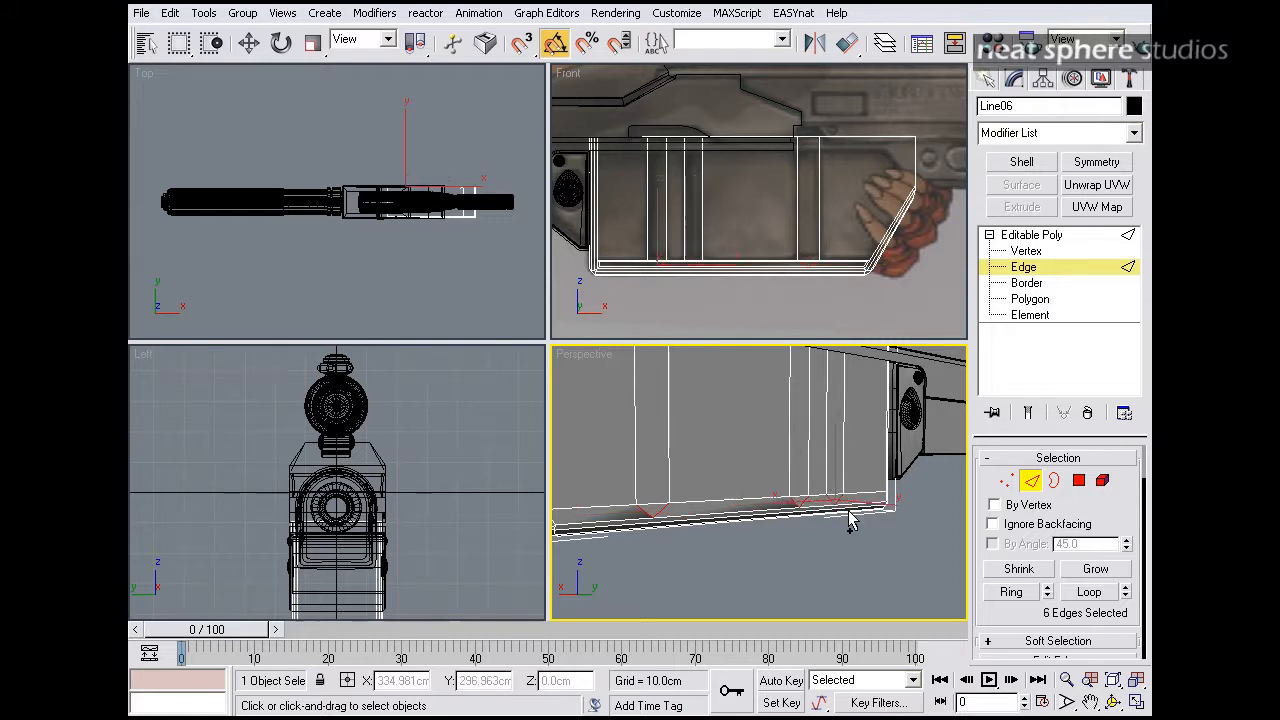
scroll(1010, 620, "down", 3)
left_click(1012, 600)
middle_click_drag(812, 592, 840, 574)
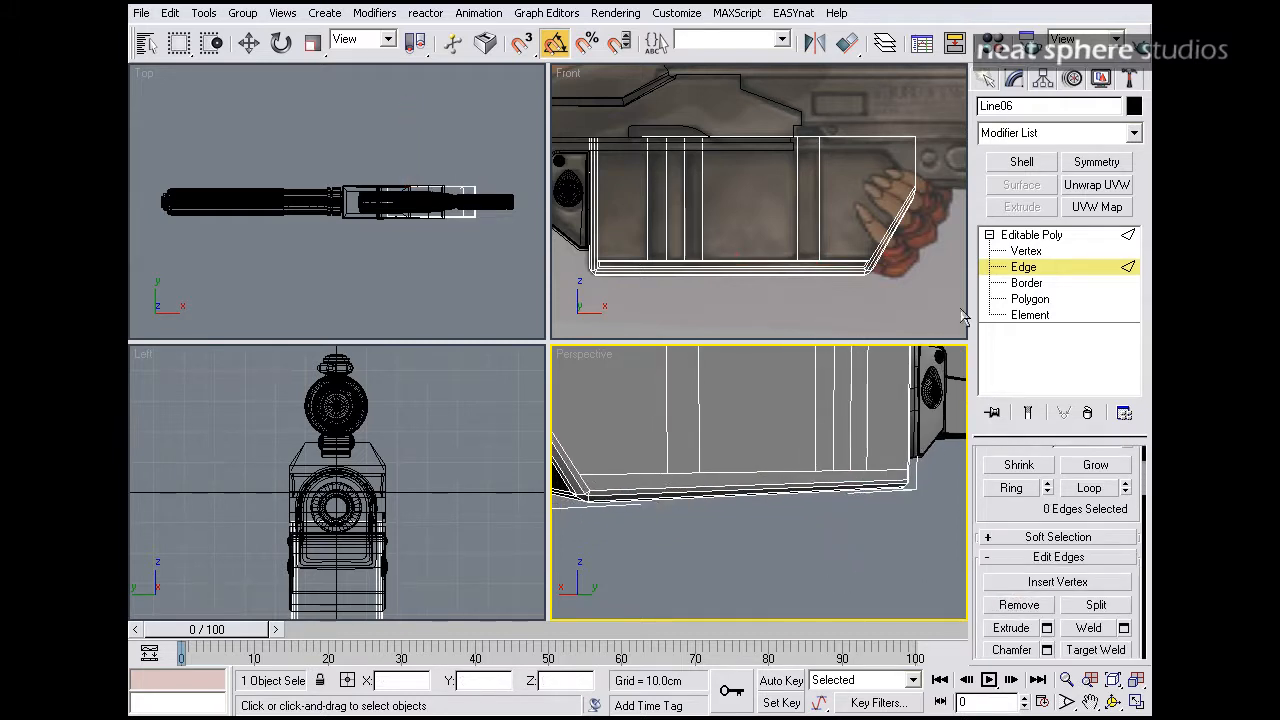
- Remove the leftover vertices along this side's lower rail where the deleted rib diagonals met
left_click(1022, 253)
left_click(682, 487)
left_click(823, 485, "ctrl")
left_click(858, 482, "ctrl")
left_click_drag(1002, 614, 1002, 510)
left_click(1012, 580)
- Select the long lower rail polygon on this side and inset it with the same settings as the opposite rail
middle_click_drag(915, 553, 904, 566)
left_click_drag(989, 507, 991, 527)
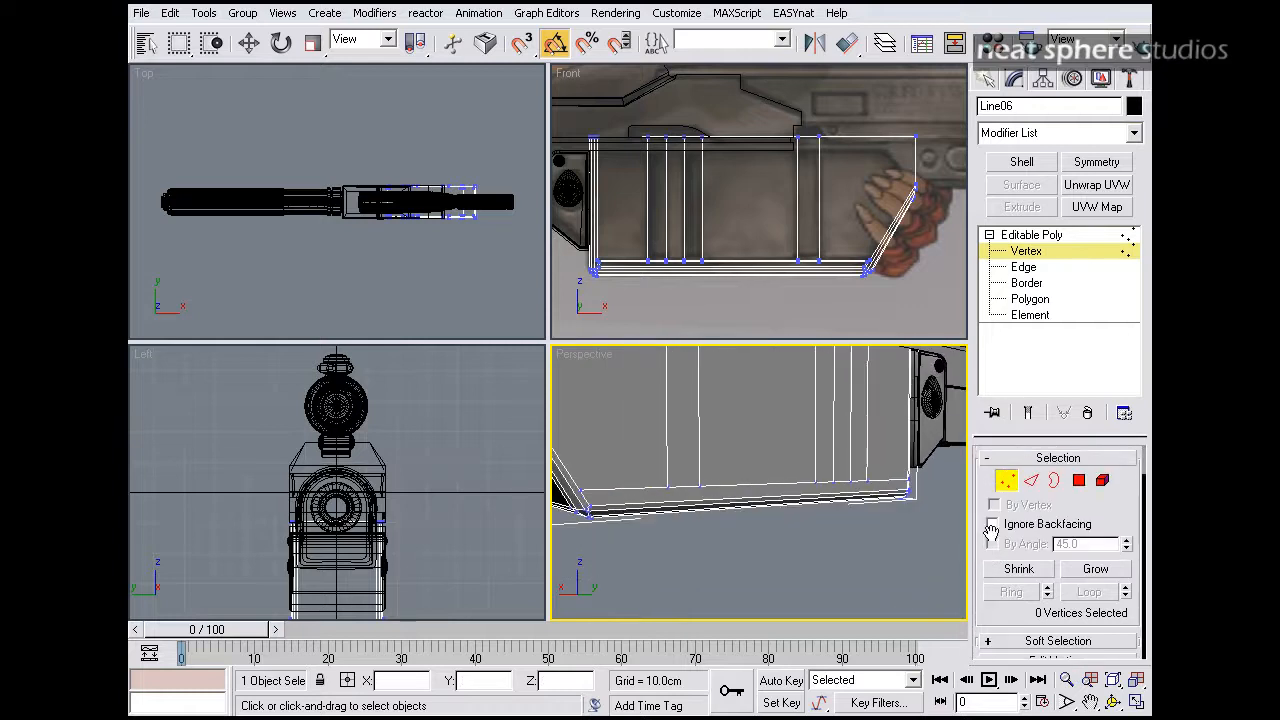
left_click(1079, 481)
left_click(899, 490)
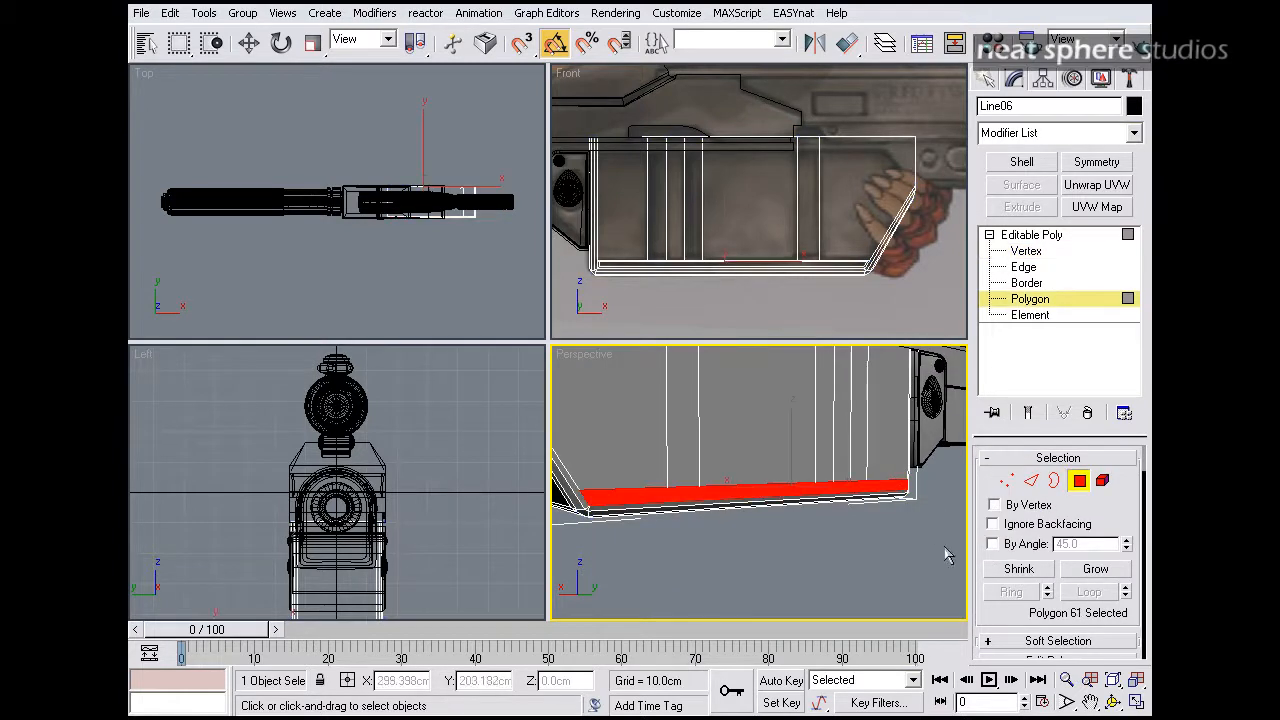
scroll(970, 565, "down", 4)
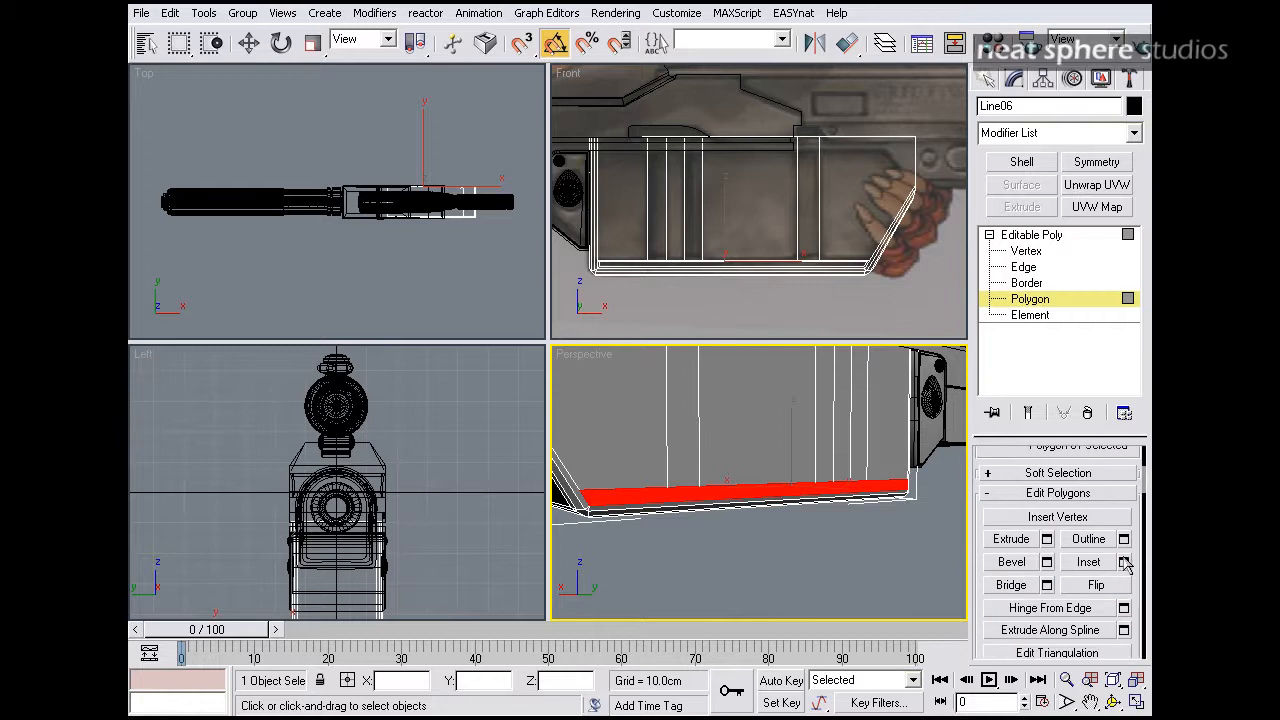
left_click(1124, 562)
left_click(440, 307)
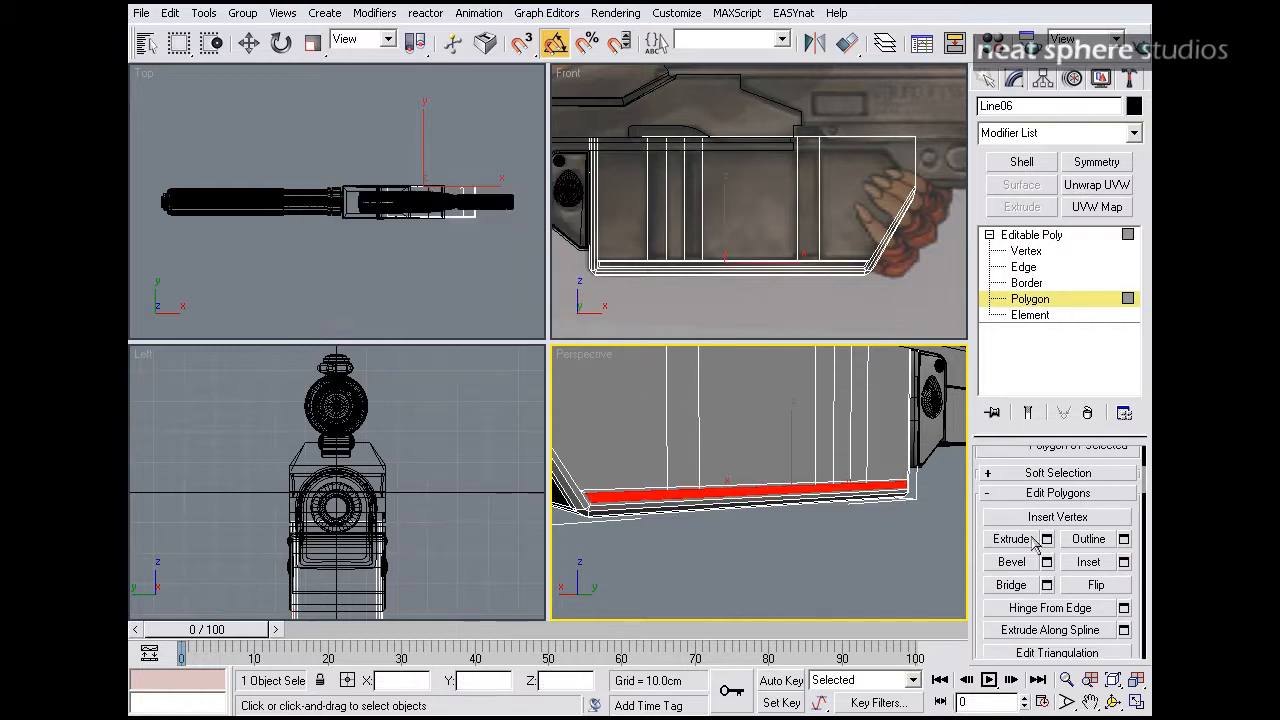
- Extrude the inset rail polygon inward along its local normal with a height of -1.11 cm
left_click(1047, 540)
left_click(462, 321)
middle_click_drag(735, 485, 771, 574, "alt")
left_click(828, 521)
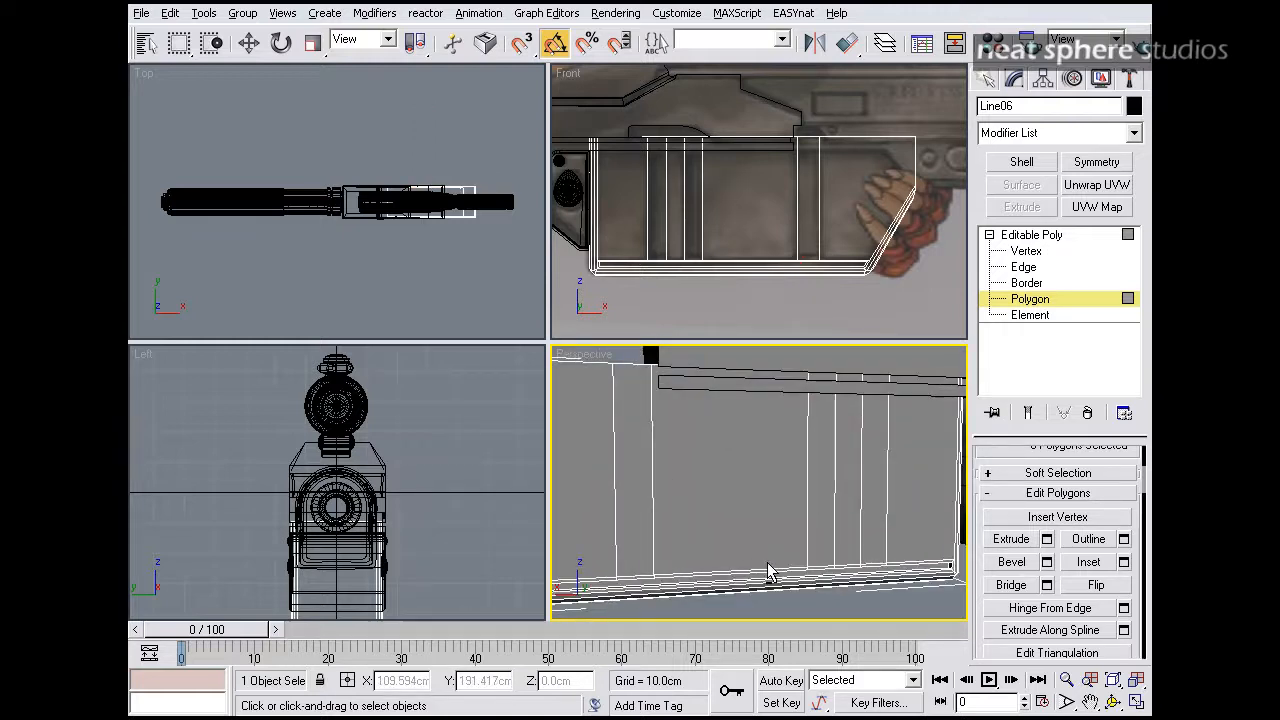
left_click(628, 536)
left_click(821, 492, "ctrl")
left_click(874, 494, "ctrl")
middle_click_drag(668, 506, 862, 460, "alt")
middle_click_drag(862, 460, 860, 500, "ctrl+alt")
left_click(776, 512)
left_click(692, 508, "ctrl")
left_click(671, 507, "ctrl")
middle_click_drag(672, 507, 738, 564, "alt")
middle_click_drag(738, 564, 738, 530)
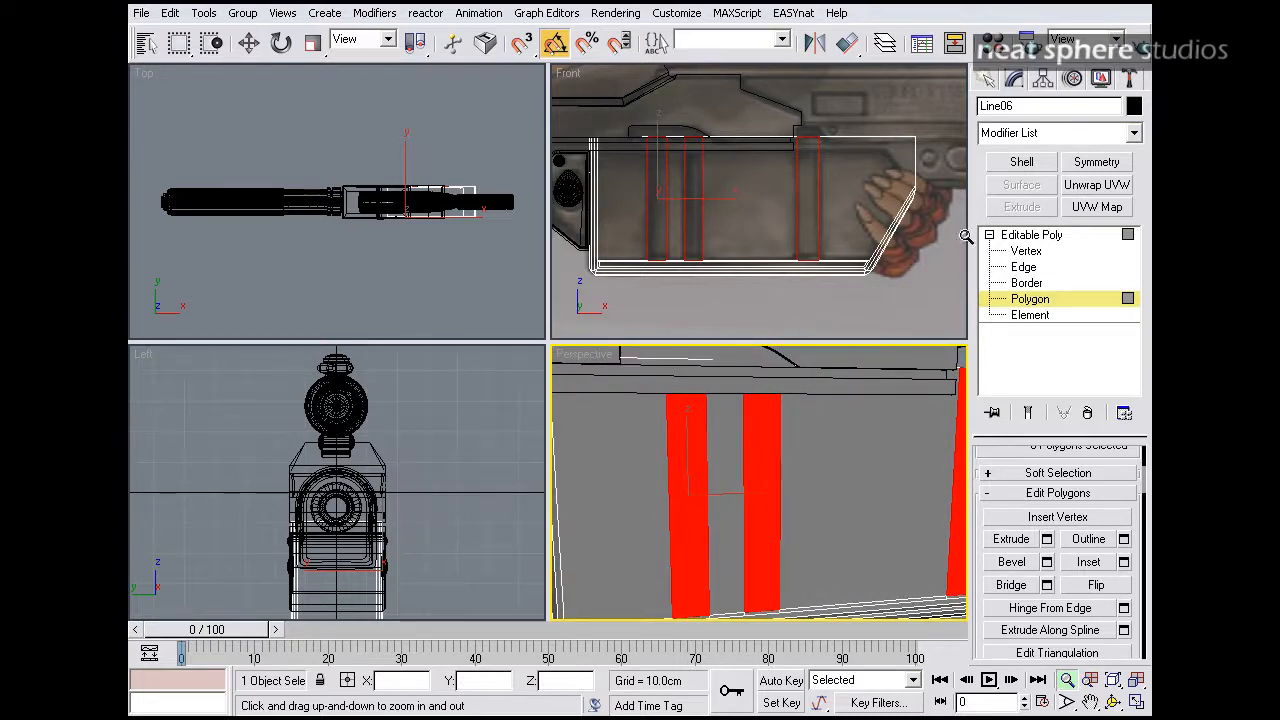
- Cut a horizontal line across the whole housing just below its top edge with QuickSlice
left_click(1030, 300)
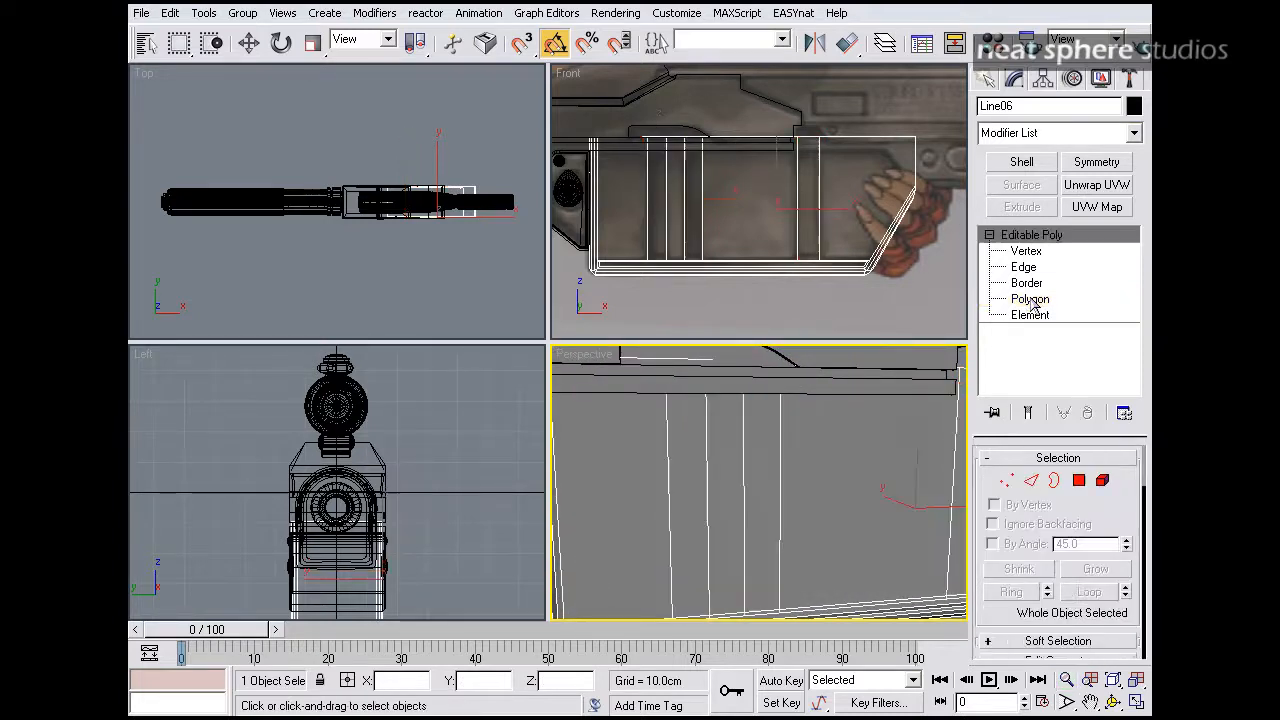
scroll(979, 500, "down", 6)
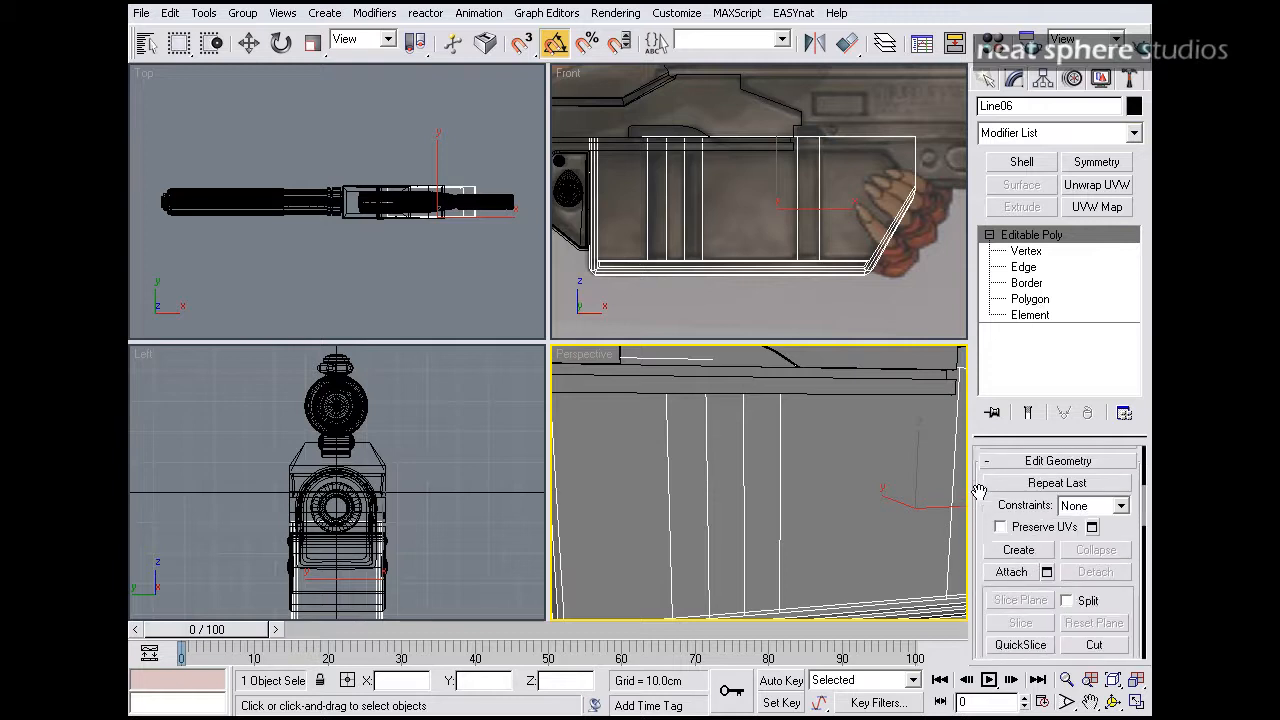
left_click(1018, 527)
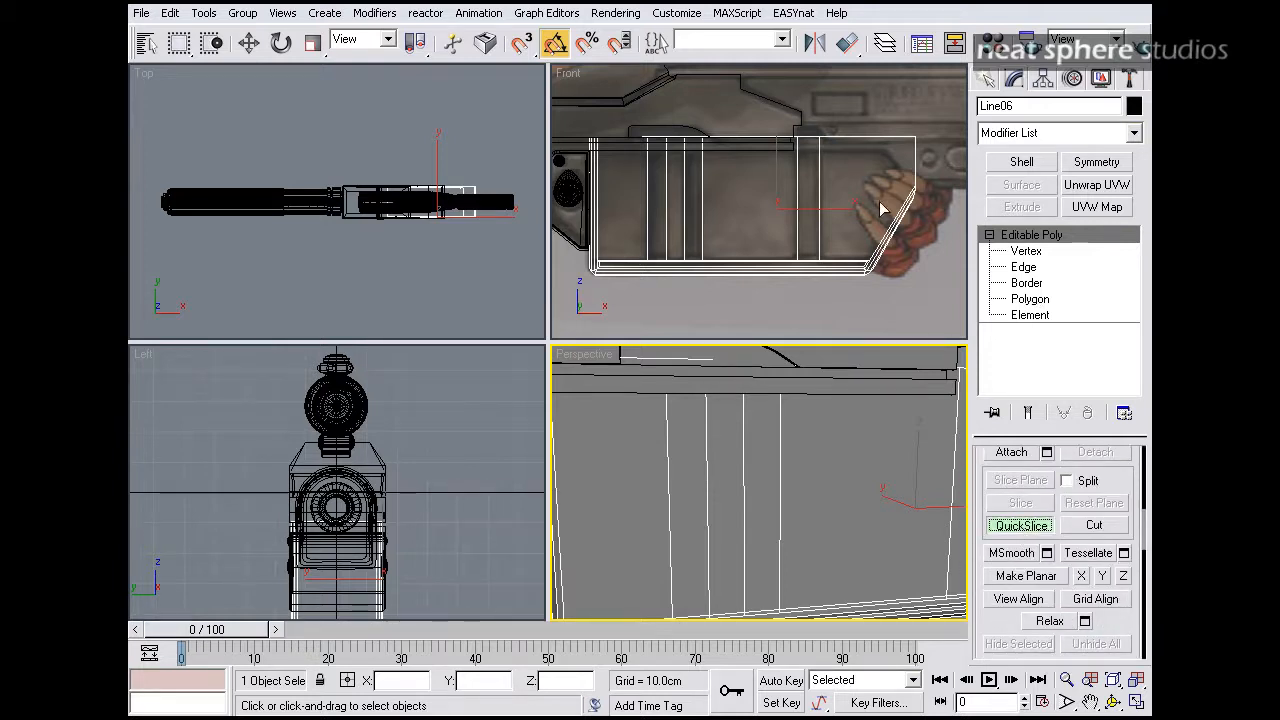
left_click(820, 152)
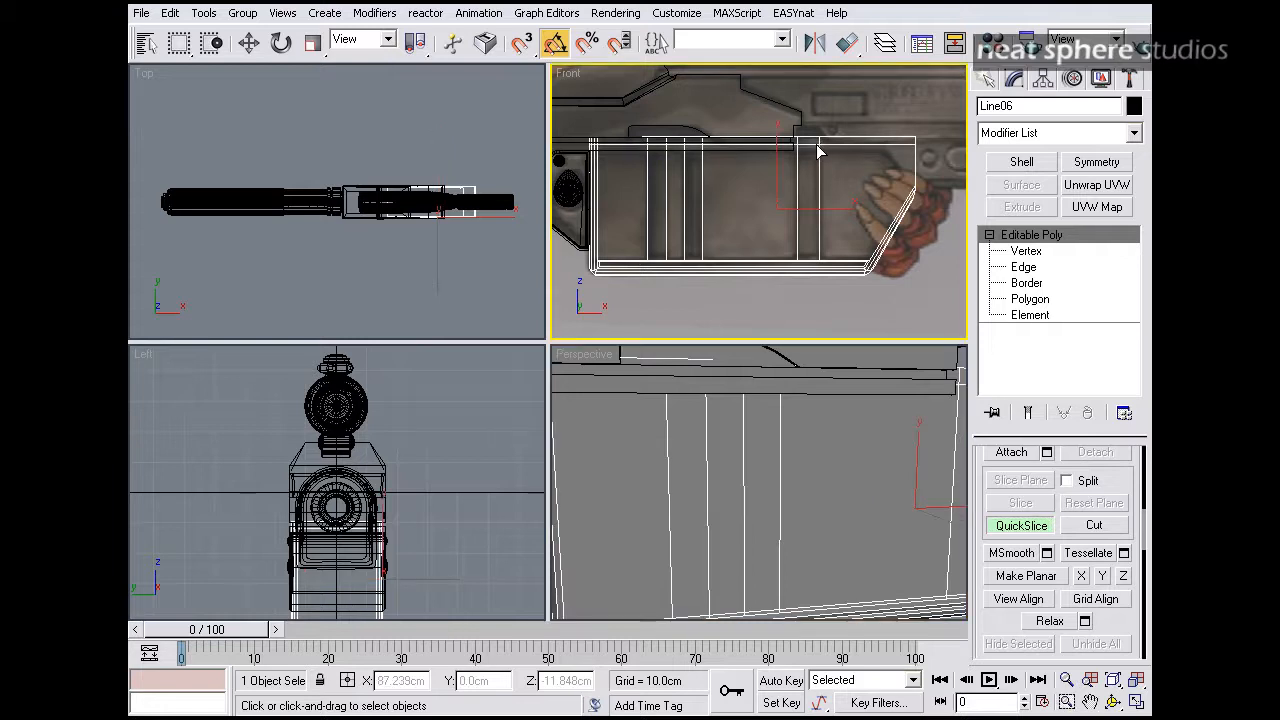
- Reduce the selection to the three vertical rib polygons below the new slice on each side of the housing
left_click(1030, 299)
middle_click_drag(923, 476, 894, 466, "alt")
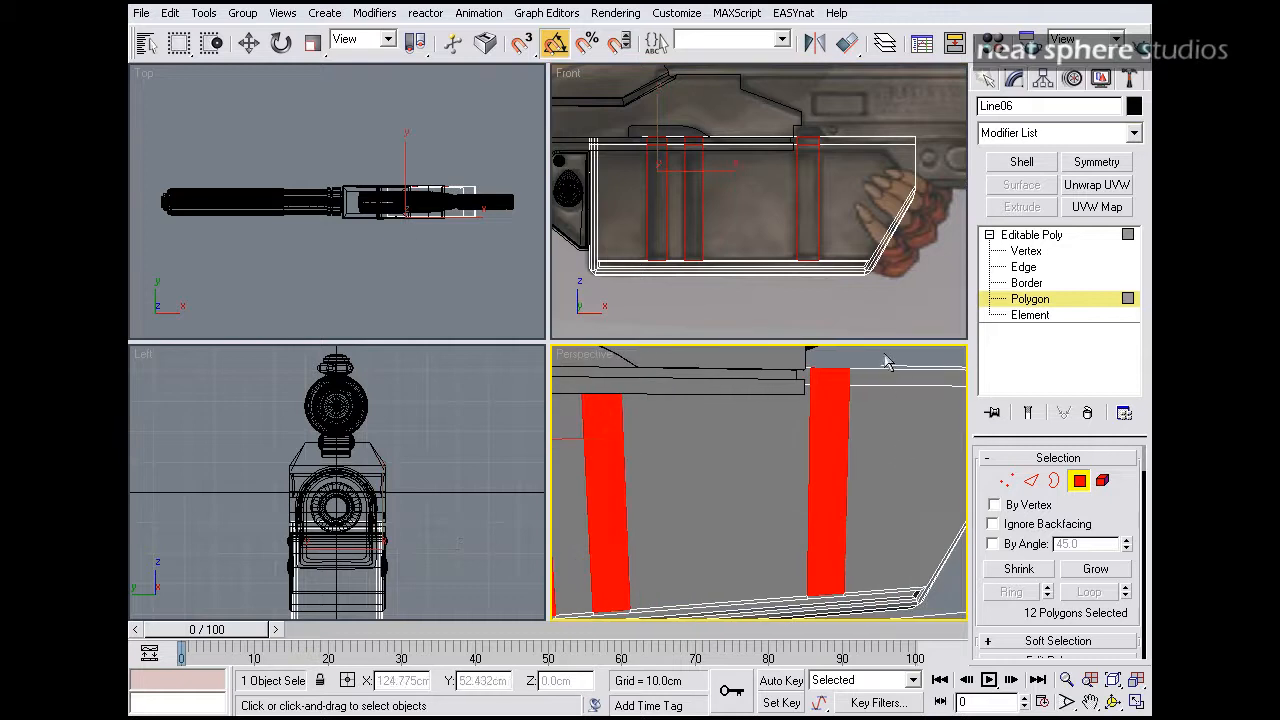
key("Delete")
left_click(830, 457)
left_click(609, 486, "ctrl")
middle_click_drag(609, 486, 677, 466, "alt")
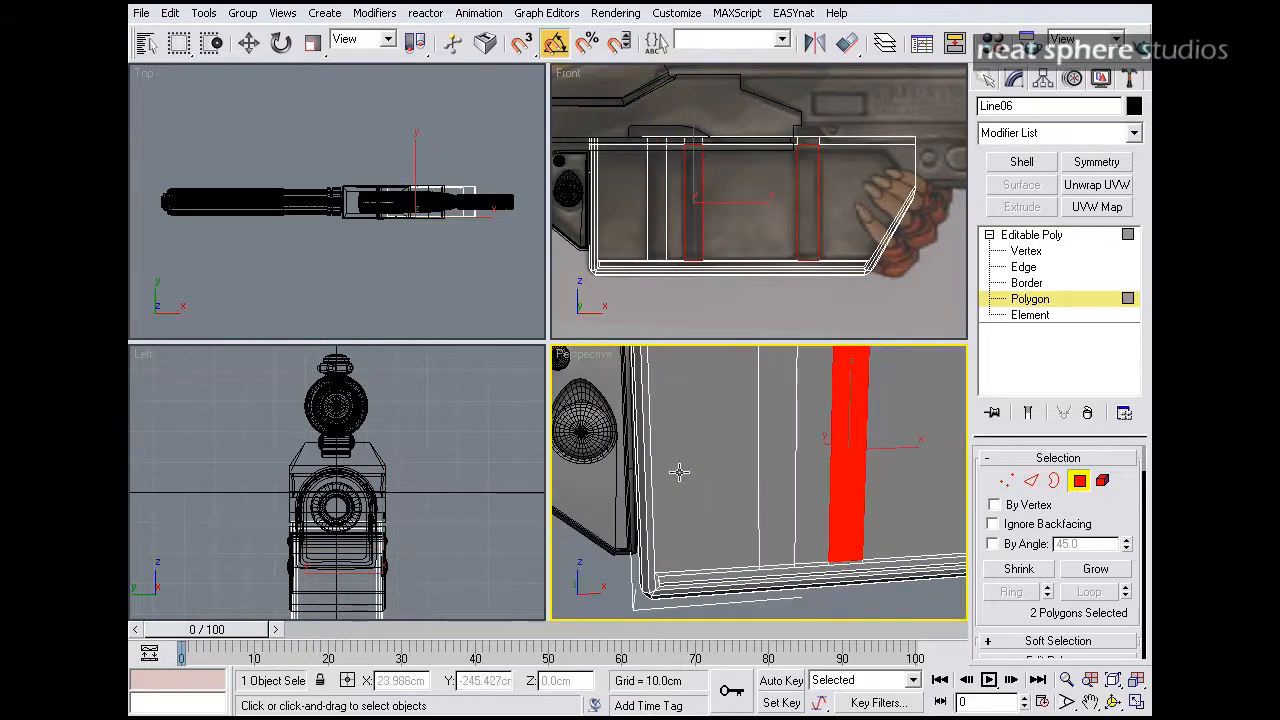
left_click(781, 456, "ctrl")
key("alt+z")
left_click_drag(803, 394, 886, 451)
middle_click_drag(886, 451, 757, 489, "alt")
right_click(740, 488)
left_click(720, 490, "ctrl")
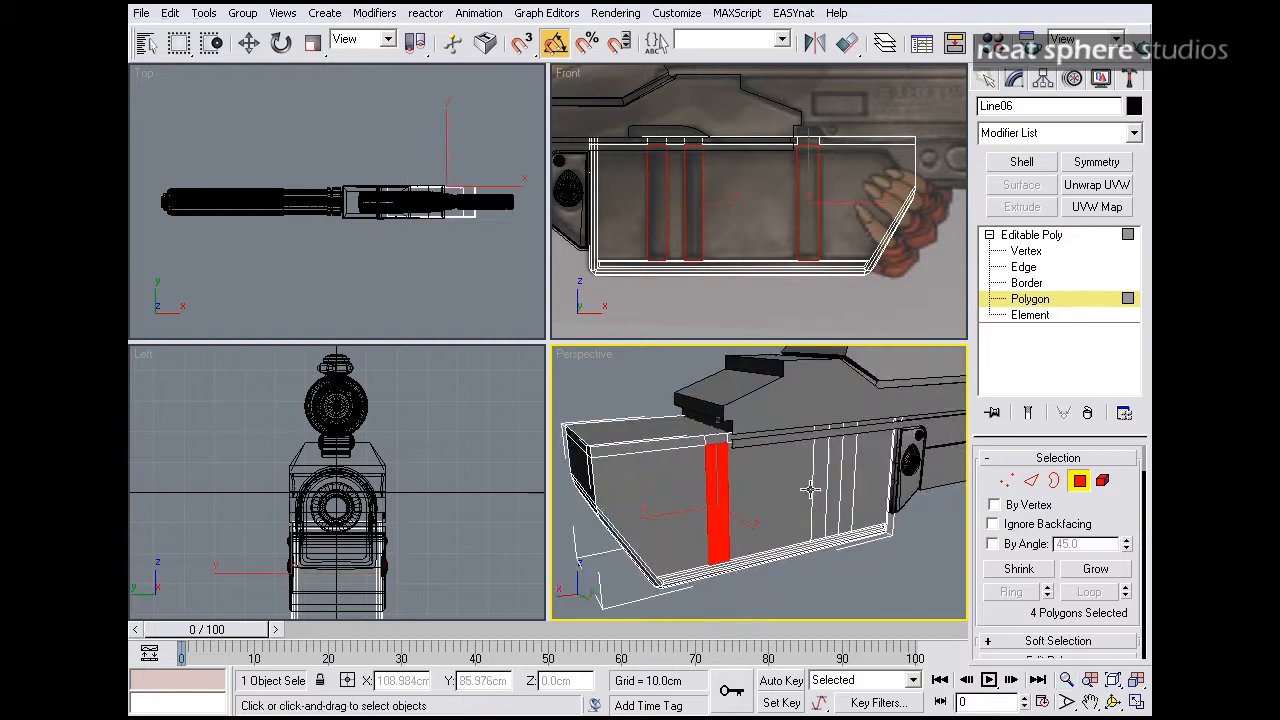
left_click(820, 489, "ctrl")
left_click(848, 483, "ctrl")
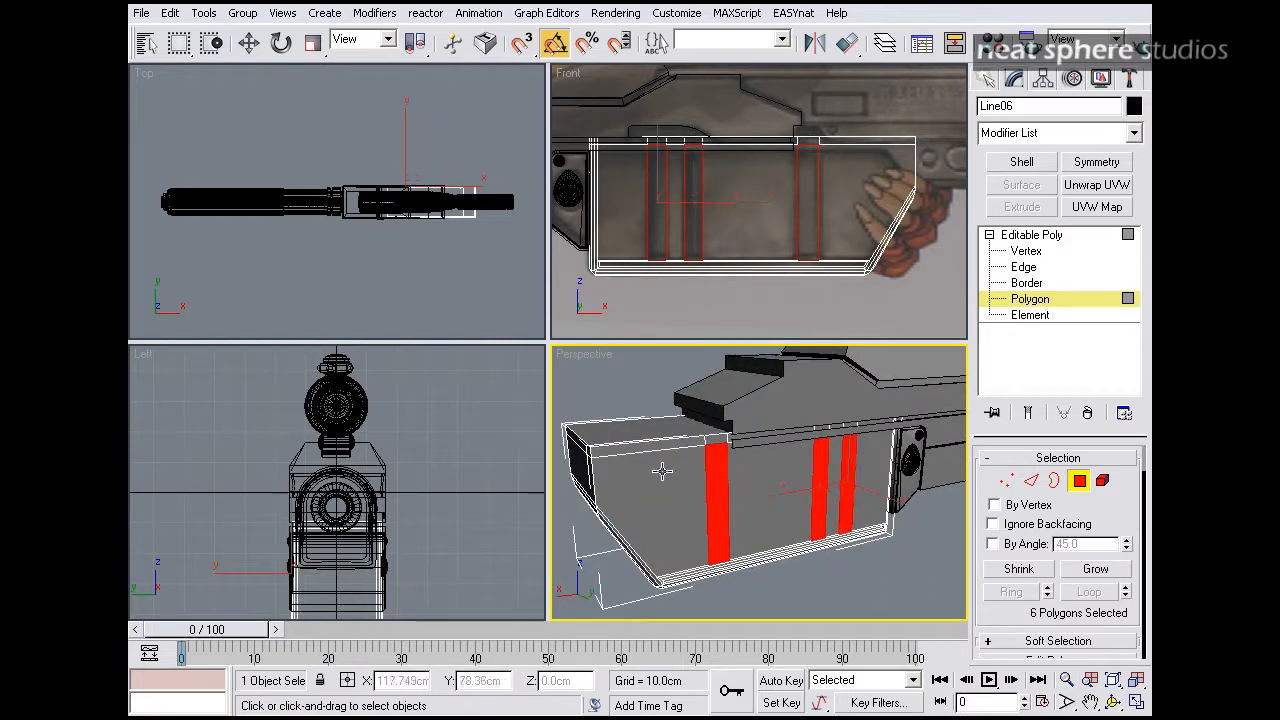
- Extrude the six selected rib polygons inward along their local normals to recess them
scroll(1014, 615, "down", 5)
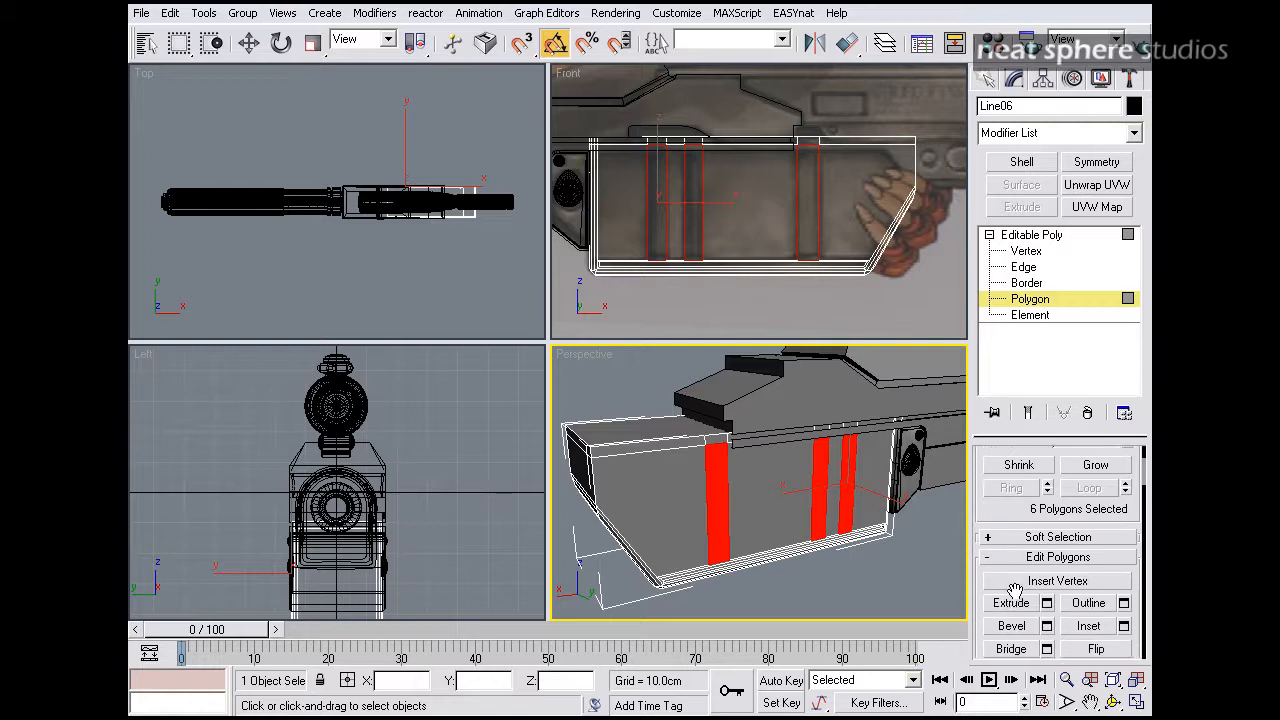
left_click(1046, 579)
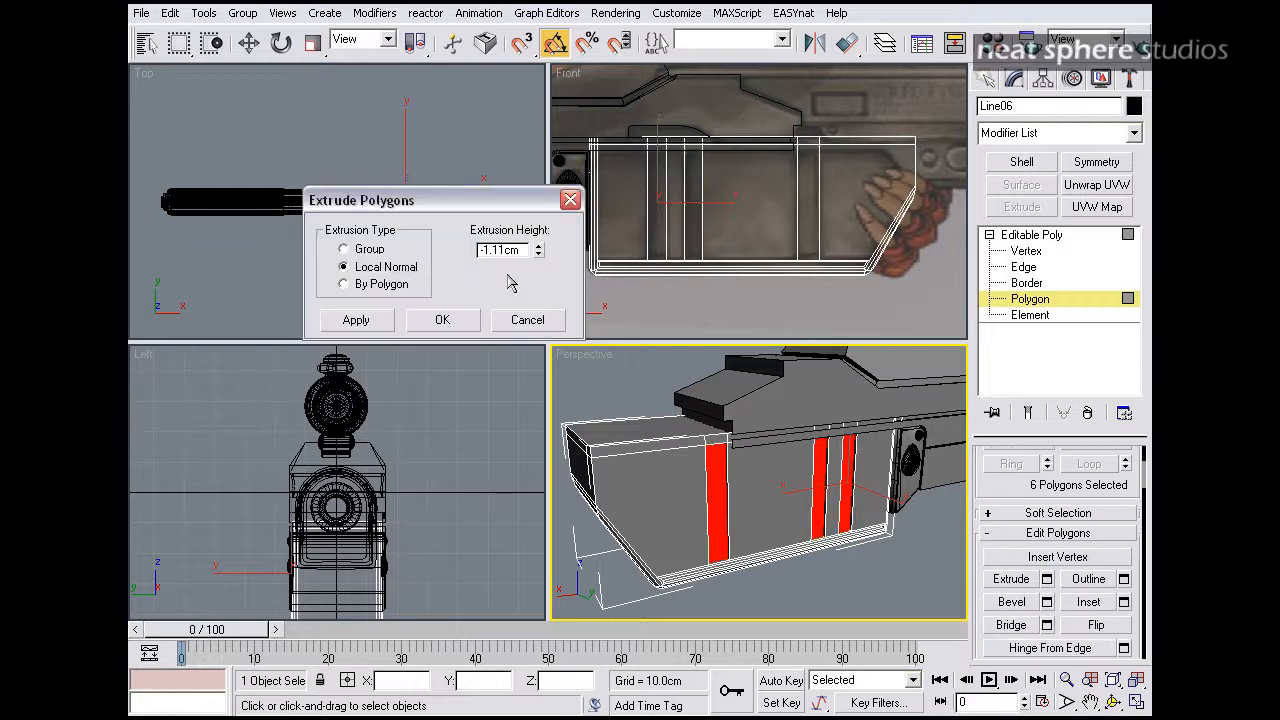
left_click_drag(538, 254, 541, 303)
left_click(445, 327)
- Select the six outer vertical edges of the three recessed grooves on one side of the housing
middle_click_drag(832, 482, 778, 497, "alt")
mouse_move(668, 509)
middle_mouse_down()
mouse_move(706, 526)
mouse_move(697, 560)
mouse_move(638, 560)
mouse_move(941, 558)
middle_mouse_up()
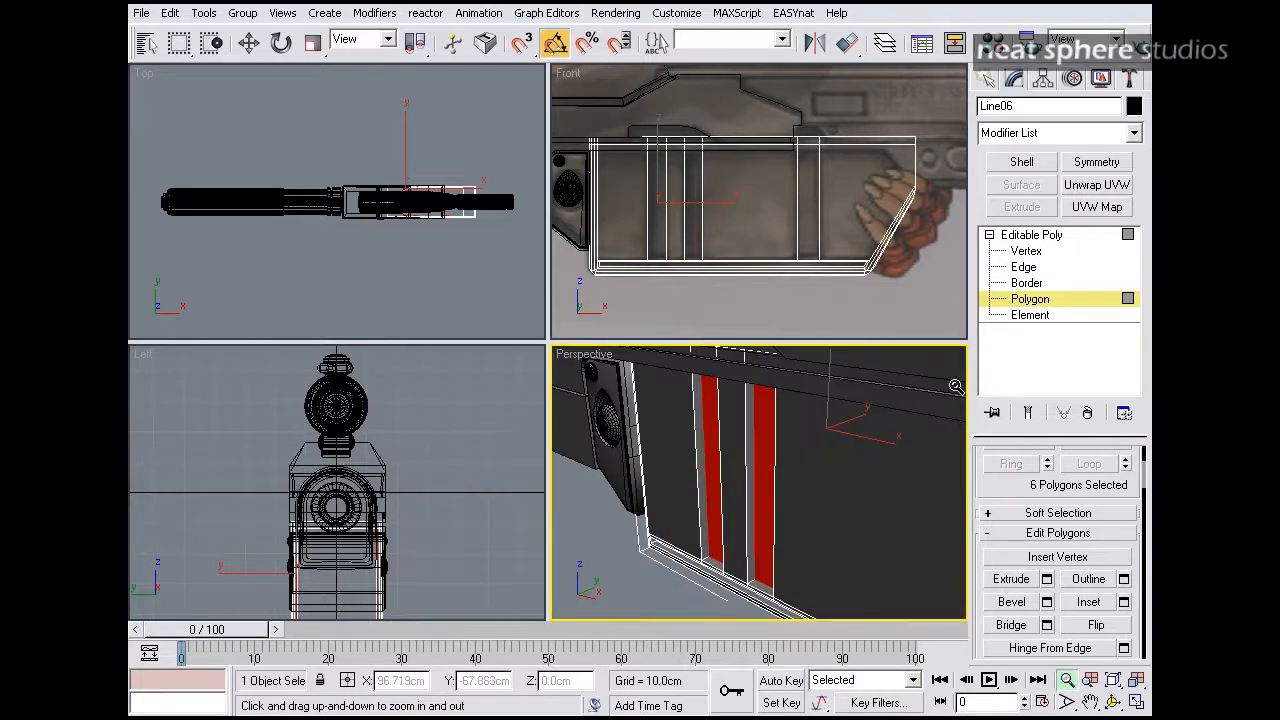
key("2")
left_click(697, 481)
left_click(746, 501, "ctrl")
left_click(775, 503, "ctrl")
middle_click_drag(860, 535, 677, 531, "alt")
left_click(768, 511, "ctrl")
left_click(853, 521, "ctrl")
- Add the six outer vertical groove edges on the housing's other side to the edge selection
scroll(692, 528, "down", 5)
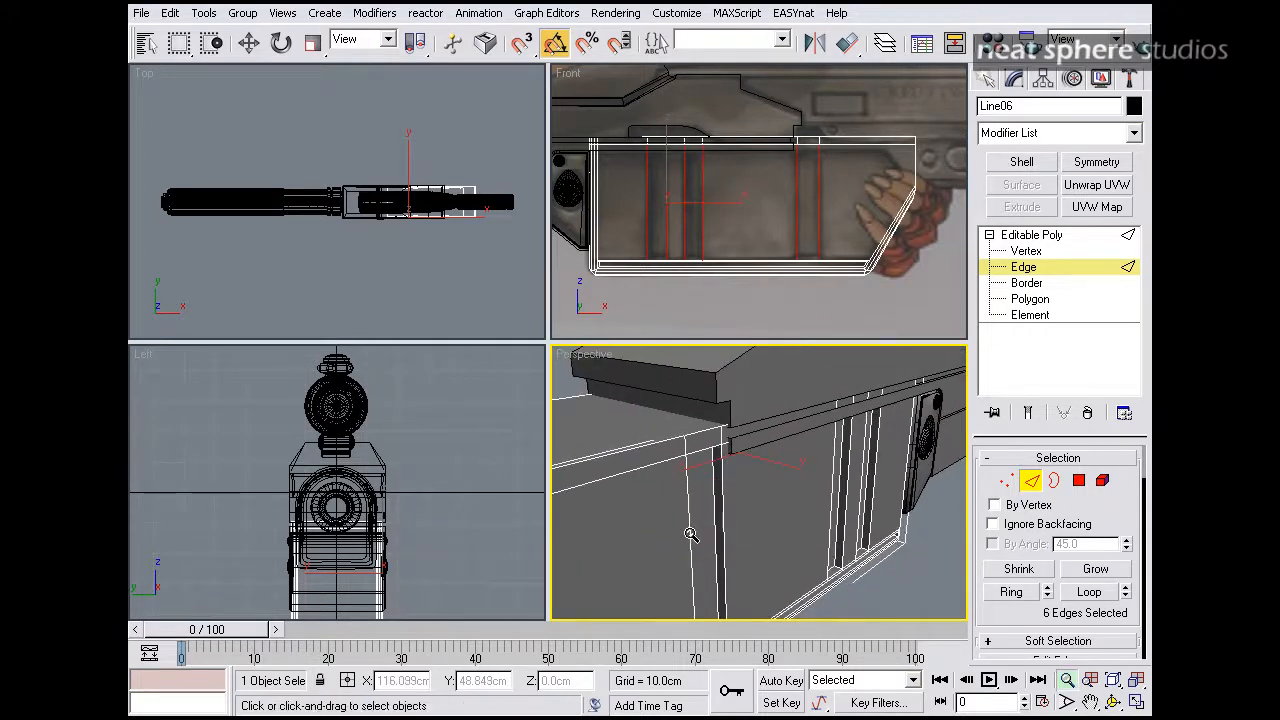
left_click(690, 535, "ctrl")
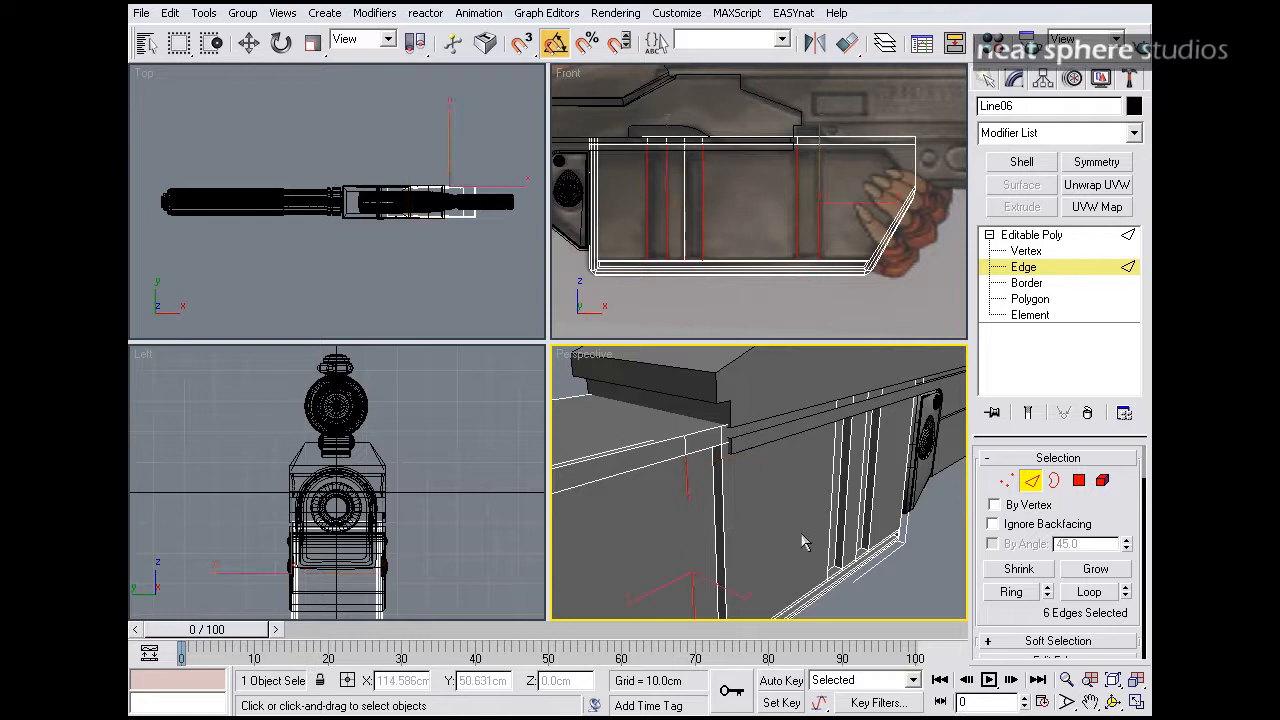
left_click(723, 526, "ctrl")
key("ctrl+z")
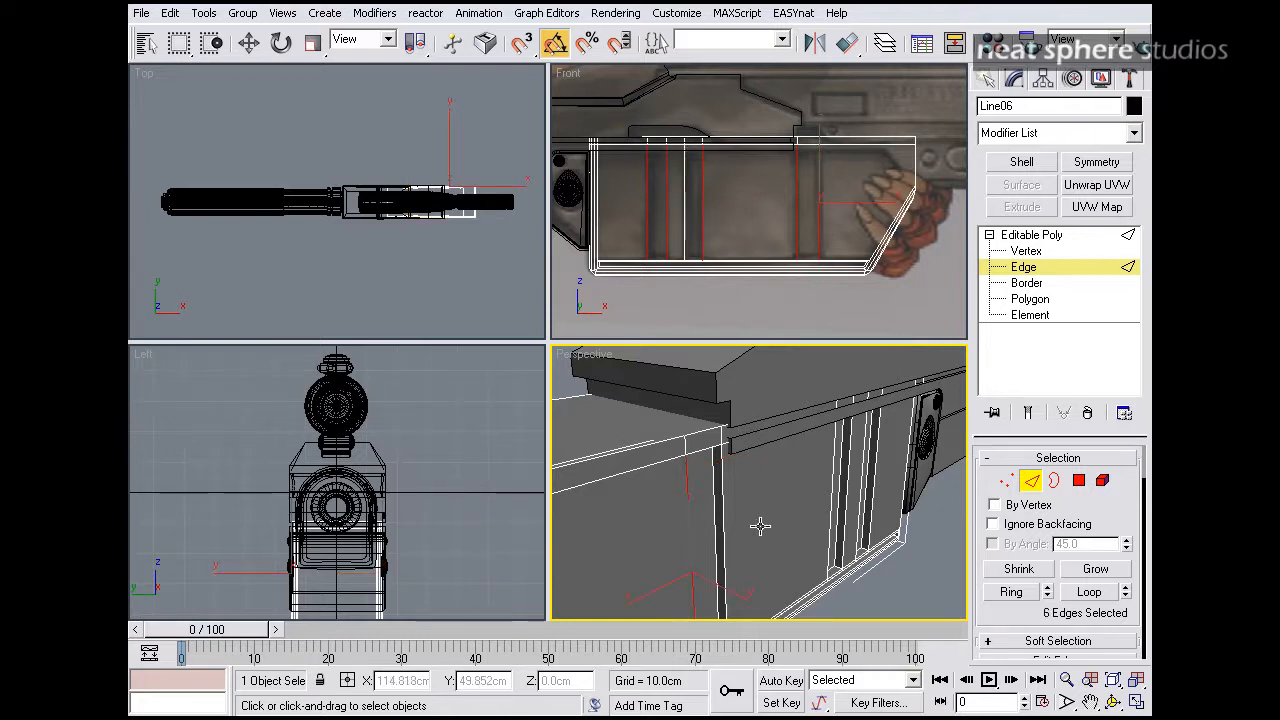
left_click(722, 527, "ctrl")
left_click(716, 526, "ctrl")
mouse_move(716, 526)
middle_mouse_down("alt")
mouse_move(777, 535)
mouse_move(666, 535)
mouse_move(760, 528)
mouse_move(737, 528)
middle_mouse_up("alt")
left_click(699, 535, "ctrl")
left_click(741, 531, "ctrl")
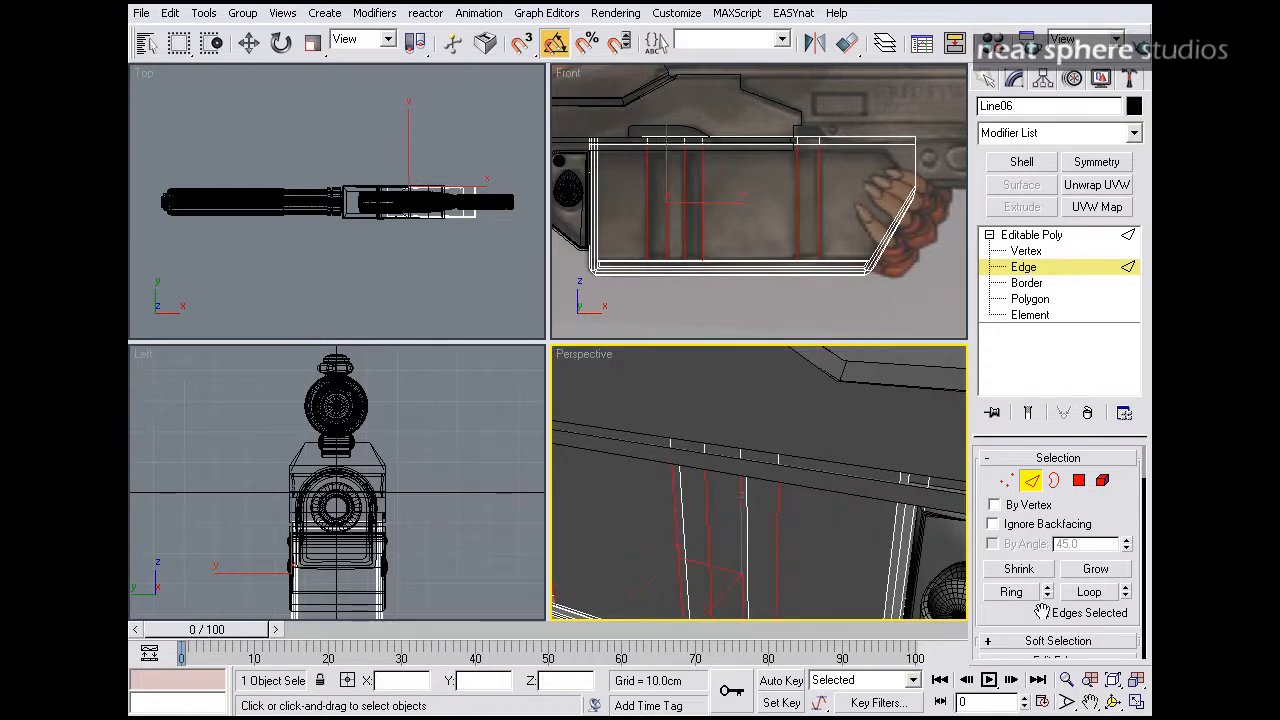
- Chamfer the twelve selected groove edges by 0.334 cm
scroll(1030, 615, "down", 4)
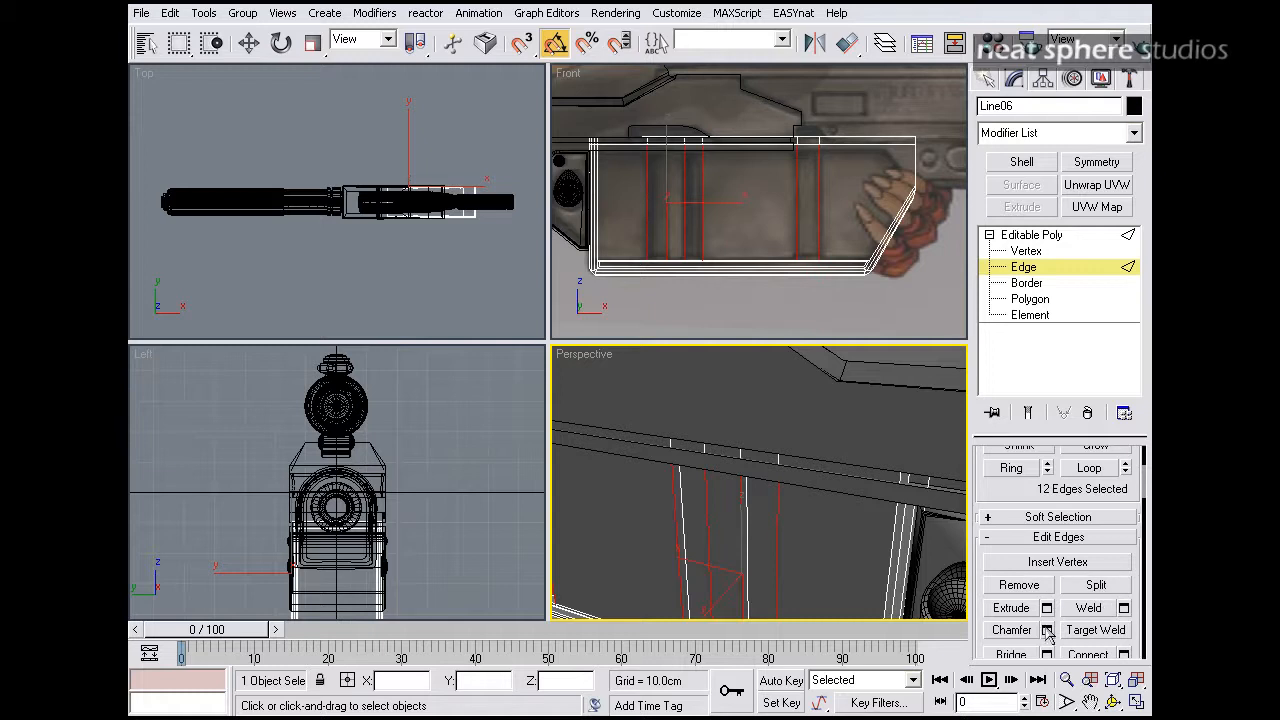
left_click(1046, 630)
left_click_drag(400, 257, 389, 343)
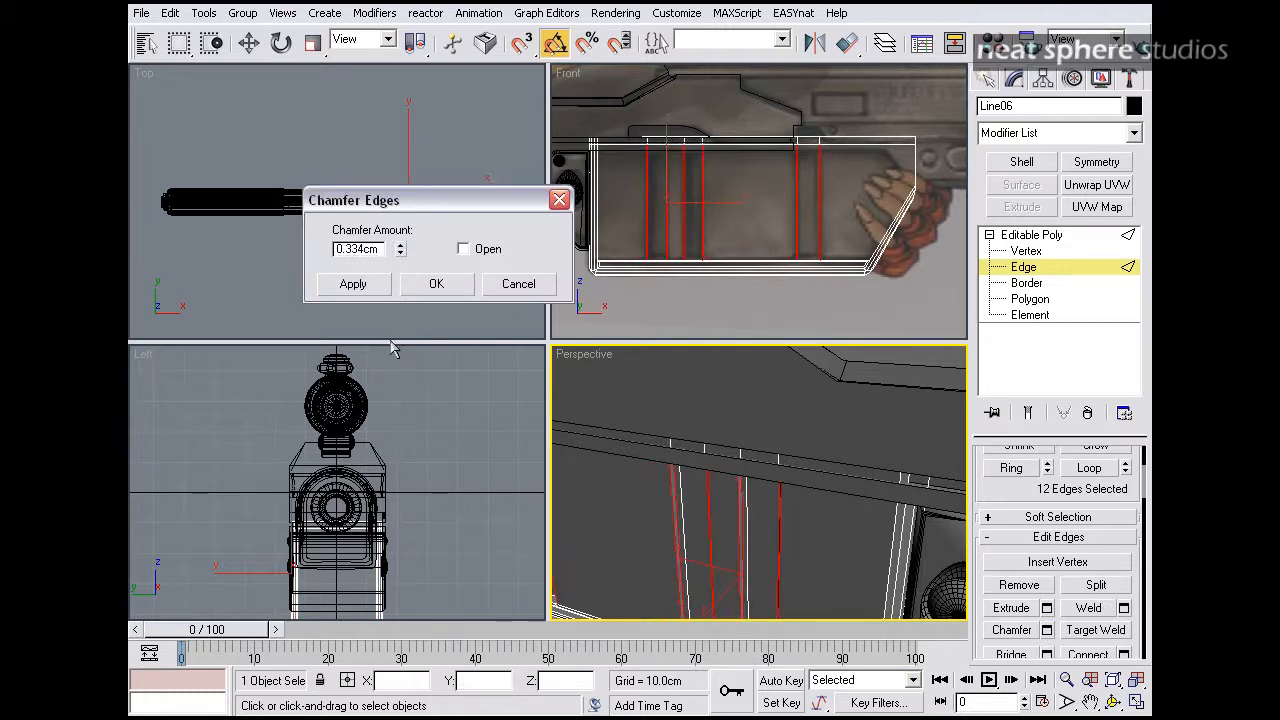
left_click(436, 289)
mouse_move(705, 497)
middle_mouse_down("alt")
mouse_move(782, 440)
mouse_move(777, 463)
mouse_move(697, 485)
middle_mouse_up("alt")
middle_click_drag(697, 485, 744, 451, "ctrl+alt")
left_click(875, 369)
- Leave sub-object editing, maximize the perspective view and hide the edge overlay to examine the grooves' shading
left_click(1026, 252)
left_click(1006, 480)
left_click(1137, 702)
middle_click_drag(631, 329, 620, 396, "alt")
key("F4")
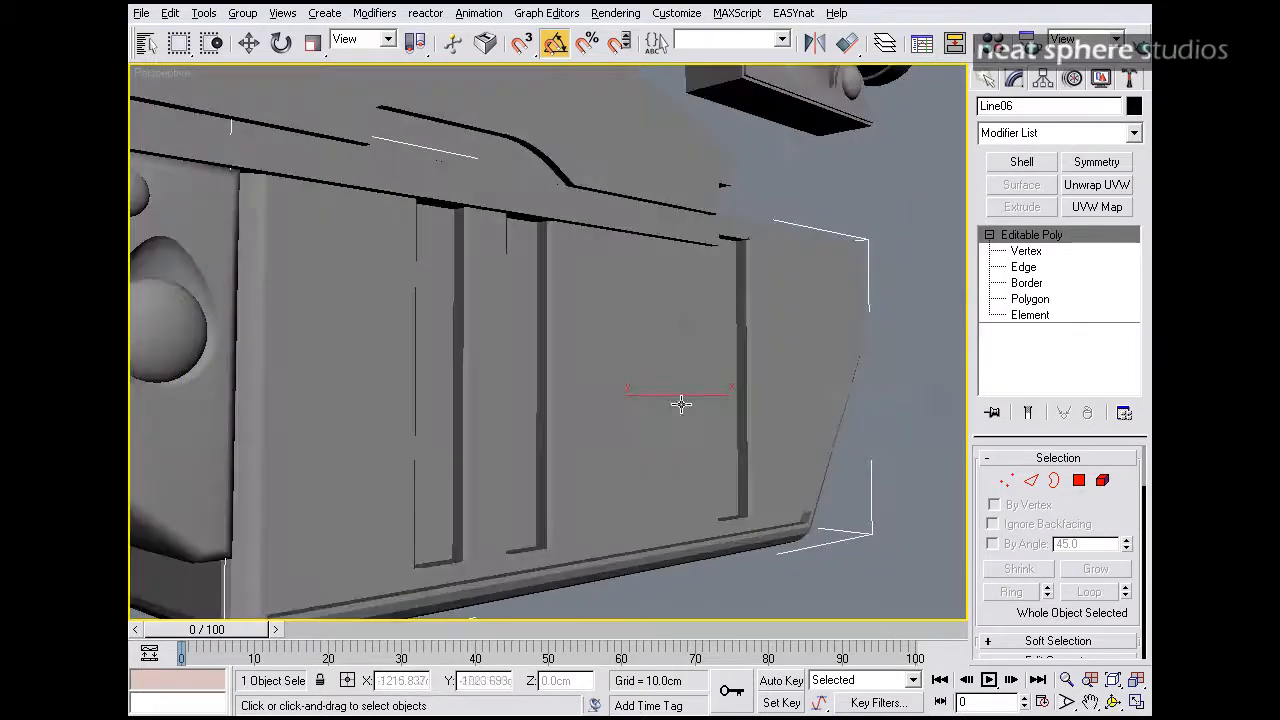
- Select the entire housing element and auto-smooth it with a 45-degree threshold
left_click(1103, 481)
left_click(810, 423)
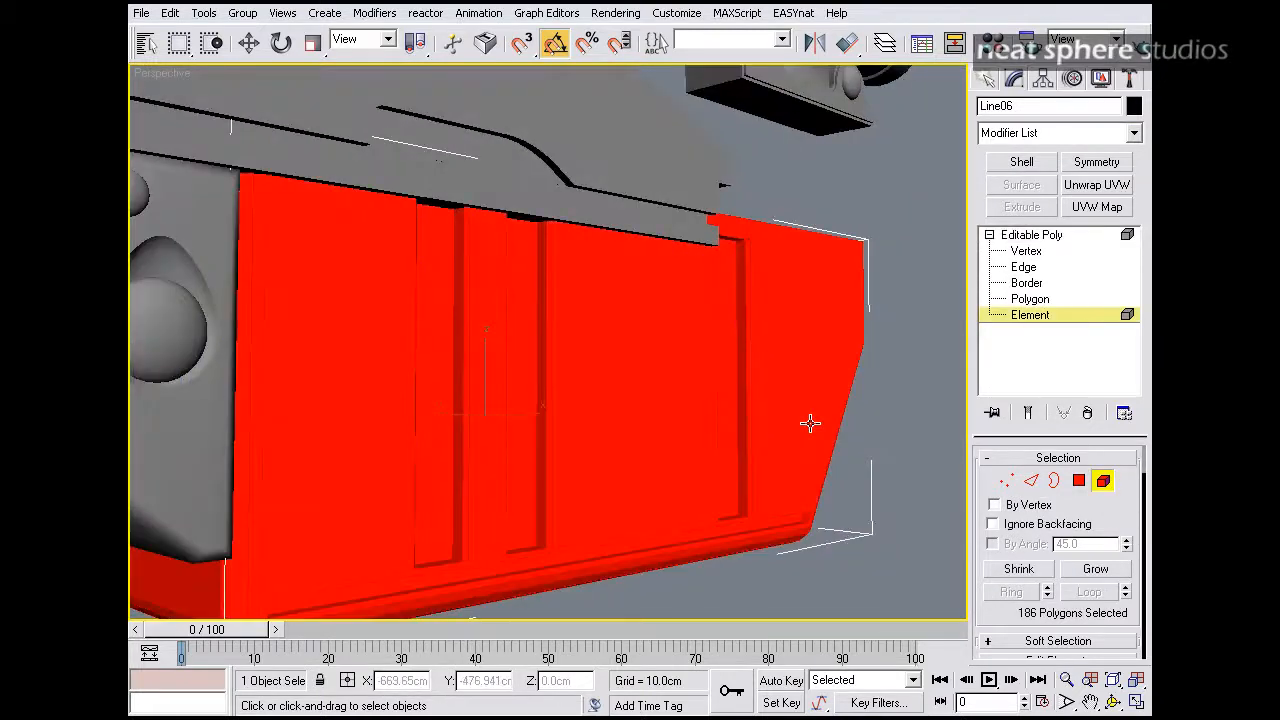
mouse_move(977, 588)
left_mouse_down()
mouse_move(981, 506)
mouse_move(960, 368)
left_mouse_up()
left_click(1020, 590)
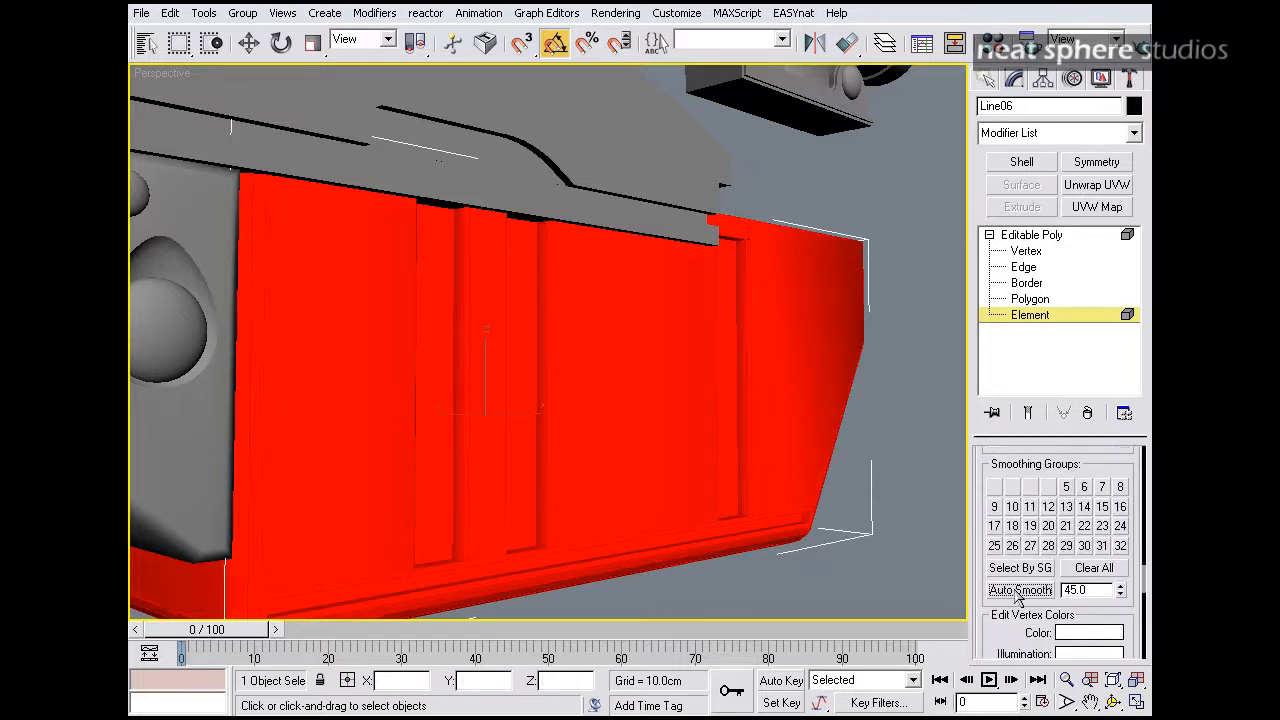
left_click(1010, 314)
- Restore the four-viewport layout, isolate the lower housing and show its edges over the shaded surface
key("alt+z")
left_click_drag(829, 309, 747, 390)
middle_click_drag(747, 390, 622, 423, "alt")
right_click(627, 391)
key("alt+w")
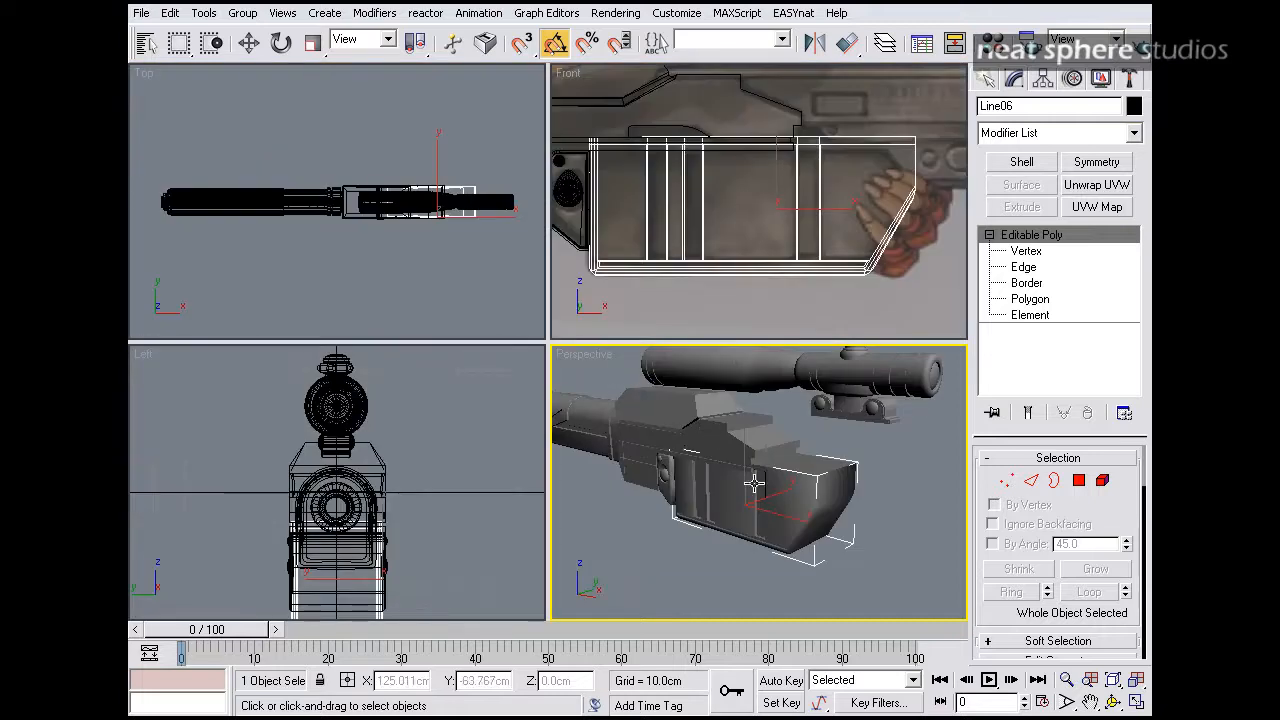
right_click(792, 488)
left_click(850, 318)
middle_click_drag(776, 437, 730, 428, "alt")
key("F4")
middle_click_drag(860, 515, 795, 492, "alt")
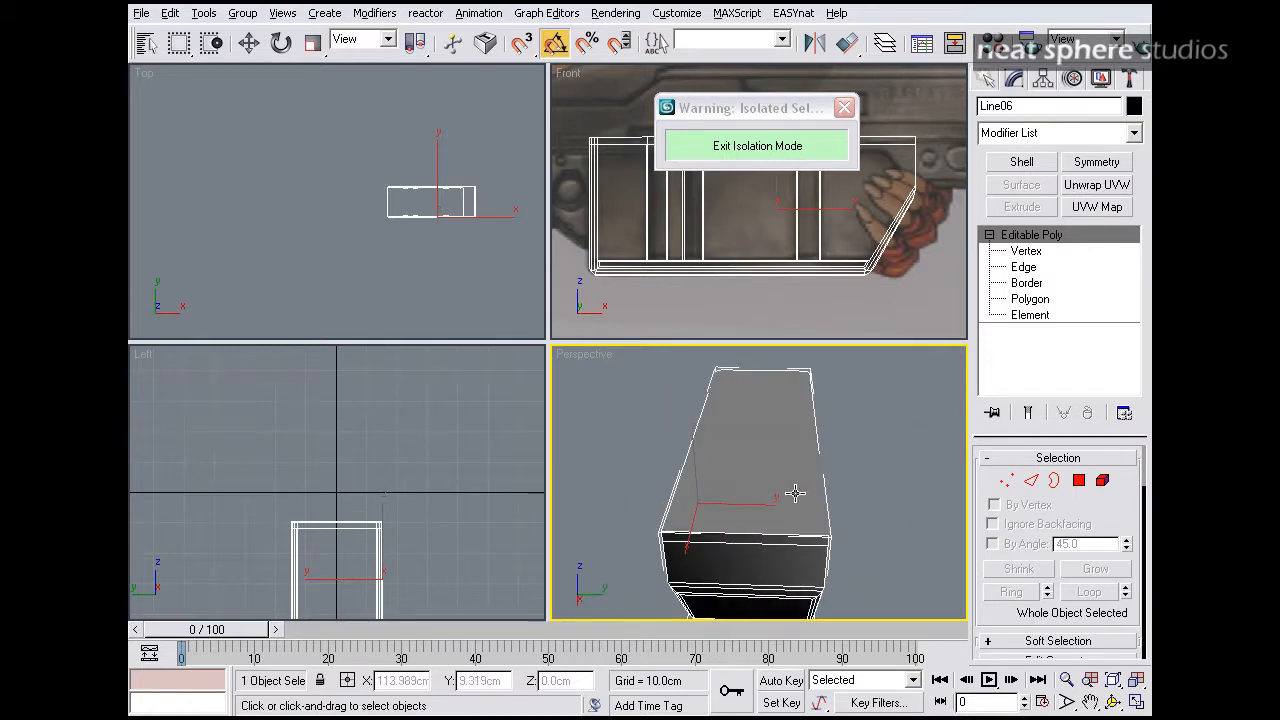
- Enter polygon editing on the lower housing and select its large top face
left_click(1080, 482)
left_click(887, 478)
left_click(782, 478)
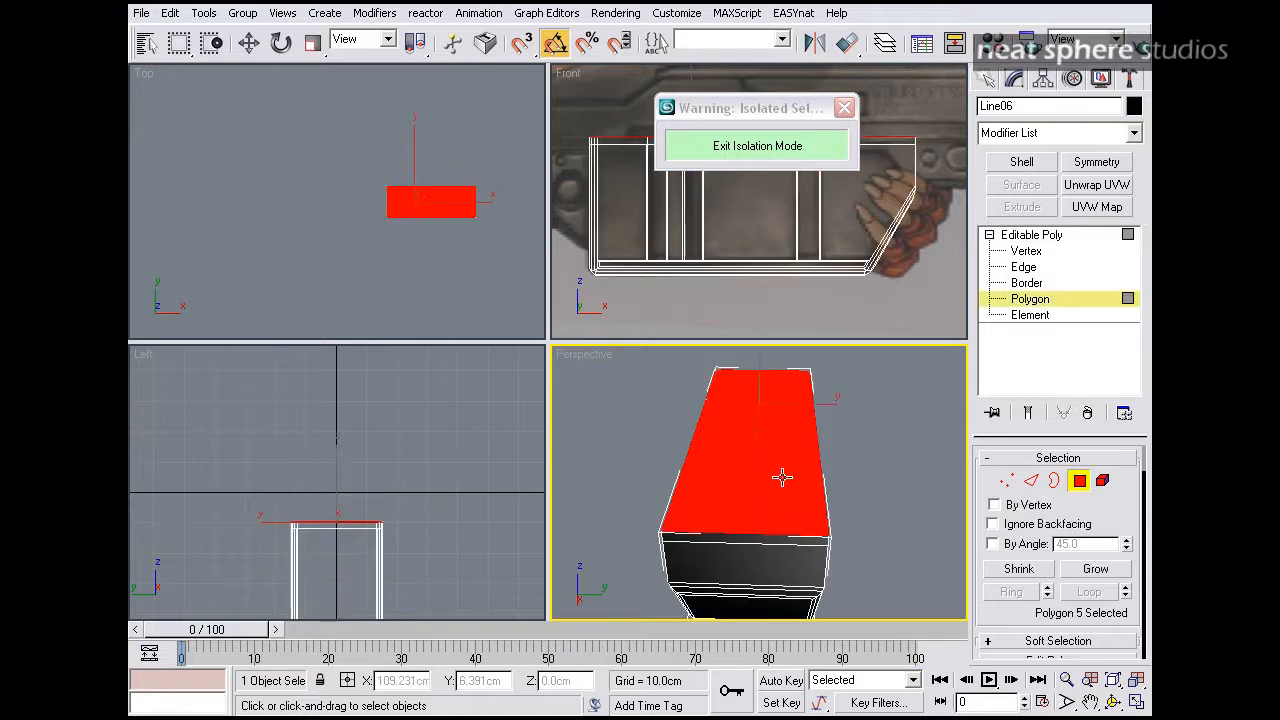
middle_click_drag(652, 480, 689, 489, "alt")
scroll(1108, 578, "down", 5)
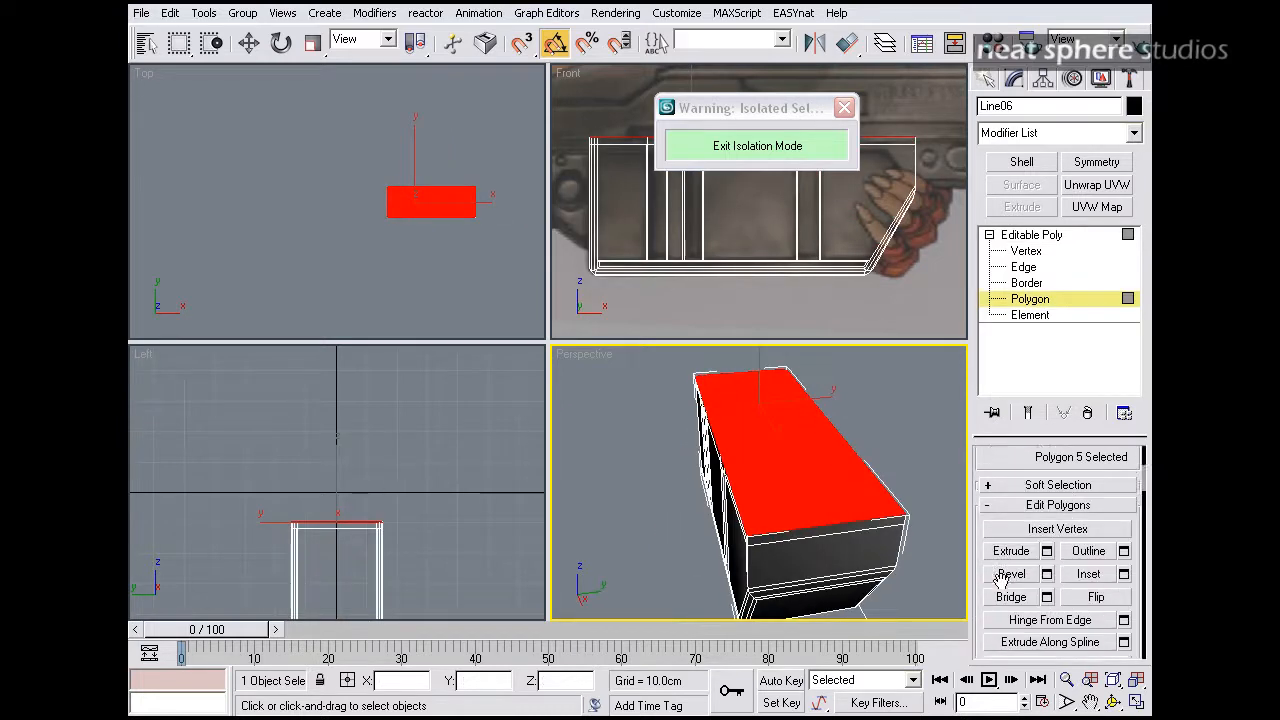
left_click(1124, 562)
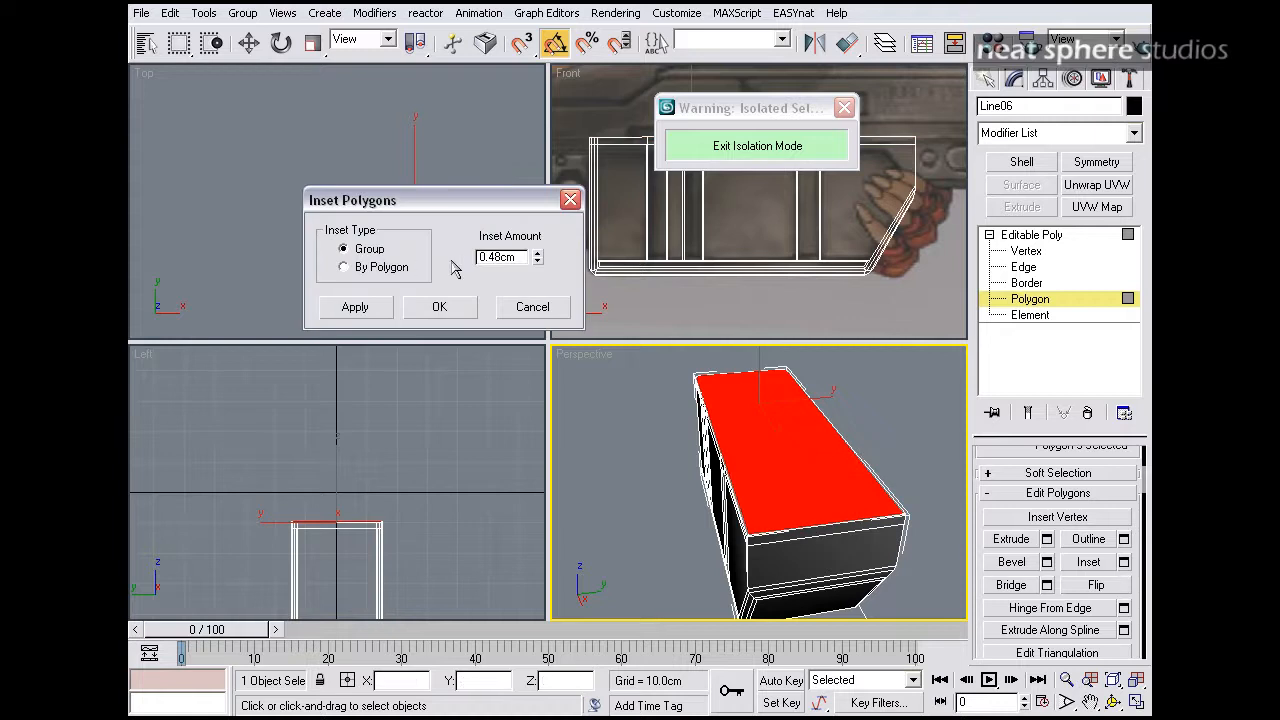
left_click_drag(539, 256, 536, 171)
middle_click_drag(667, 388, 993, 502, "alt")
middle_click_drag(794, 494, 798, 525)
key("alt+z")
left_click_drag(801, 532, 815, 474)
left_click(530, 308)
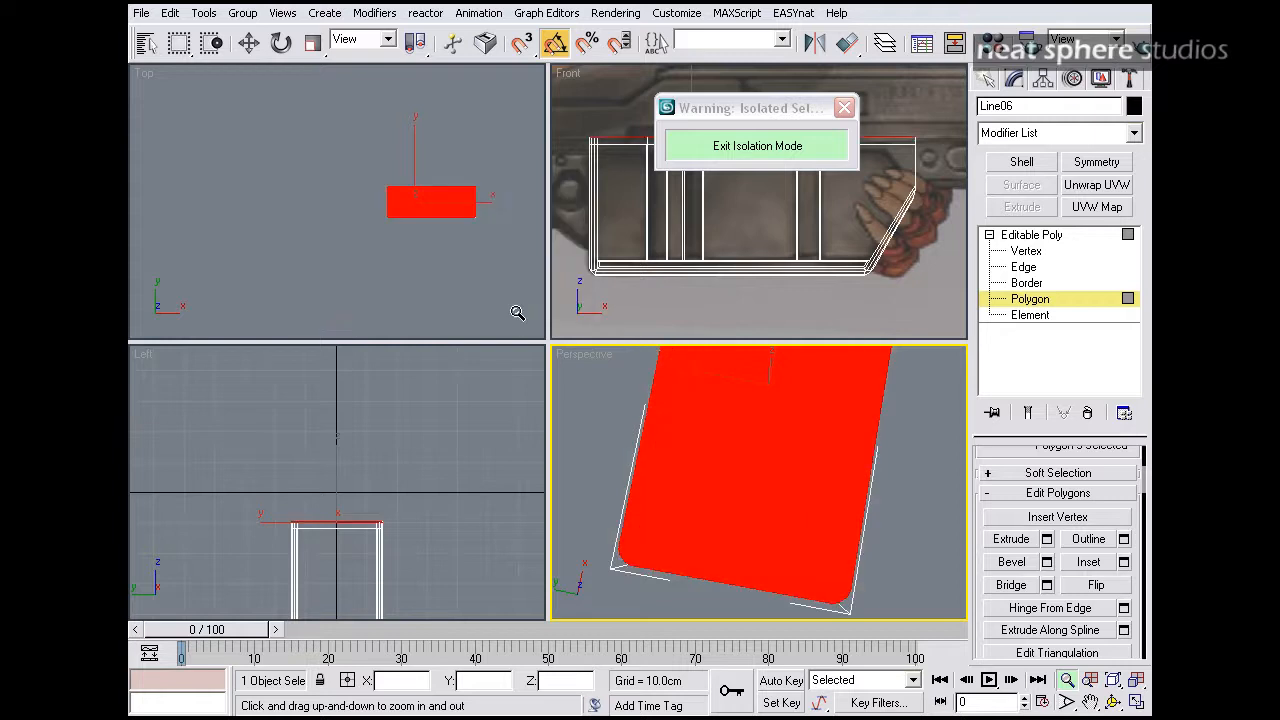
left_click_drag(729, 537, 749, 507)
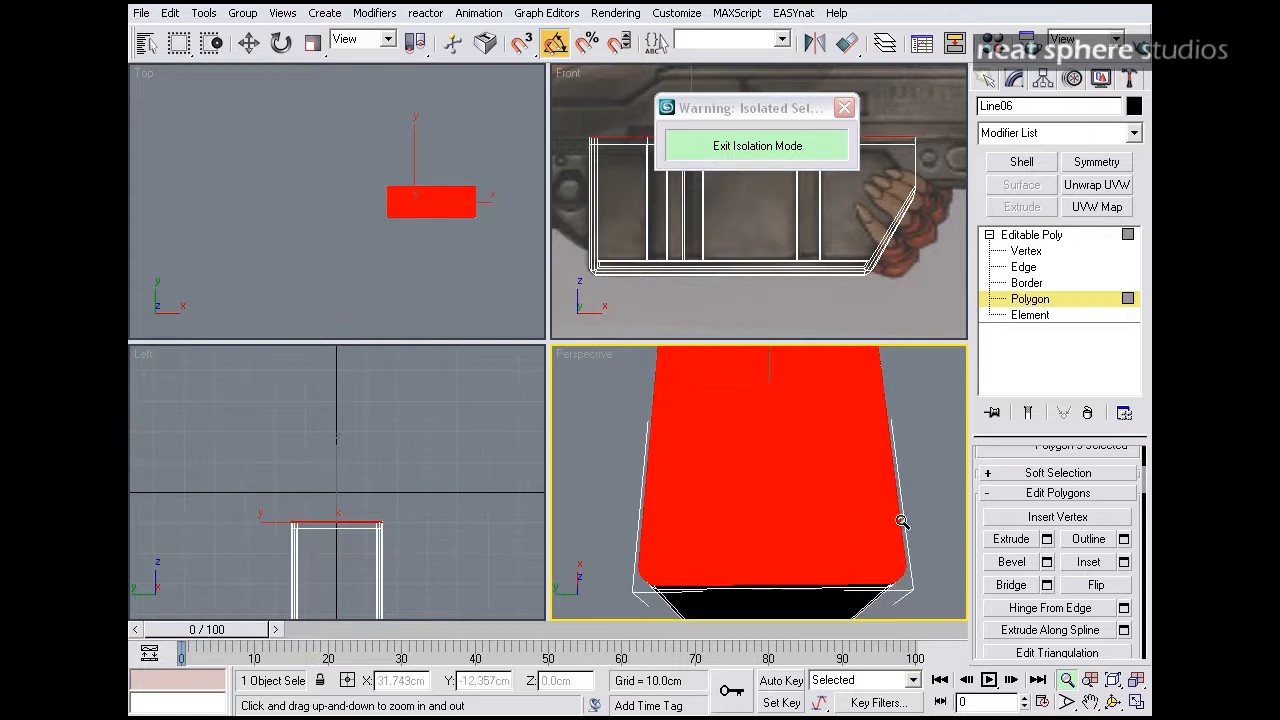
left_click(933, 515)
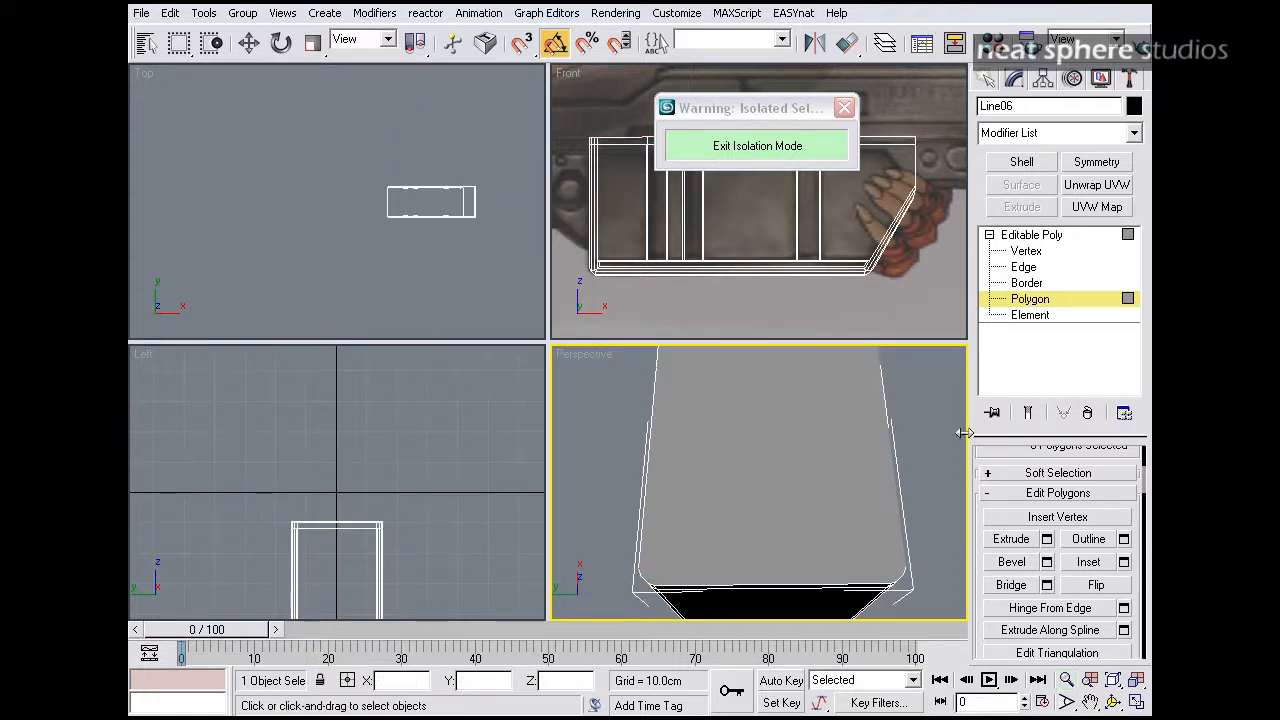
- Cut an edge straight across the top face between the inner ends of the two rounded corners
middle_click_drag(803, 537, 752, 540, "alt")
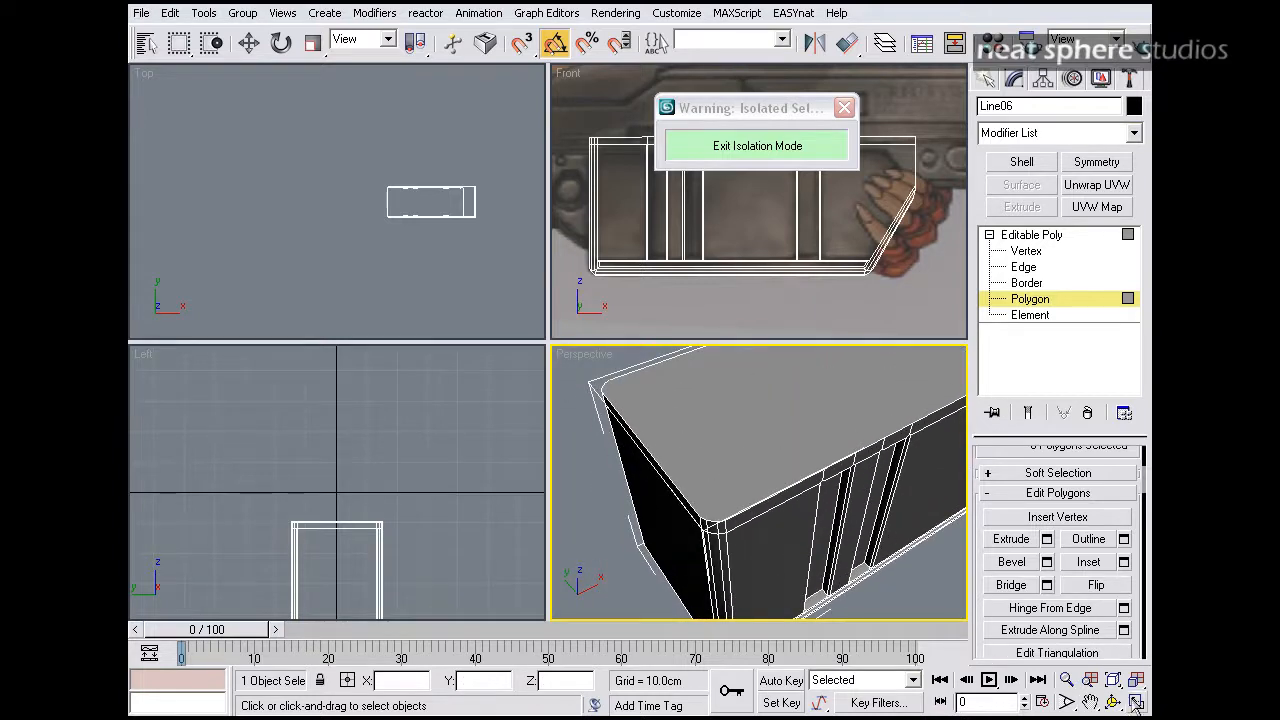
left_click(1137, 703)
scroll(985, 604, "down", 5)
scroll(980, 540, "down", 5)
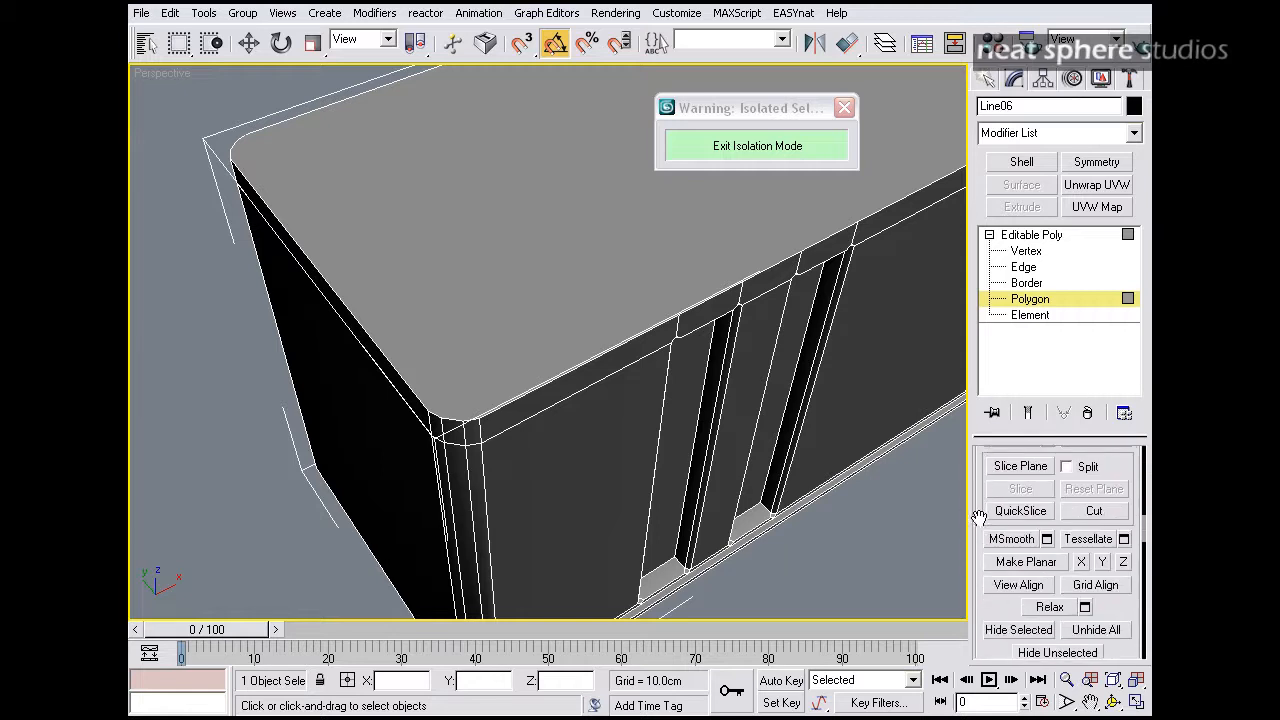
left_click(1090, 511)
left_click(479, 418)
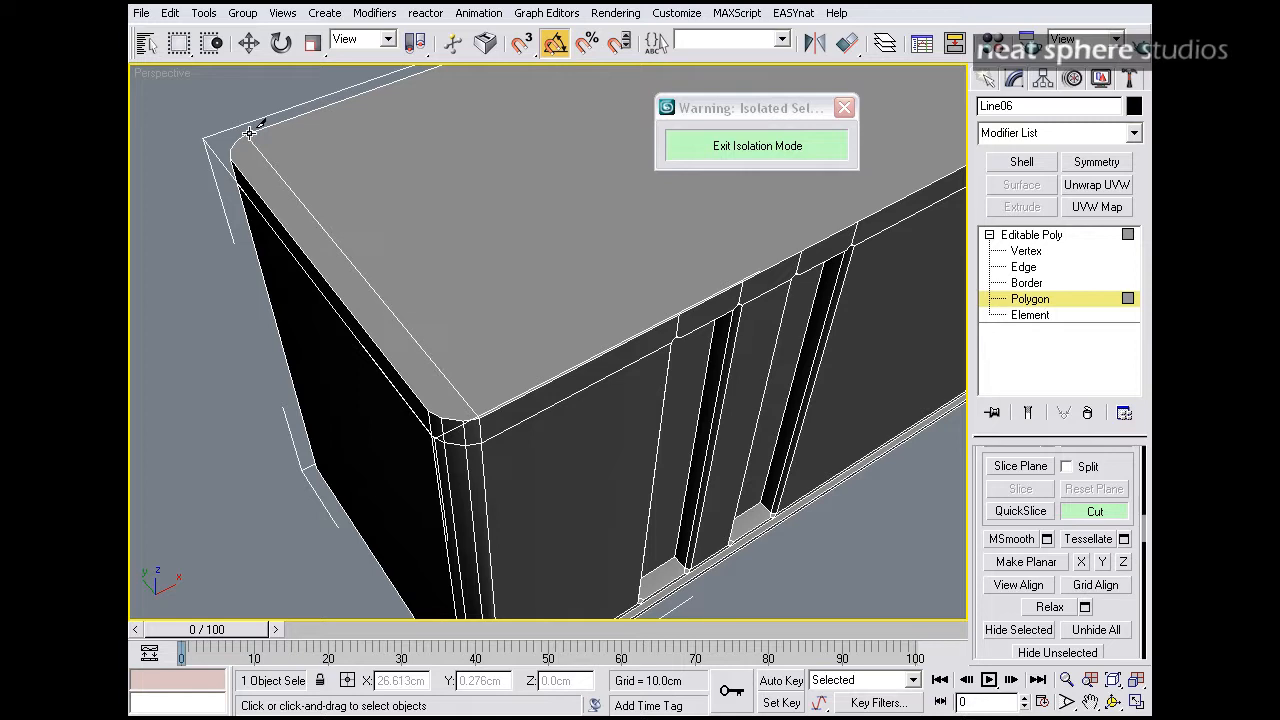
key("alt+z")
left_click_drag(513, 286, 506, 365)
middle_click_drag(635, 296, 478, 454)
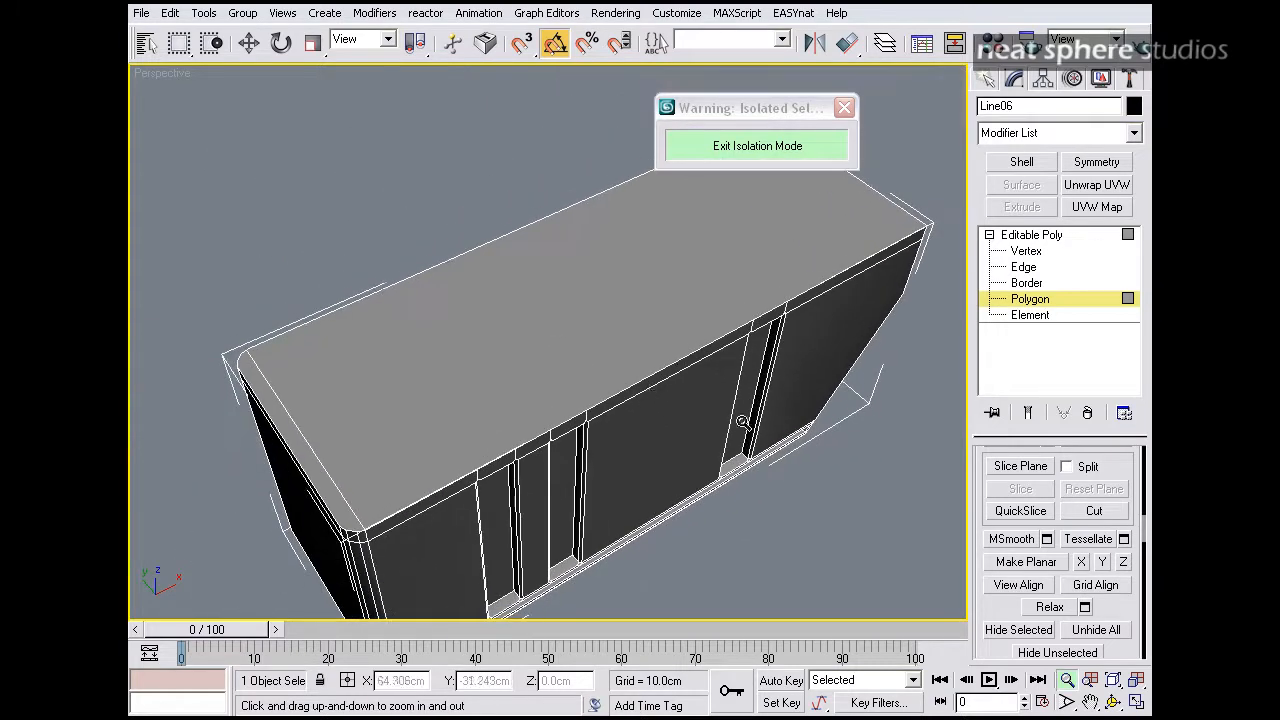
key("alt+c")
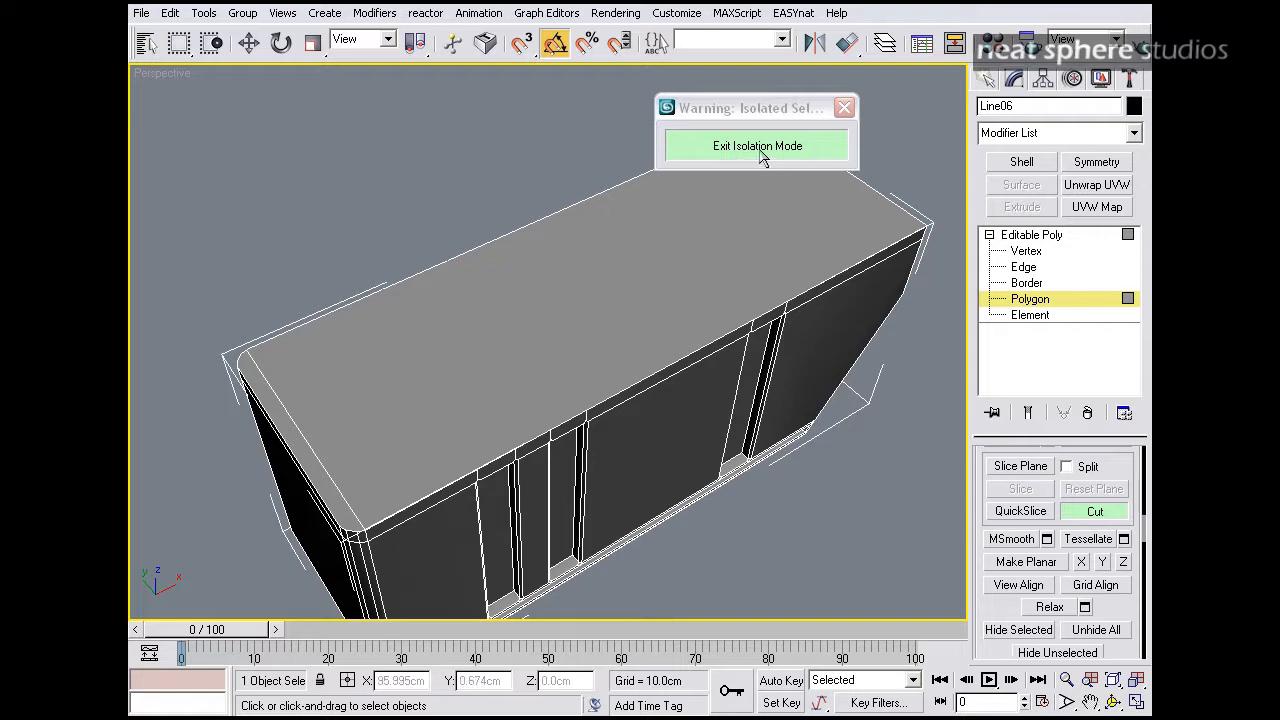
left_click(1136, 680)
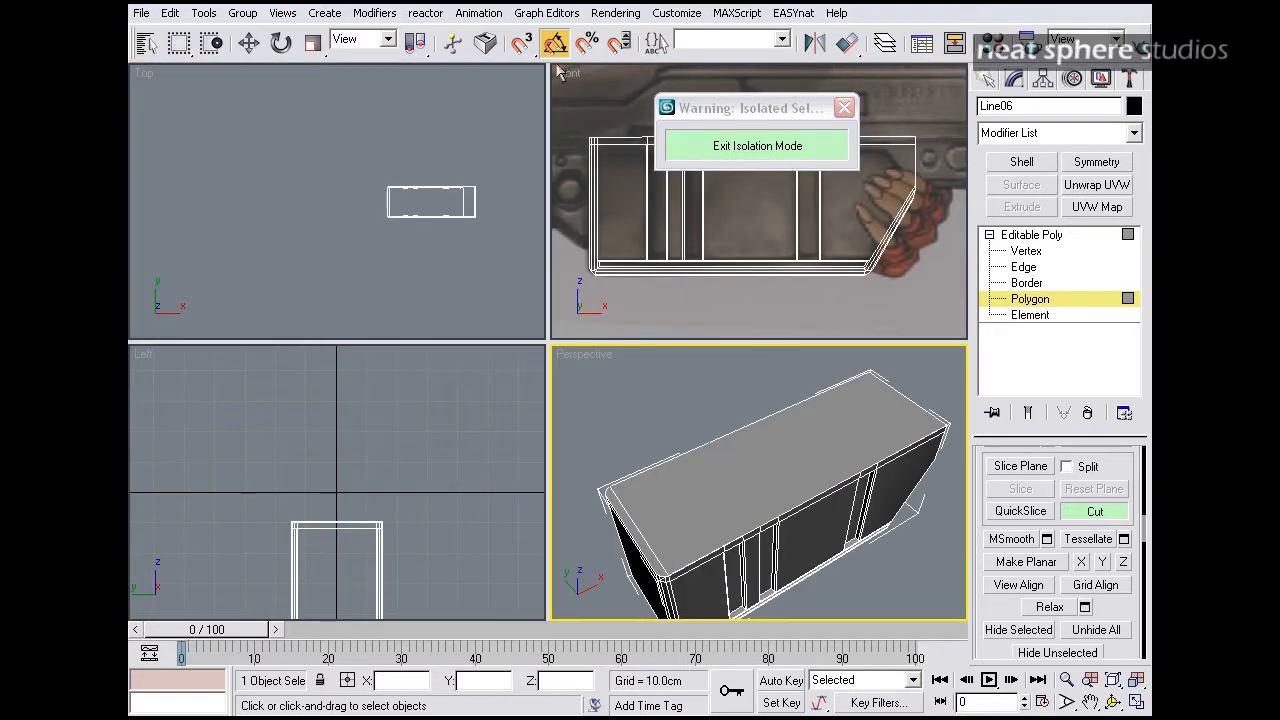
right_click(942, 501)
- Inset the large top polygon beside the new cut by 4.471 cm, using the By Polygon type
left_click(849, 434)
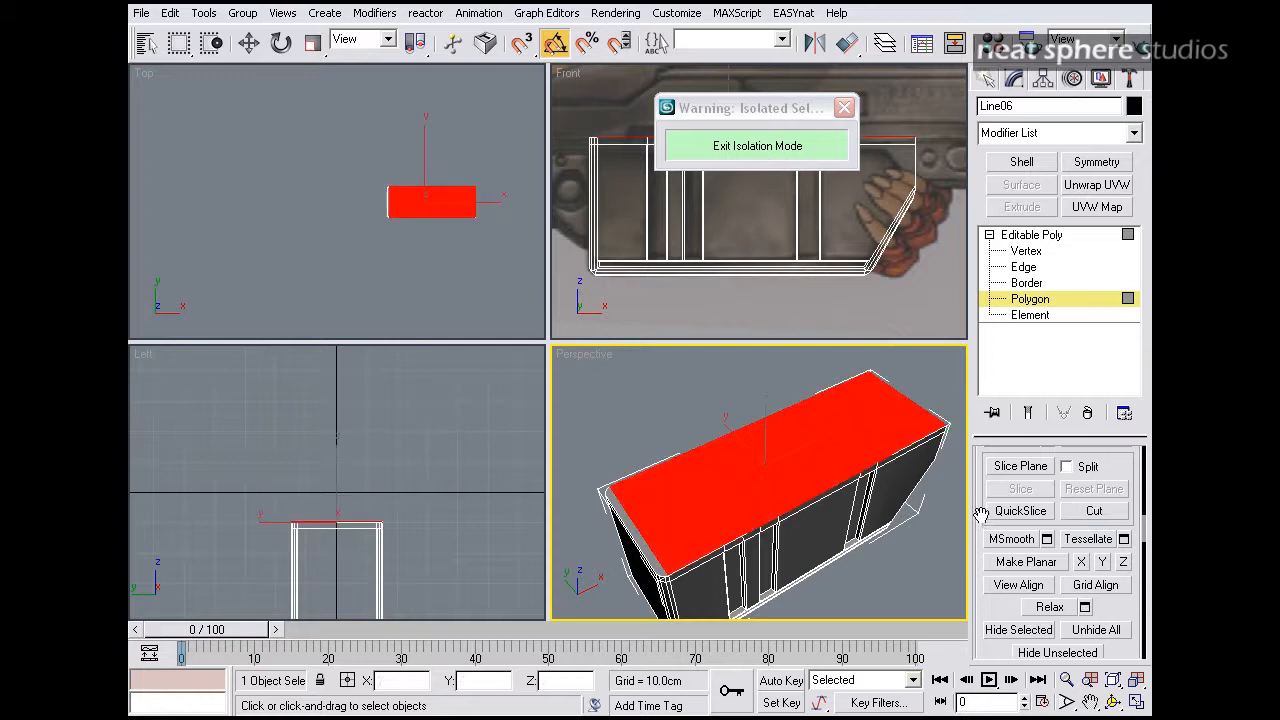
scroll(990, 515, "up", 5)
scroll(1128, 540, "up", 2)
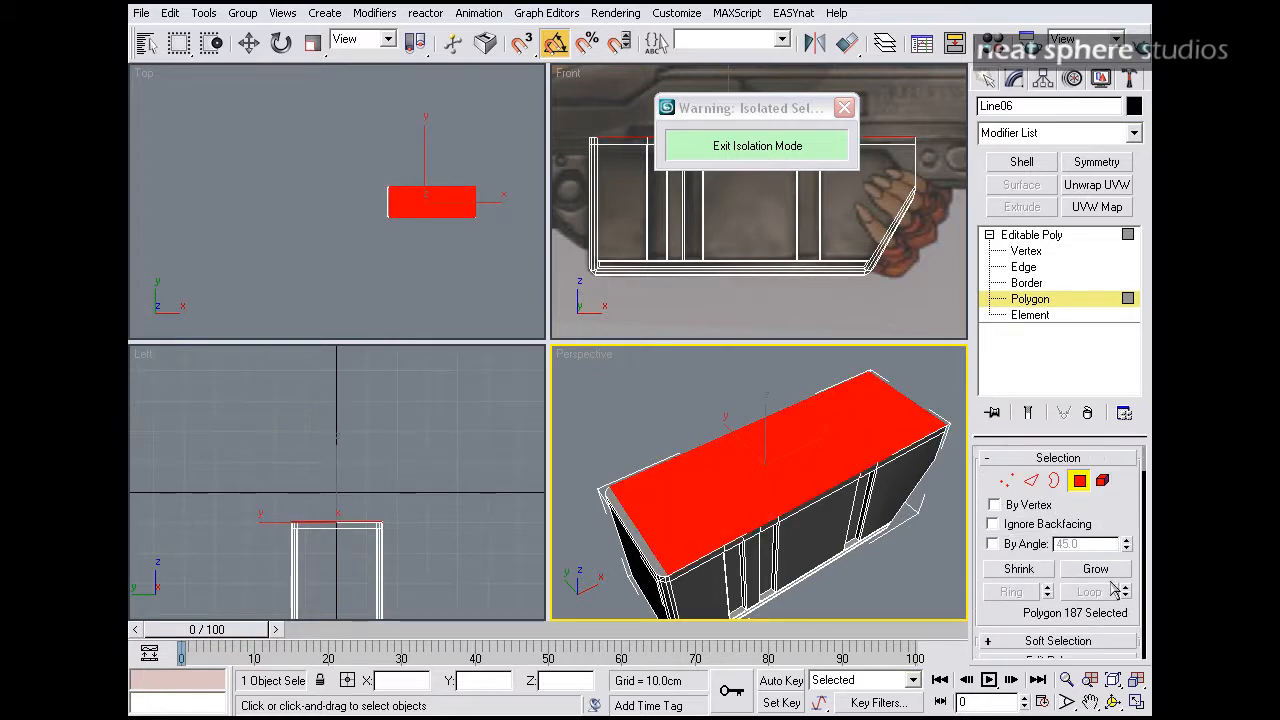
scroll(1122, 515, "down", 5)
left_click(1124, 486)
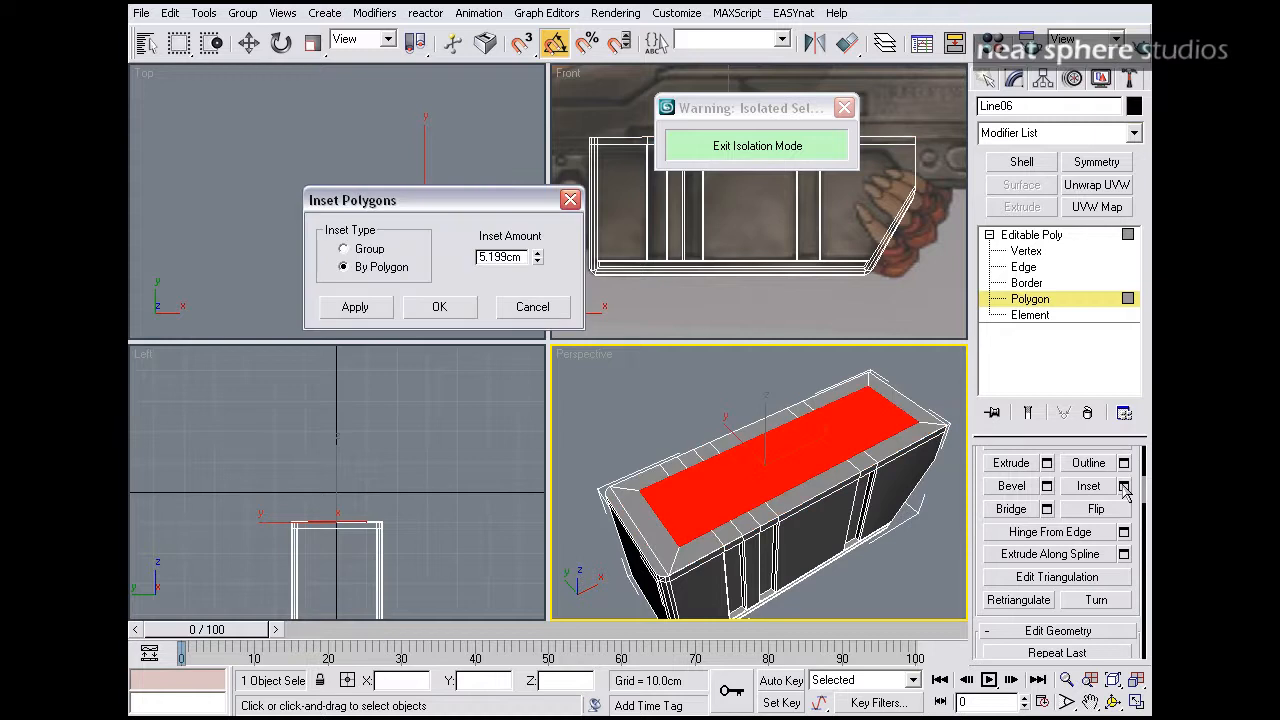
left_click_drag(538, 260, 535, 268)
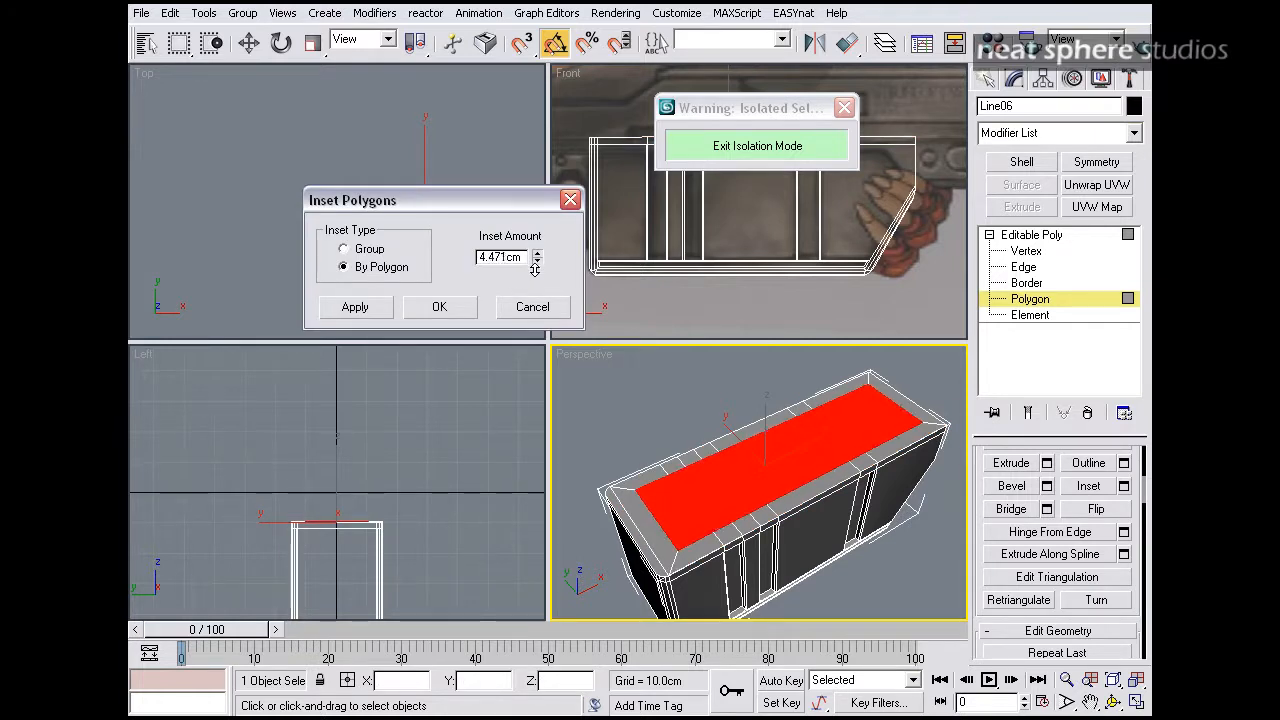
left_click(440, 307)
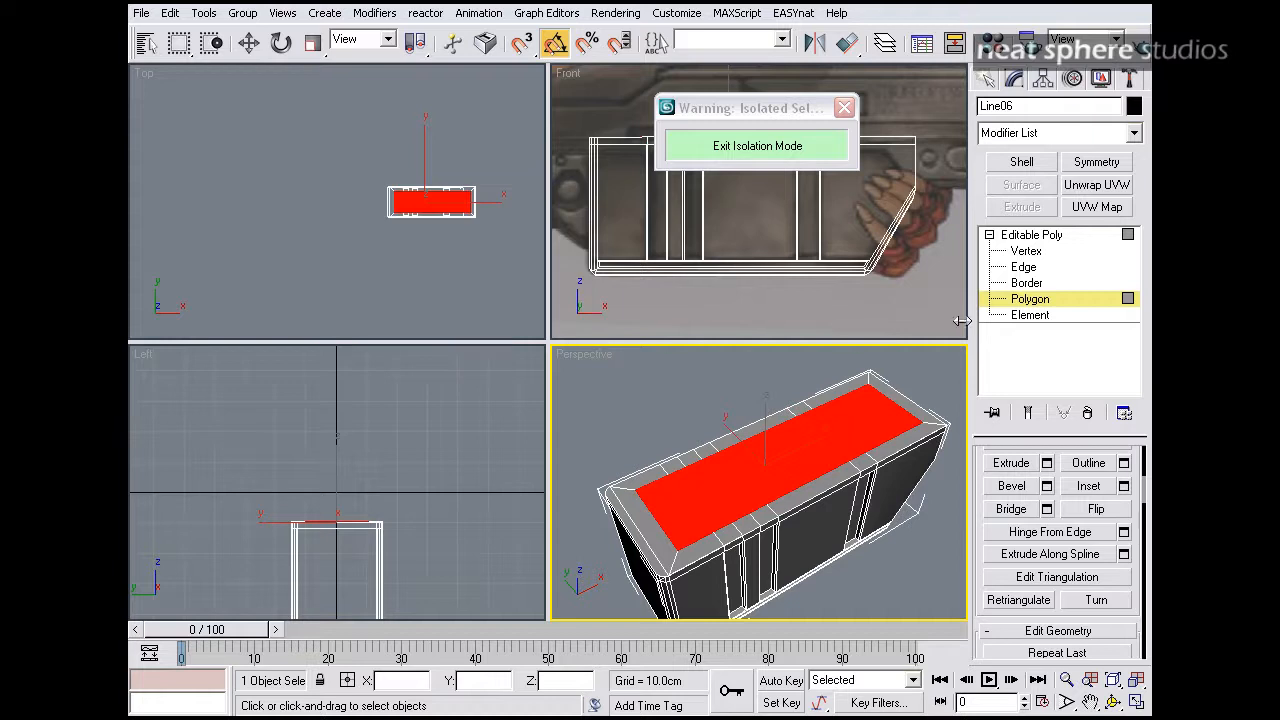
- Move the inset's two short end edges outward toward the housing's ends, placing the one at the rounded end at X 31.471 cm
left_click(1025, 267)
left_click(655, 517)
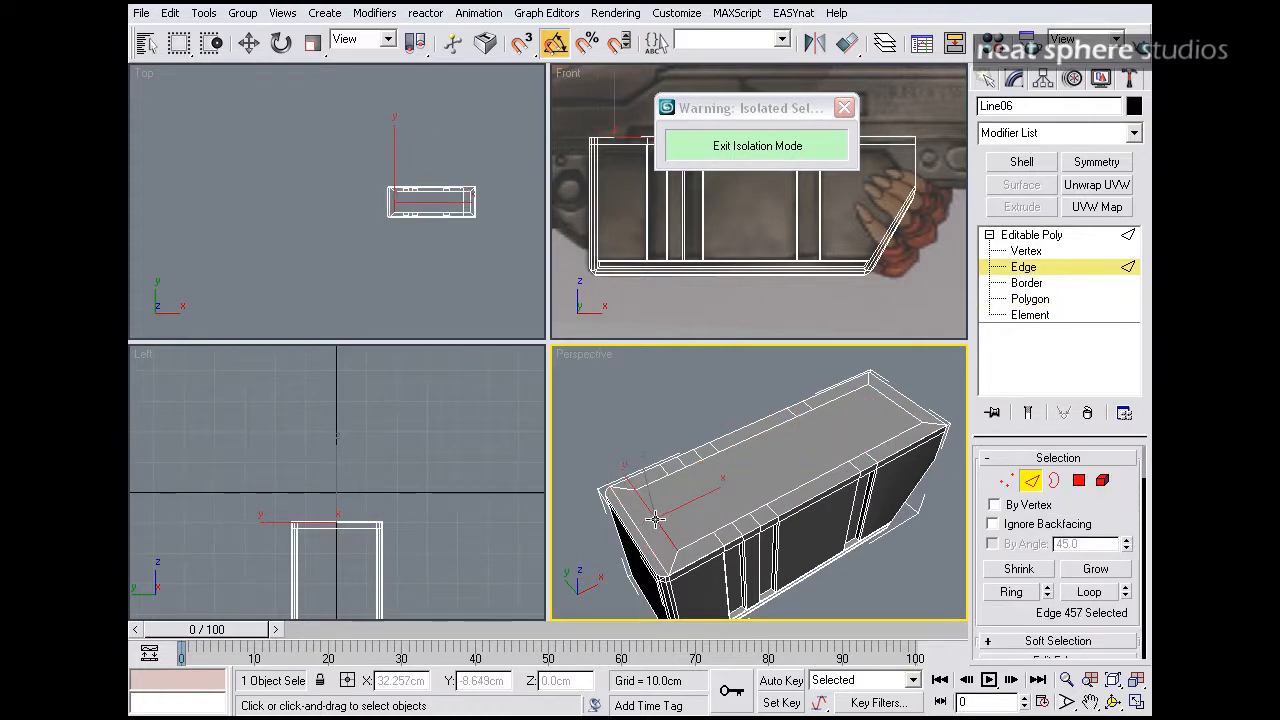
key("w")
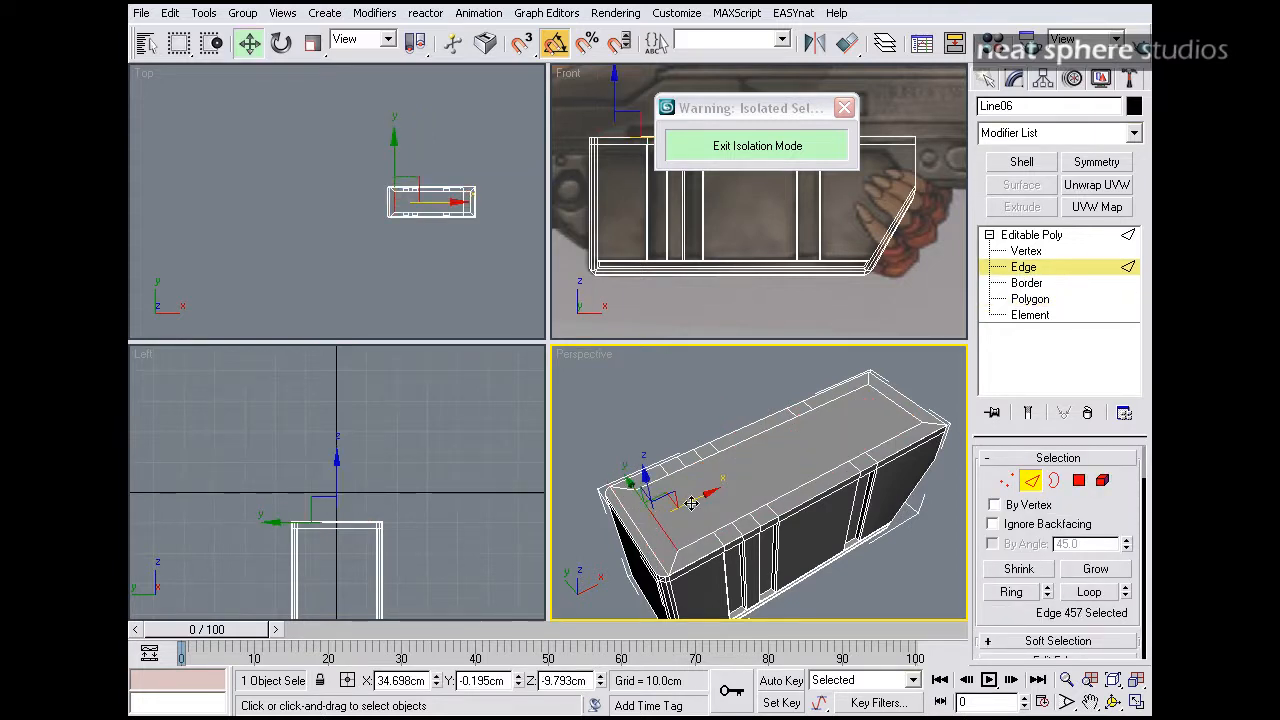
left_click_drag(681, 502, 666, 507)
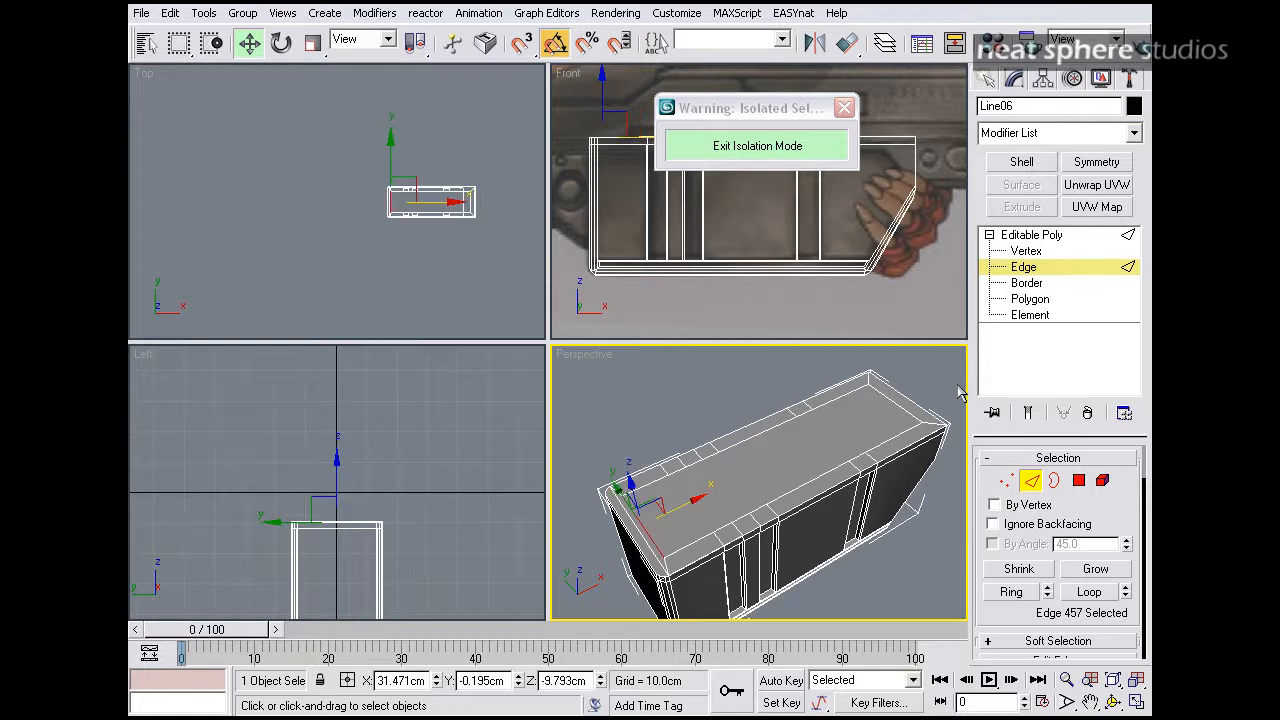
left_click(893, 394)
middle_click_drag(895, 411, 826, 460, "alt")
left_click_drag(910, 405, 920, 405)
middle_click_drag(643, 479, 790, 445, "alt")
- Return to polygon editing and select the inset polygon on the housing's top
left_click(1079, 481)
left_click(772, 446)
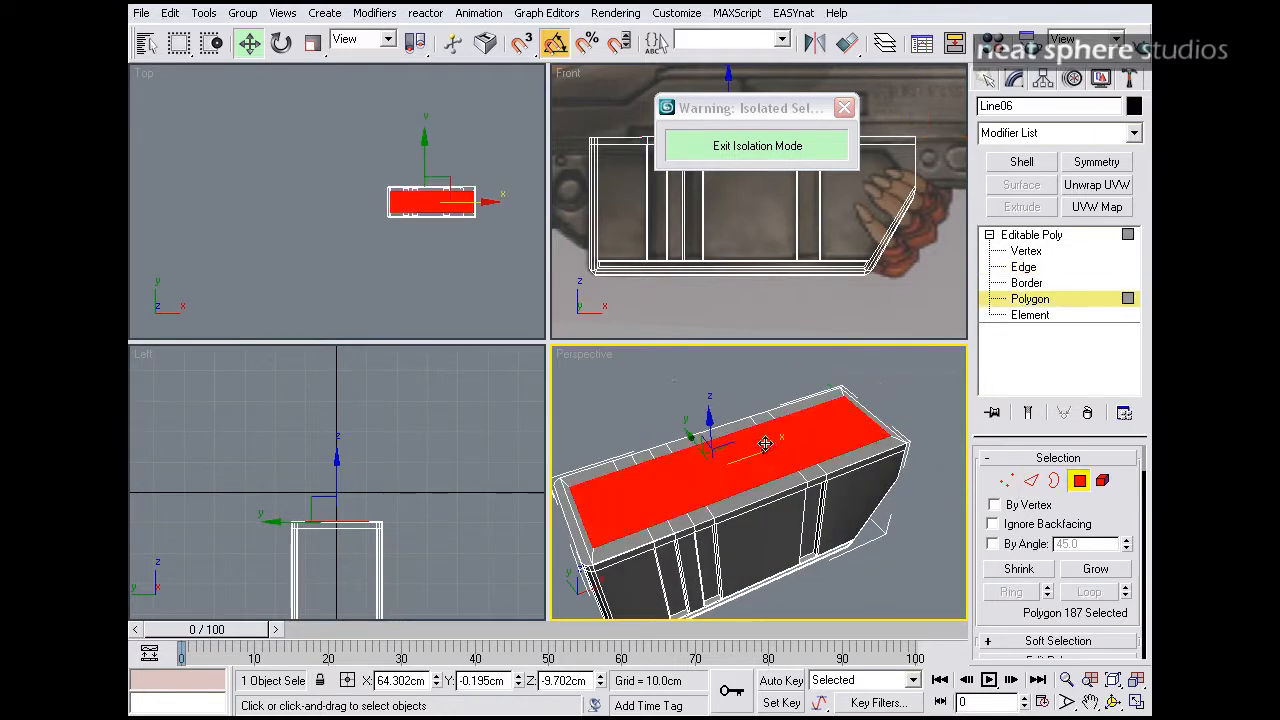
scroll(1008, 620, "down", 5)
left_click(1011, 563)
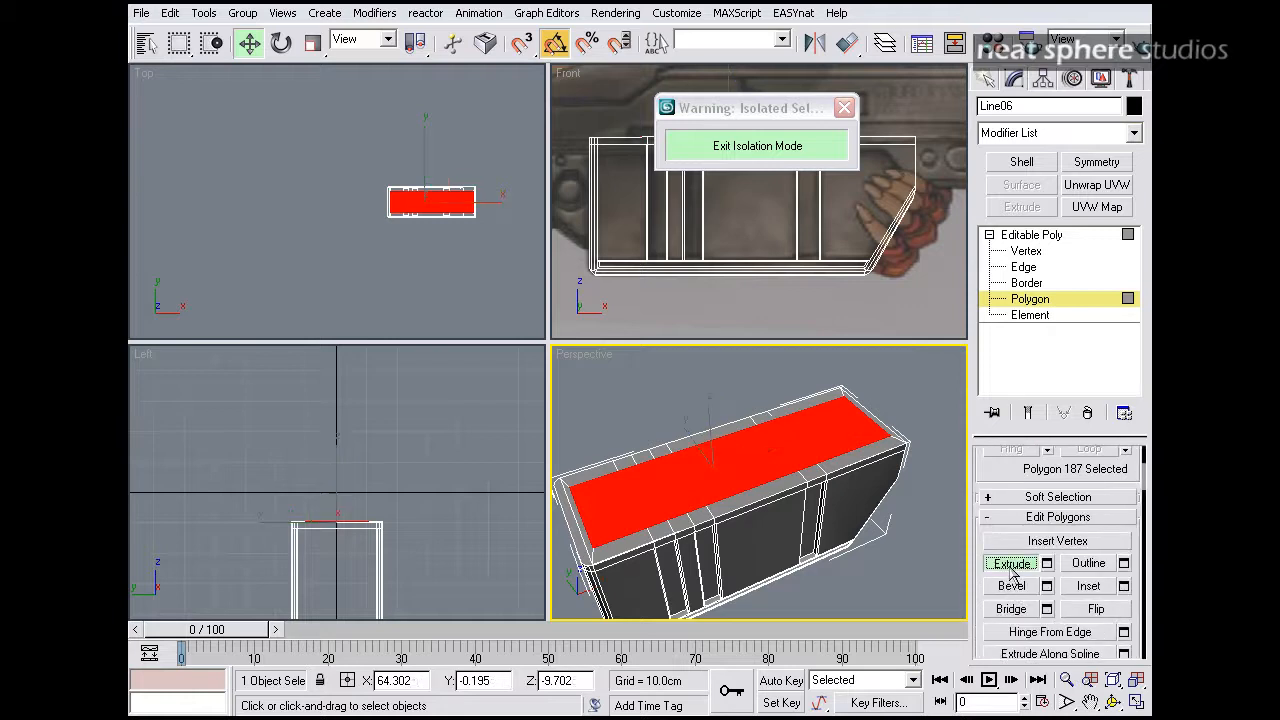
left_click_drag(763, 428, 761, 457)
key("ctrl+z")
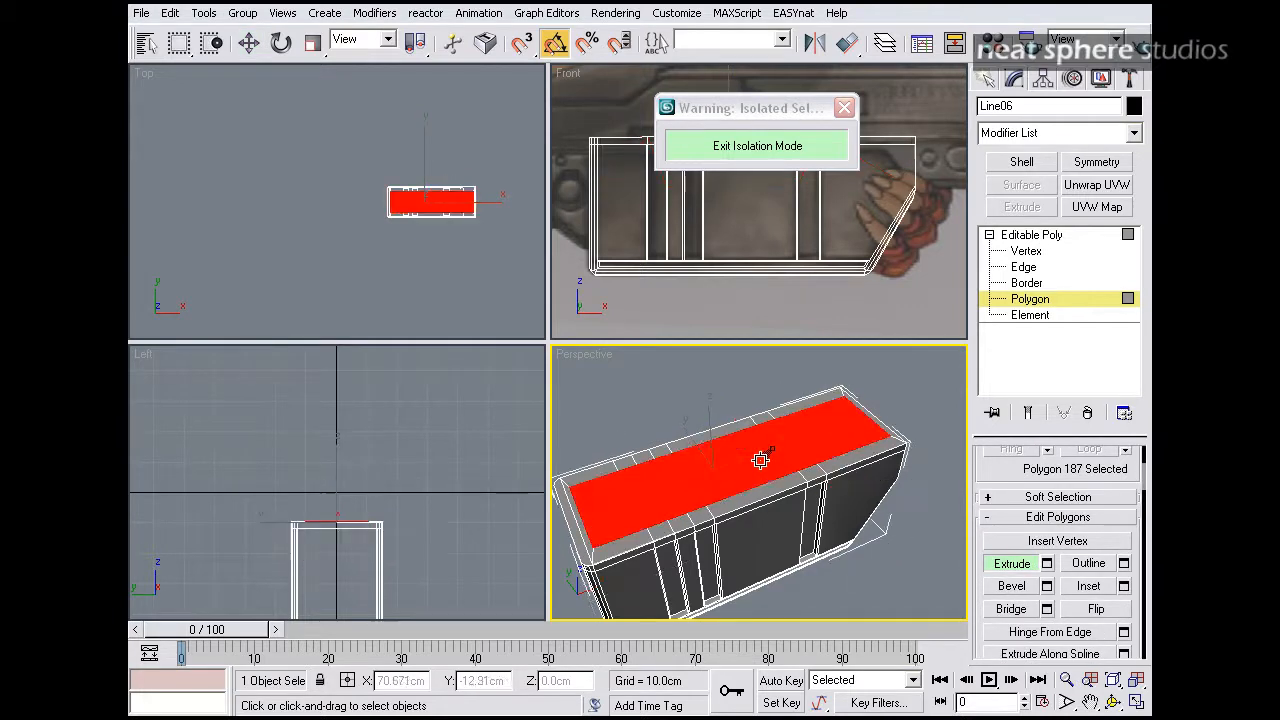
- Extrude the selected top polygon down into the housing by -12.807 cm as a group
left_click(1046, 564)
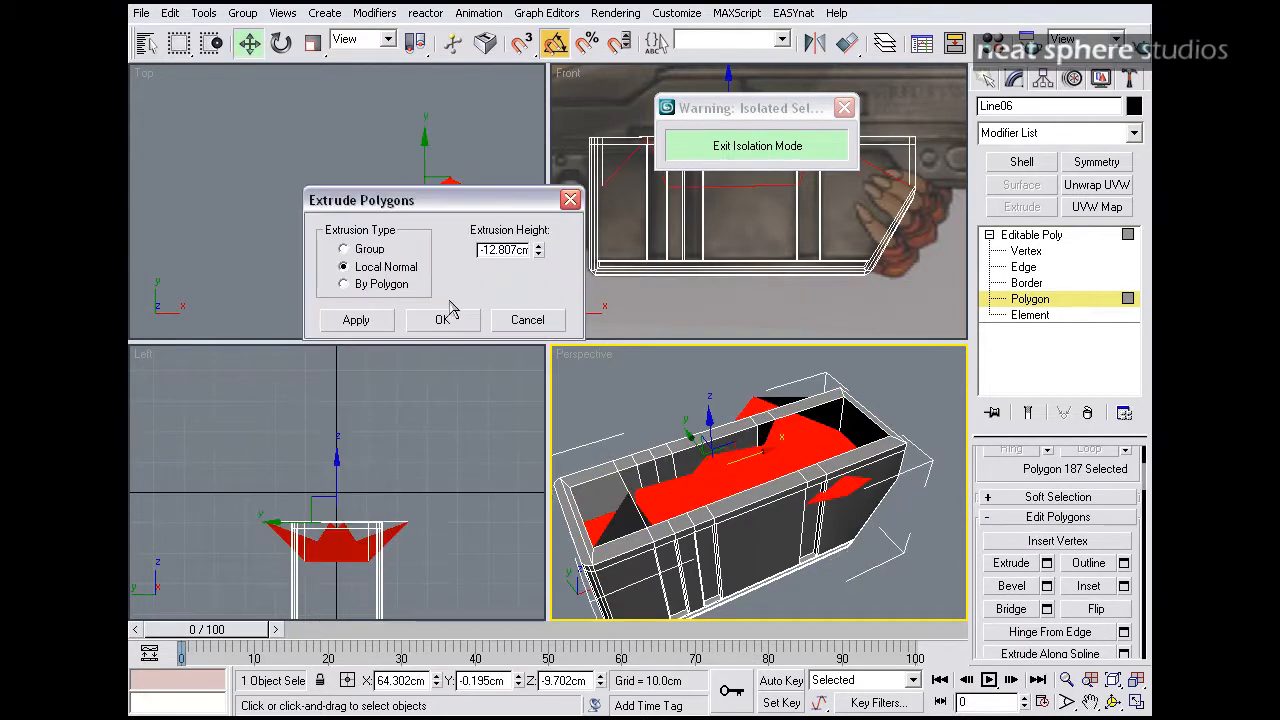
middle_click_drag(722, 440, 755, 460, "alt")
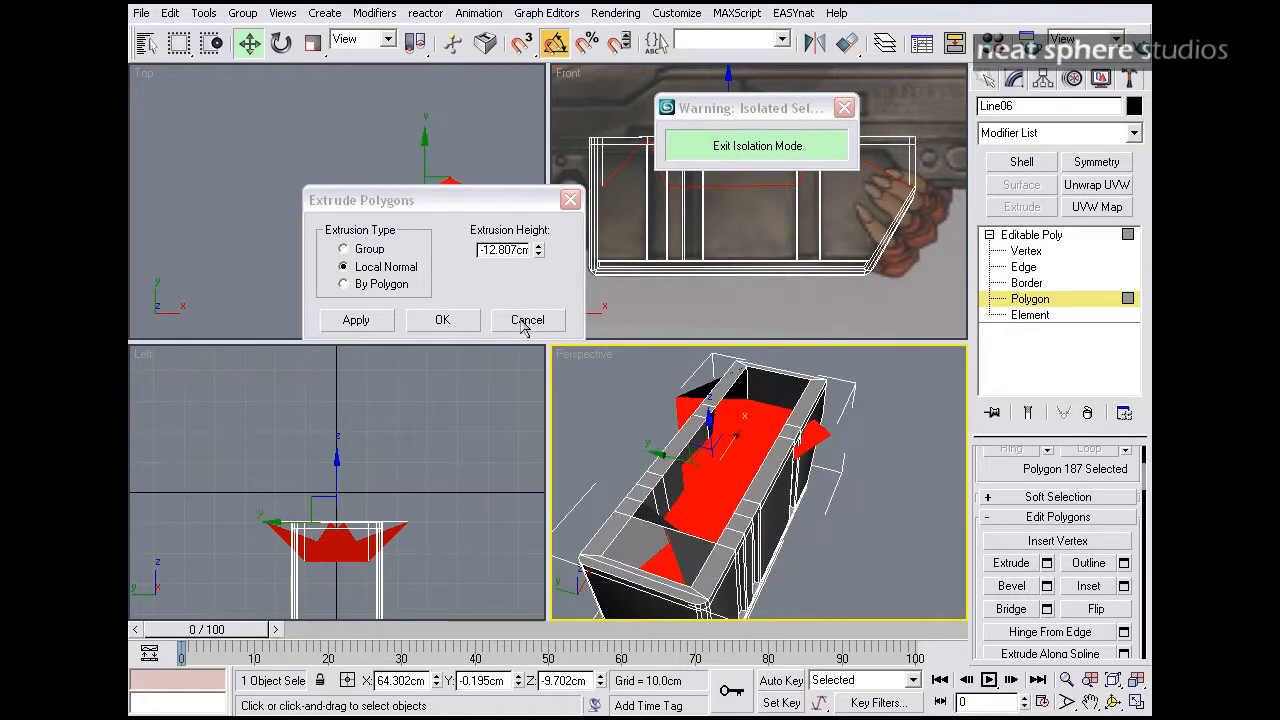
left_click(369, 249)
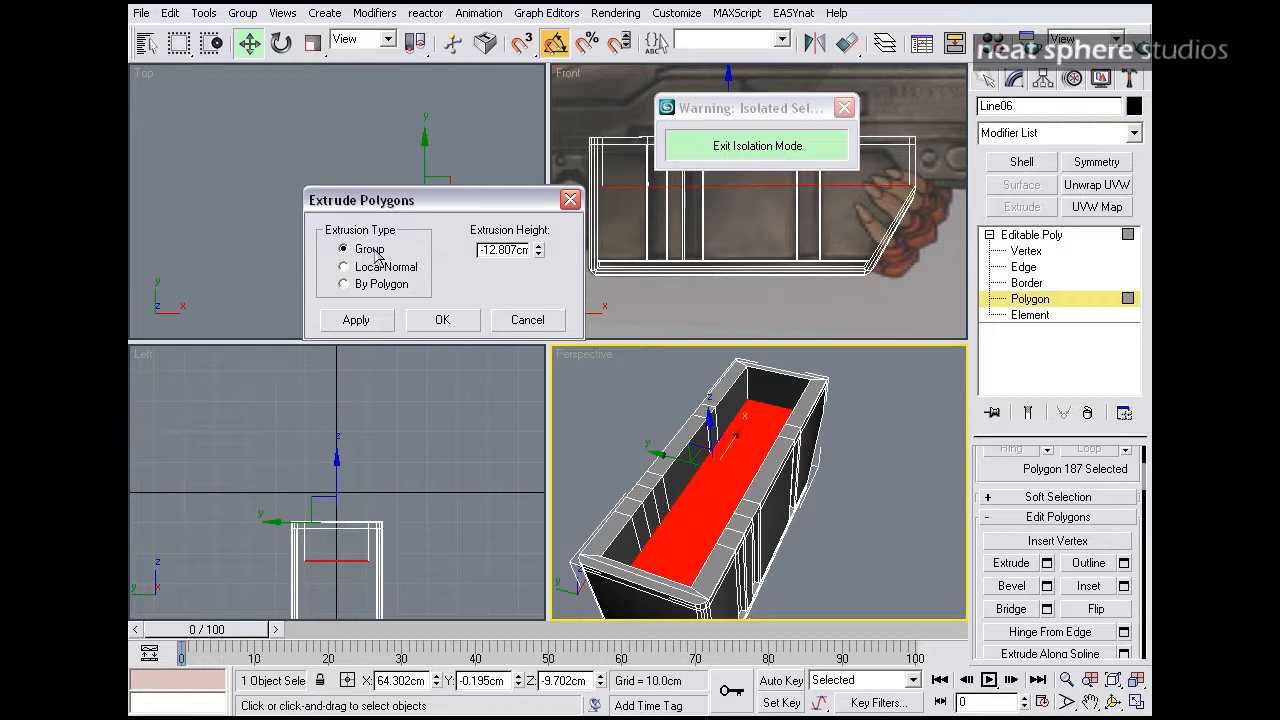
middle_click_drag(643, 435, 557, 363, "alt")
left_click(442, 319)
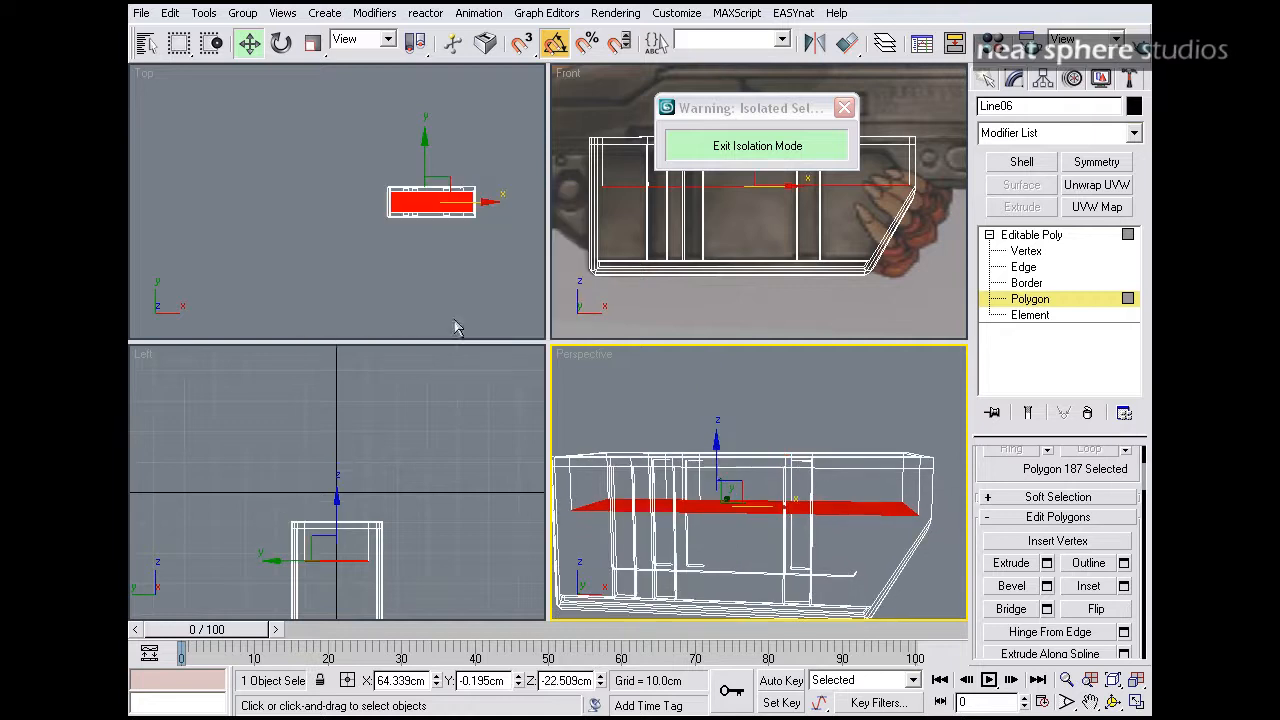
- Raise the recess floor to Z -19.47 cm and extrude it downward once more by -12.807 cm
left_click_drag(718, 468, 716, 456)
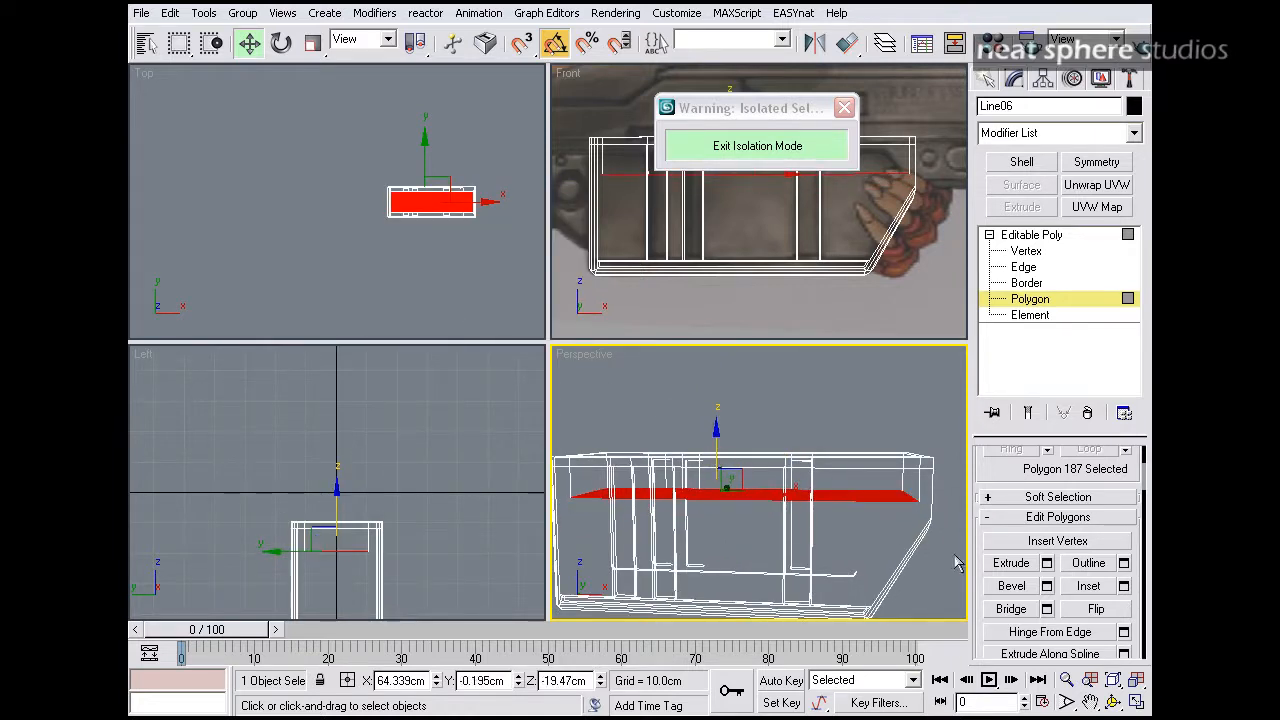
left_click(1047, 564)
left_click(442, 320)
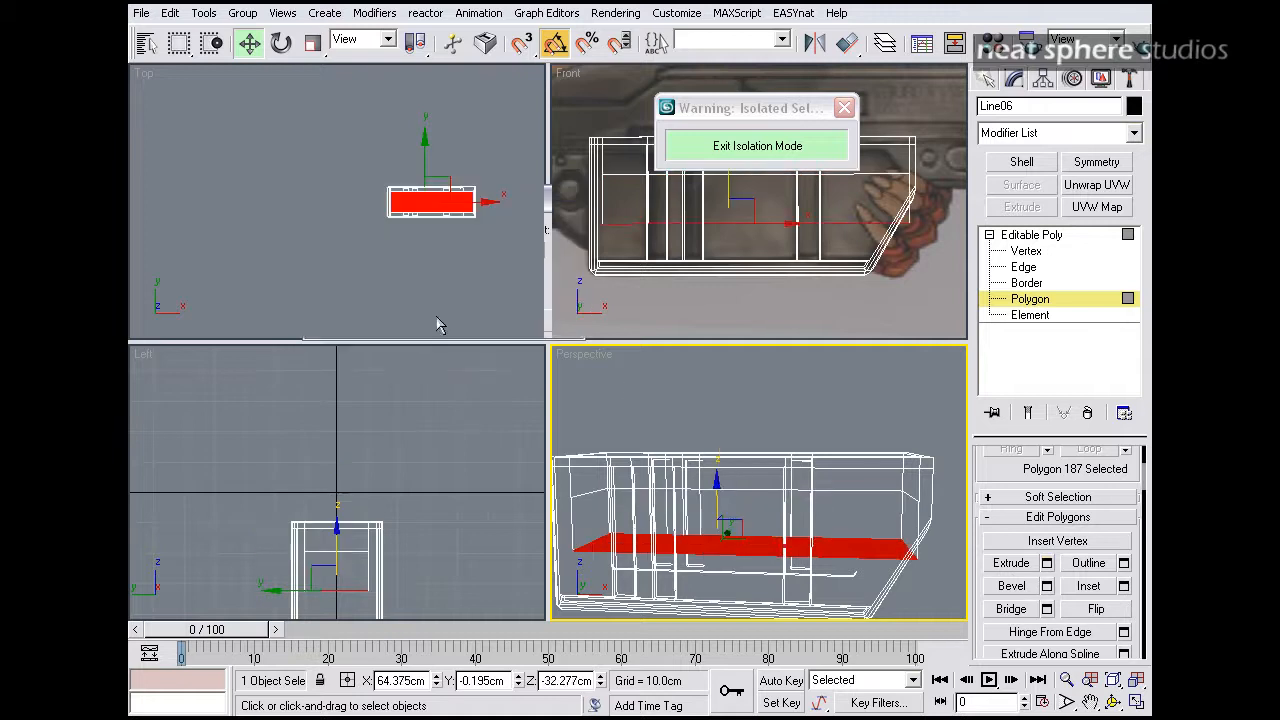
- Try rotating the recess floor, undo the rotation, and lower the floor to Z -41.392 cm near the housing's base
left_click_drag(718, 504, 744, 509)
key("e")
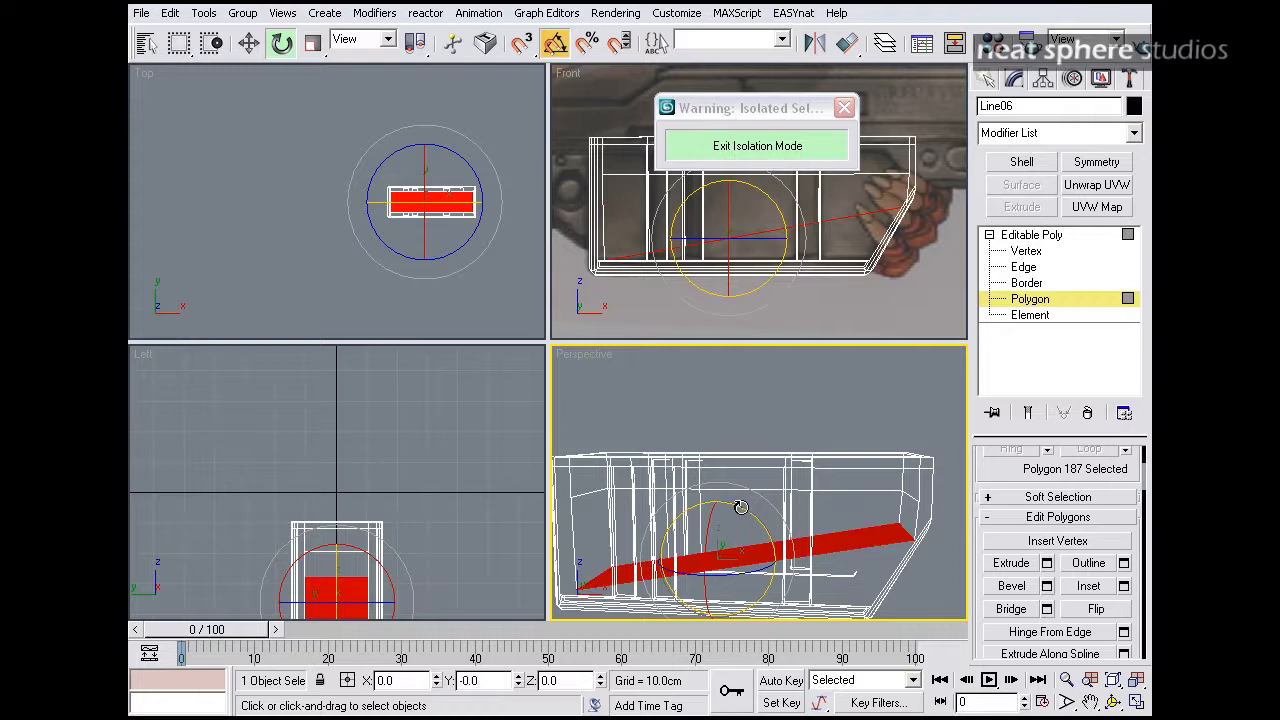
key("ctrl+z")
middle_click_drag(820, 563, 718, 472, "alt")
key("w")
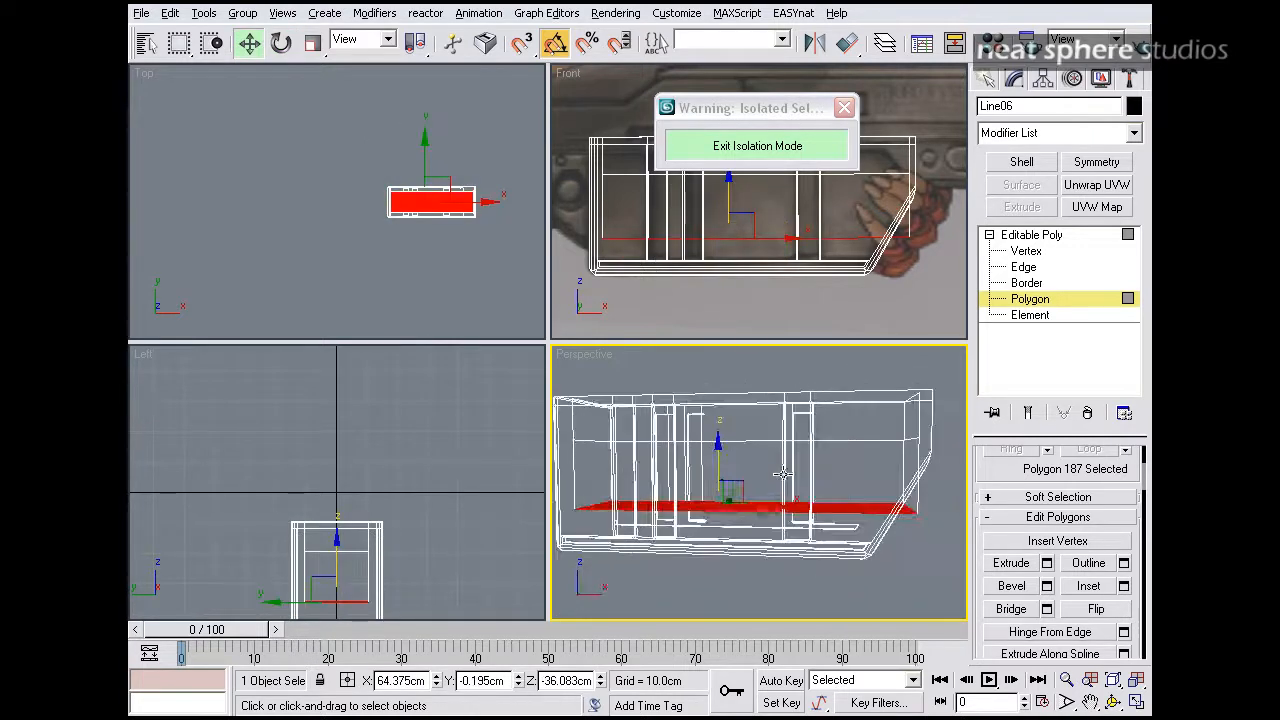
left_click_drag(718, 472, 728, 491)
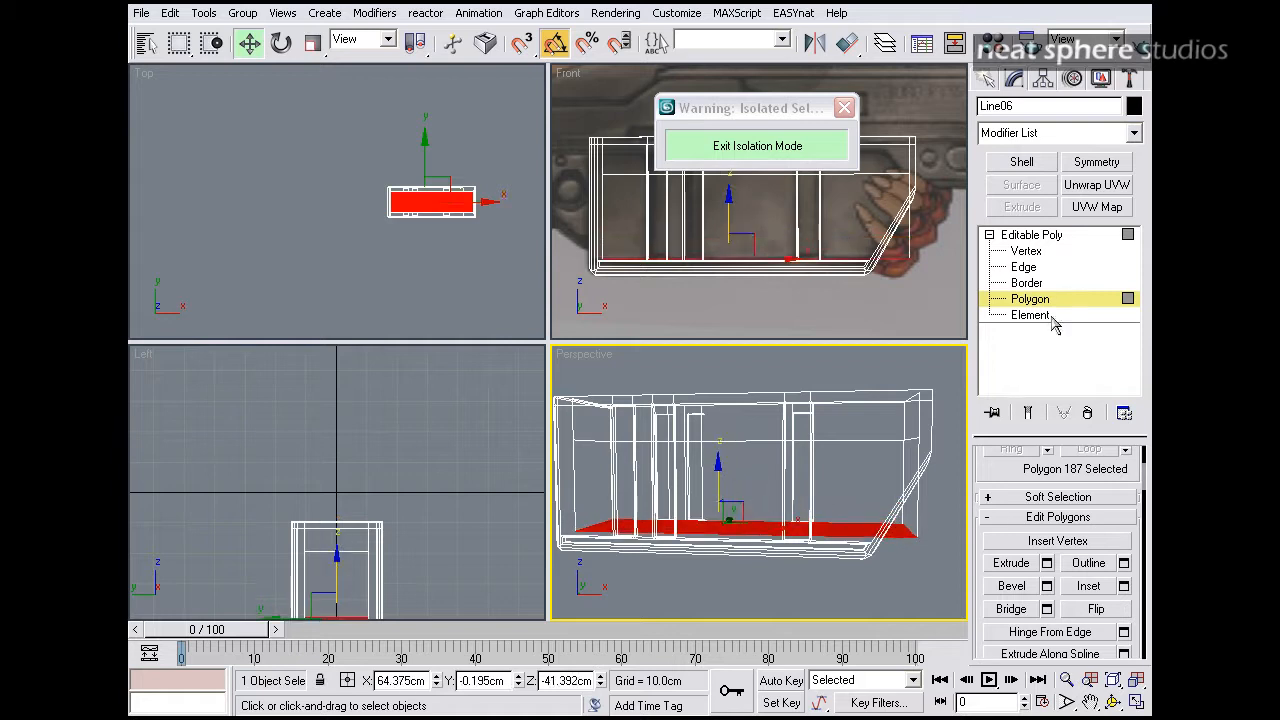
- Move the recess floor's end edge at the slanted end inward to X 97.627 cm, so the inner wall follows the slope
left_click(1023, 267)
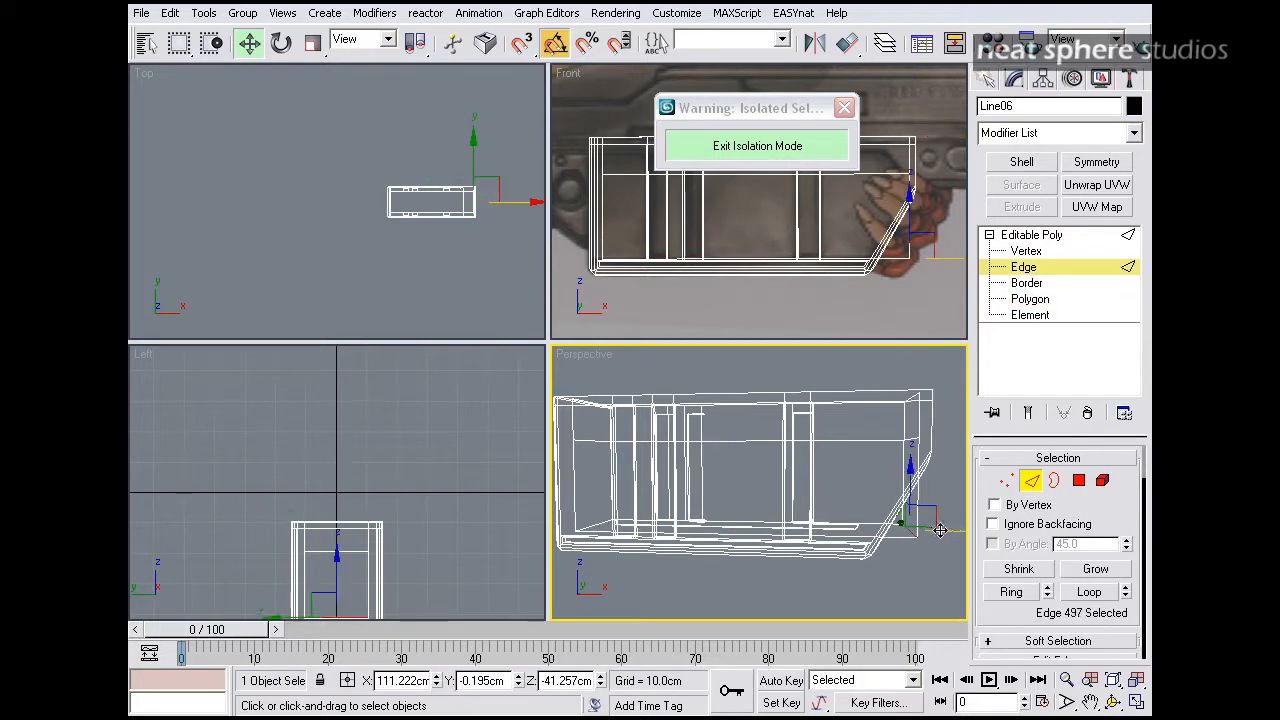
left_click_drag(957, 531, 896, 529)
- Select the middle row of vertices on the recess's inner walls and lower it level with the slanted end's upper corner
middle_click_drag(787, 231, 804, 286)
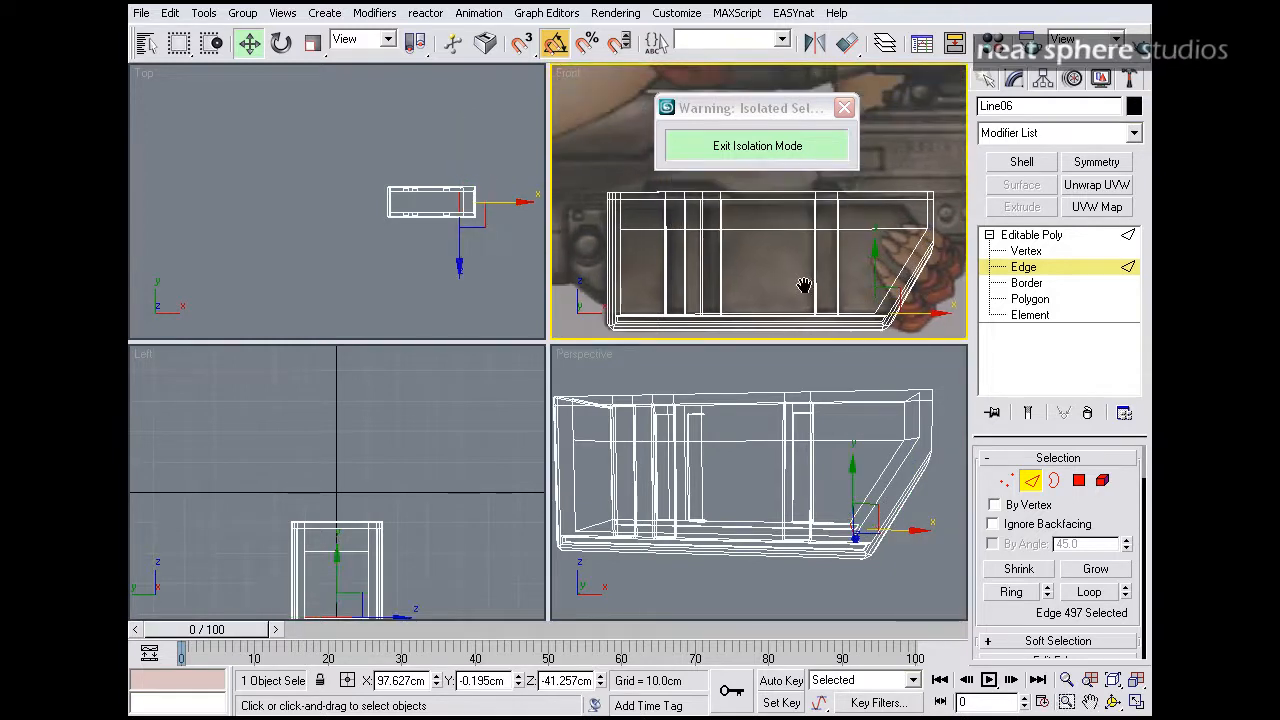
left_click(1006, 481)
left_click_drag(680, 248, 673, 250)
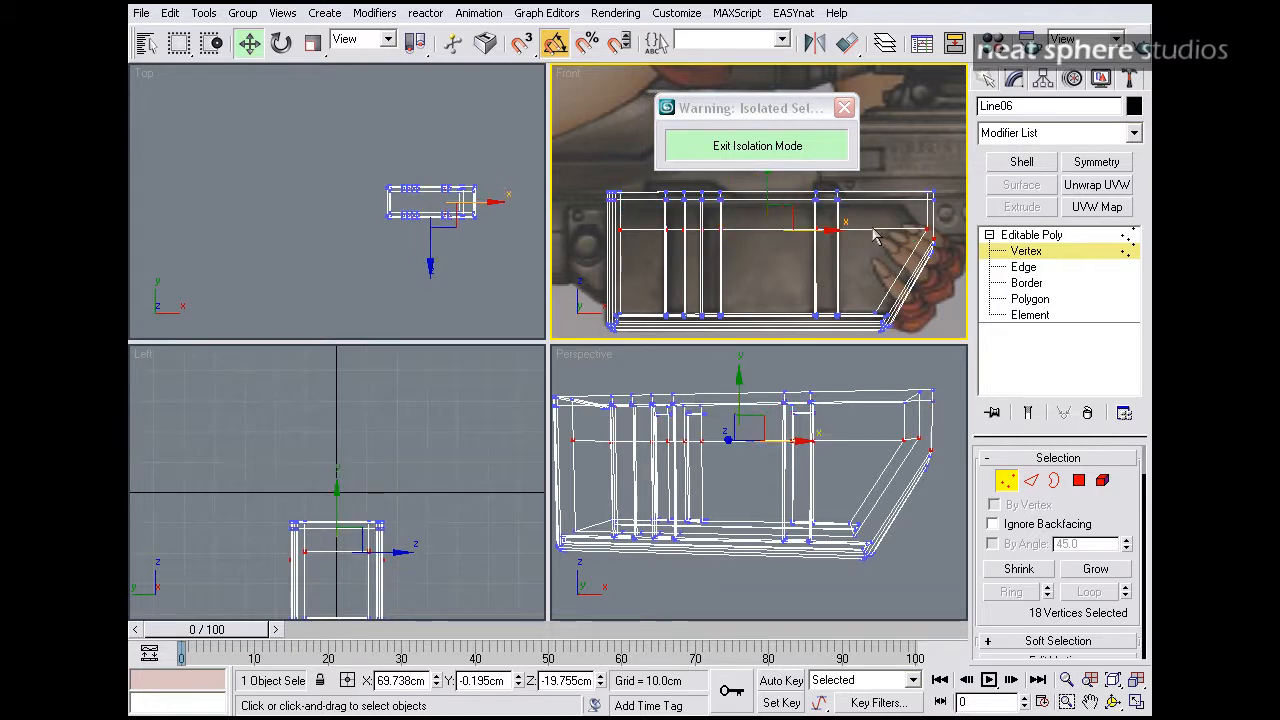
left_click(917, 222)
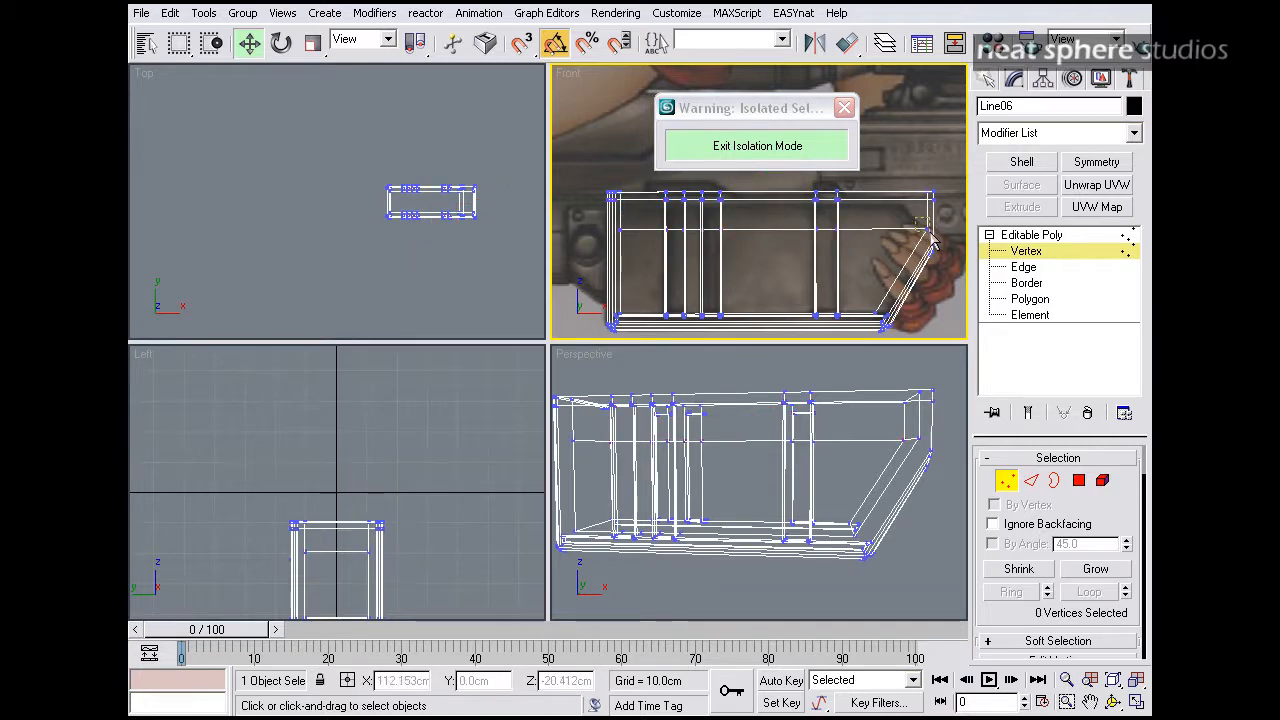
left_click(929, 236)
left_click_drag(712, 266, 620, 278)
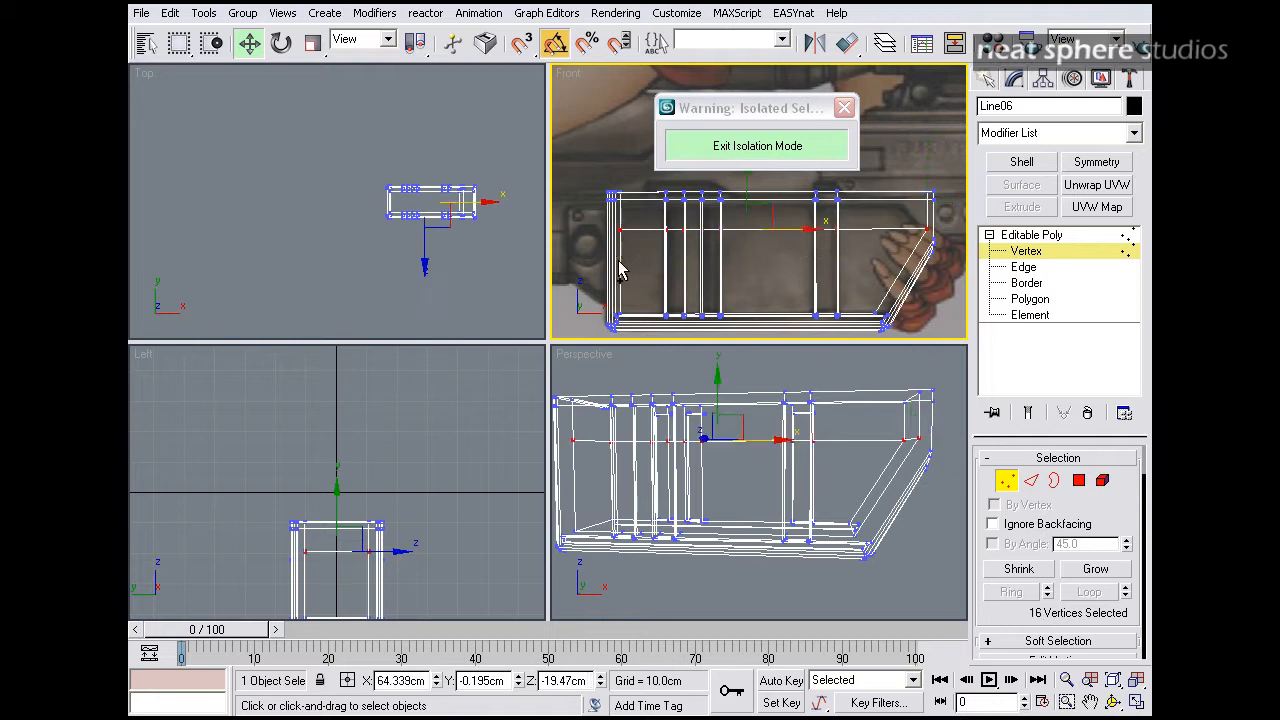
left_click_drag(745, 192, 744, 205)
- Move the recess floor's two end vertices toward the slanted wall to X 99.637 cm and display the perspective view shaded
left_click(882, 318)
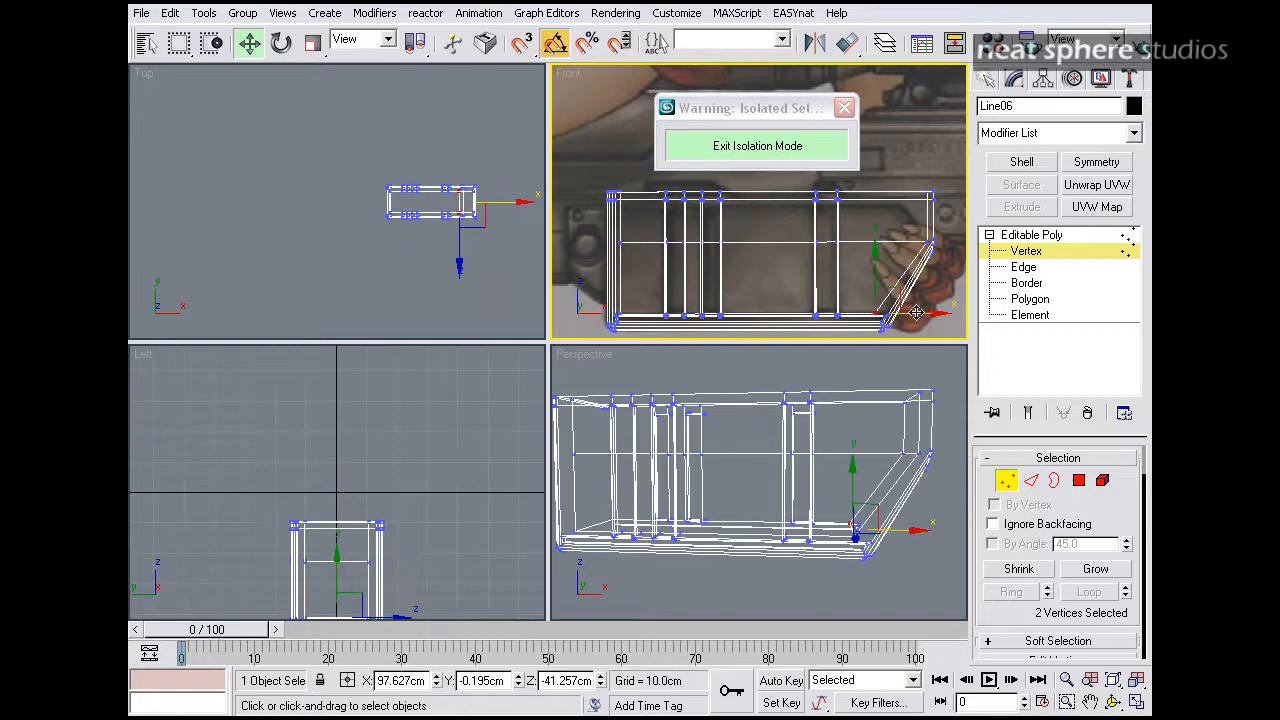
left_click_drag(932, 312, 933, 312)
mouse_move(874, 491)
middle_mouse_down("alt")
mouse_move(832, 542)
mouse_move(810, 532)
mouse_move(785, 545)
mouse_move(766, 580)
mouse_move(780, 550)
middle_mouse_up("alt")
key("F3")
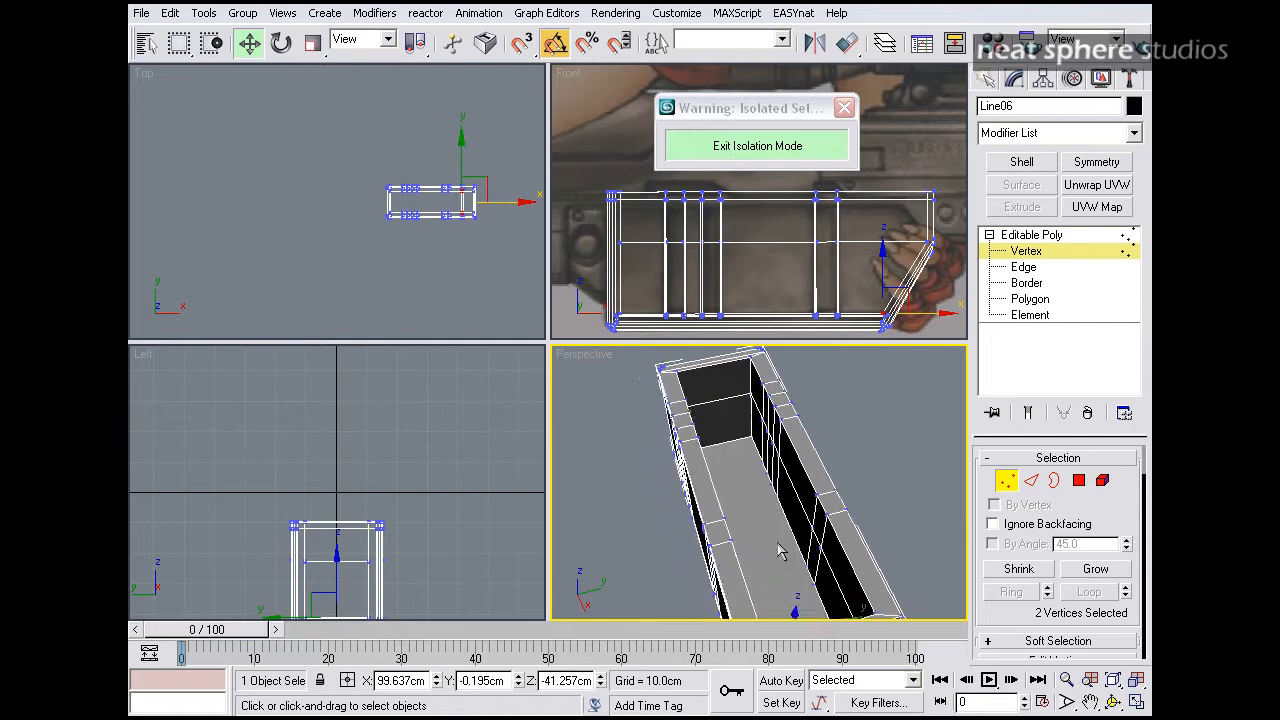
- Finish vertex editing on the housing and exit isolation mode to bring back the rest of the gun
left_click(1010, 482)
key("alt+z")
left_click_drag(880, 450, 854, 495)
middle_click_drag(854, 495, 746, 515, "alt")
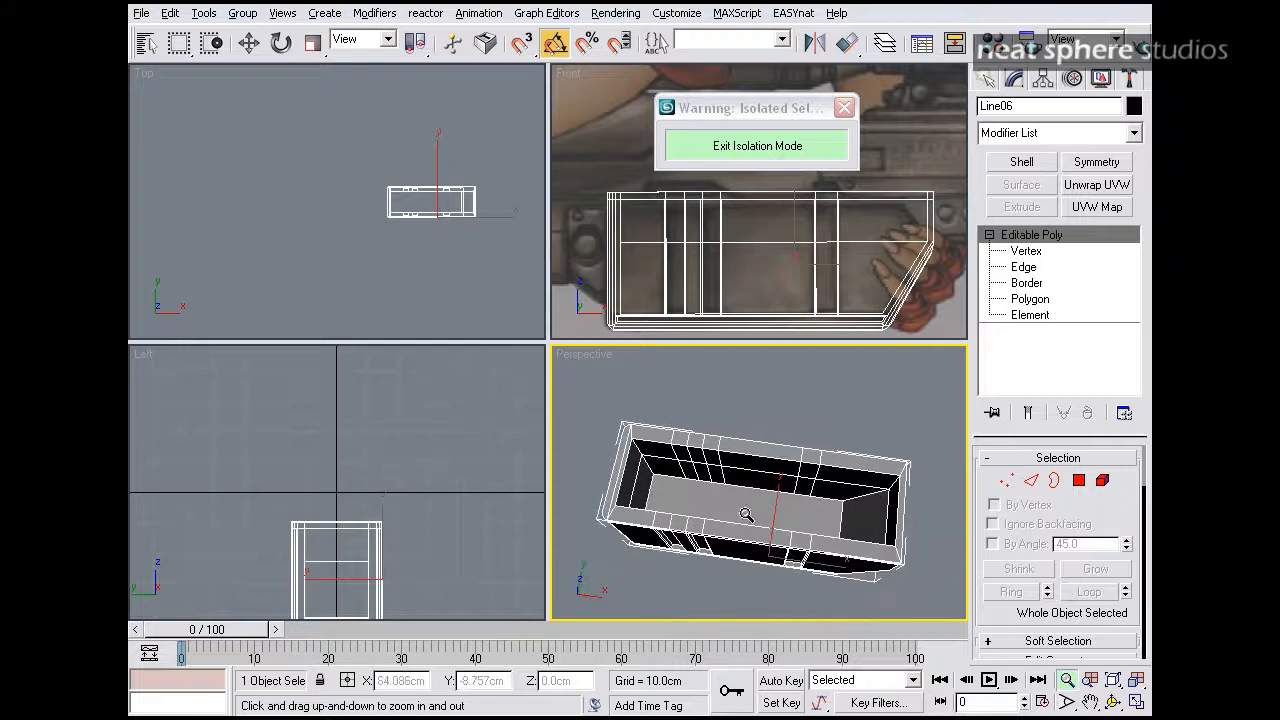
left_click(754, 146)
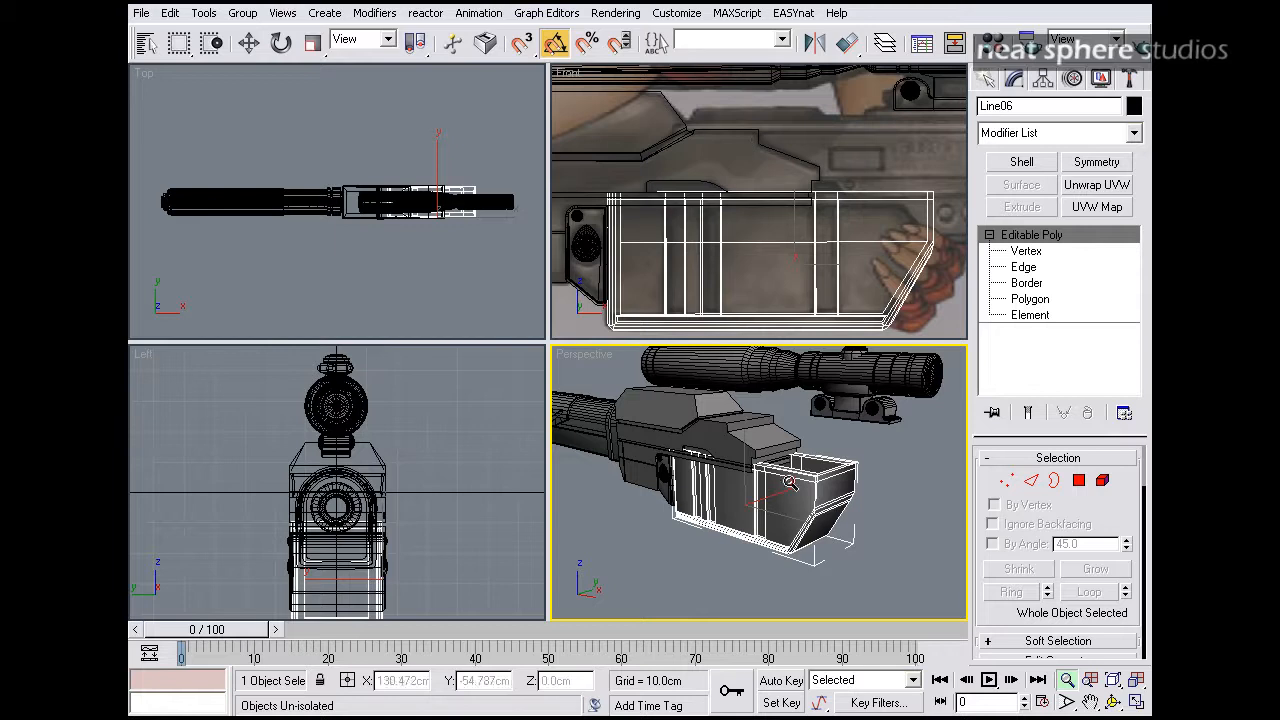
middle_click_drag(726, 456, 766, 487, "alt")
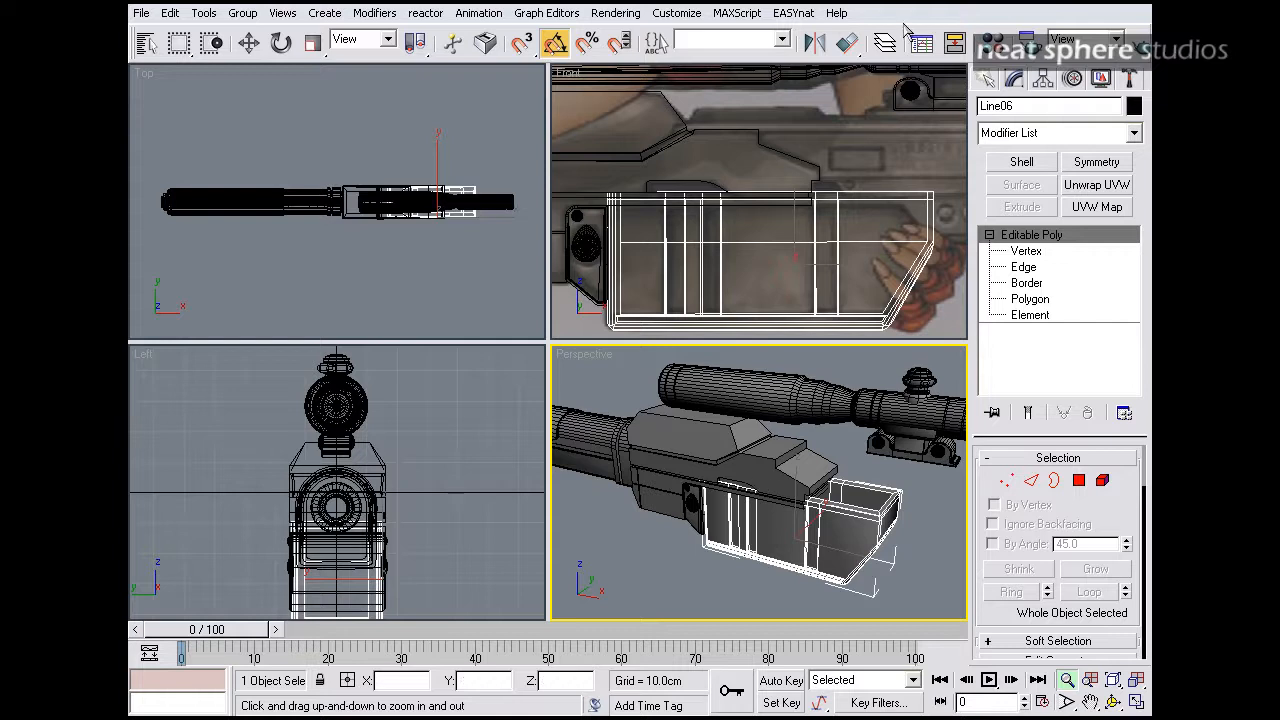
left_click_drag(883, 147, 810, 242)
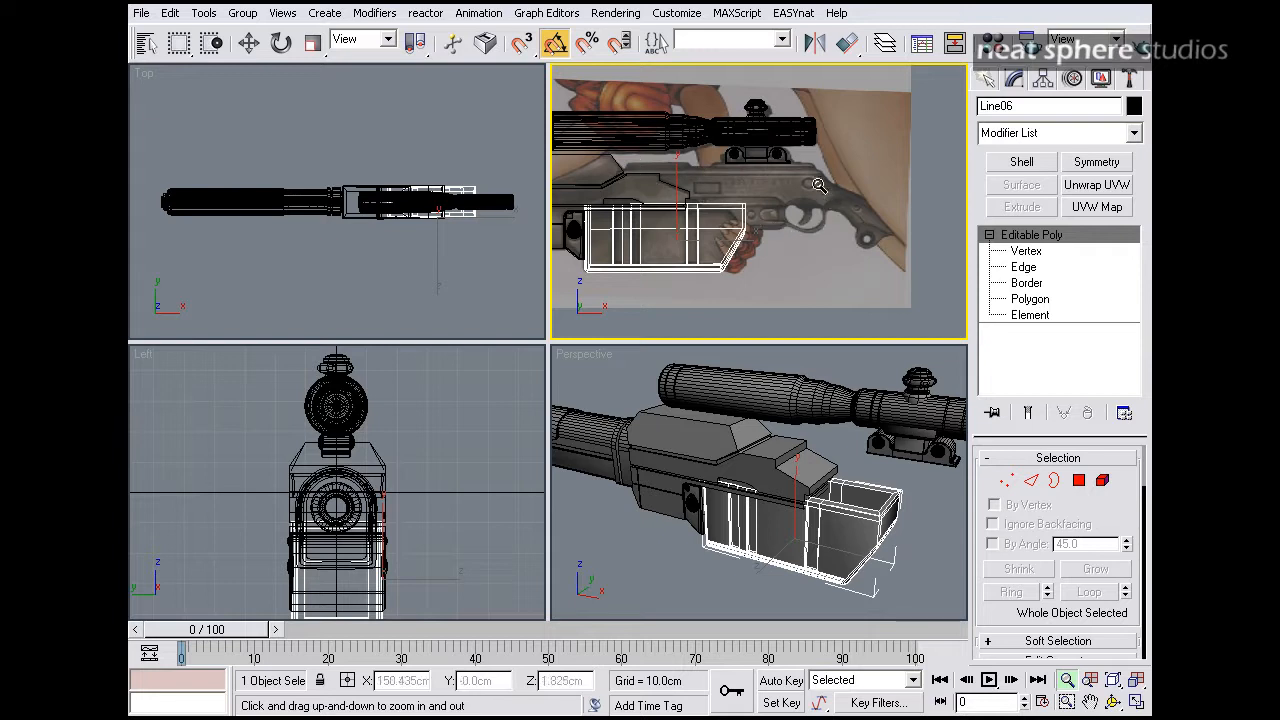
middle_click_drag(851, 256, 772, 241)
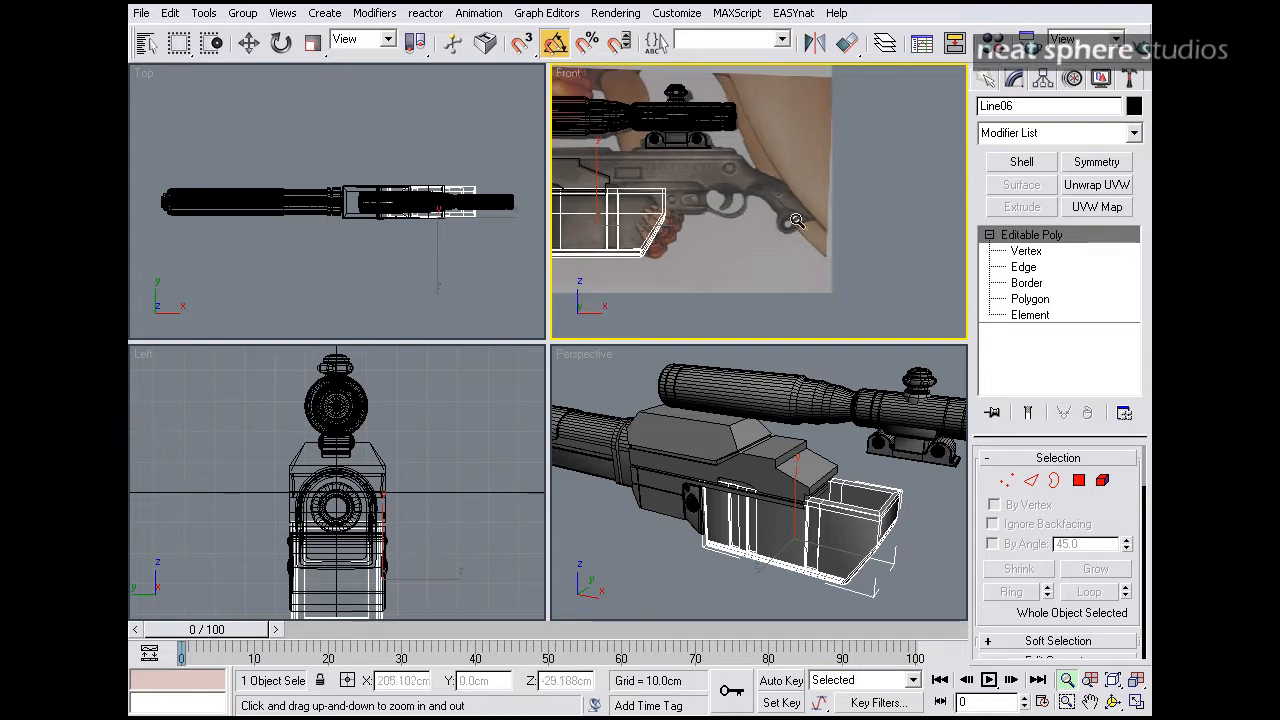